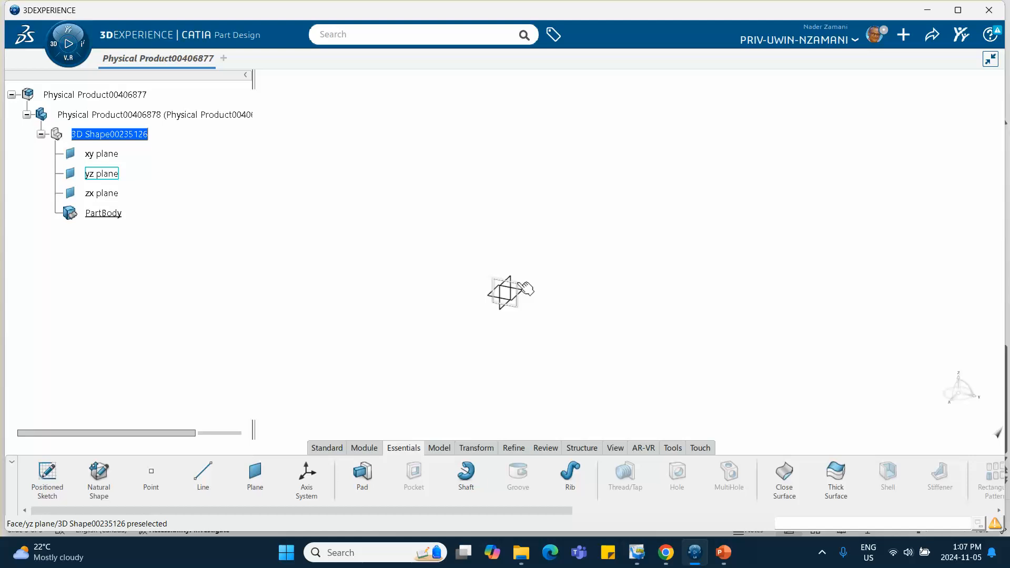
Start a sketch on the zx plane of the first part
left_click(506, 291)
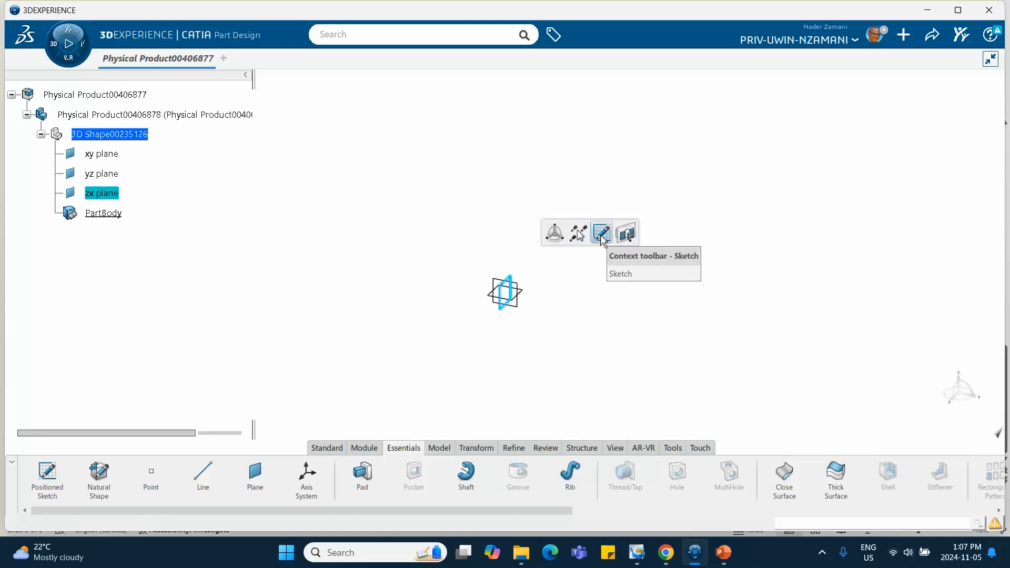
left_click(601, 235)
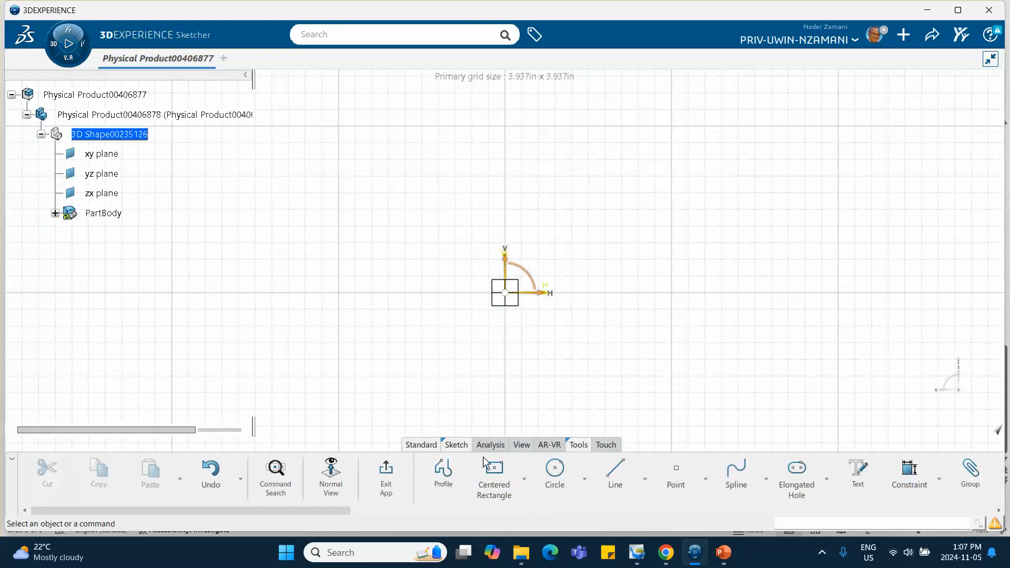
left_click(494, 473)
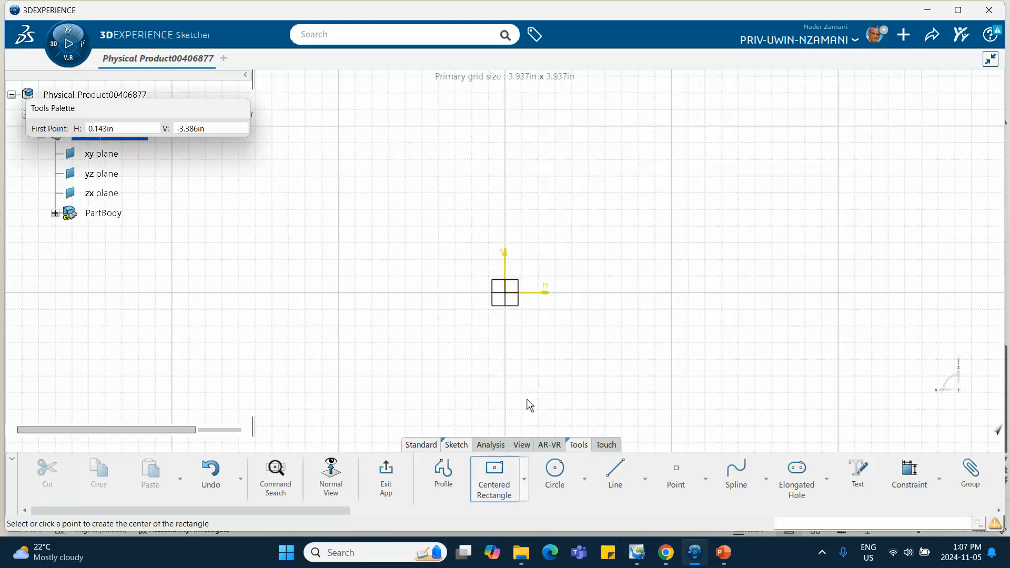
left_click(508, 294)
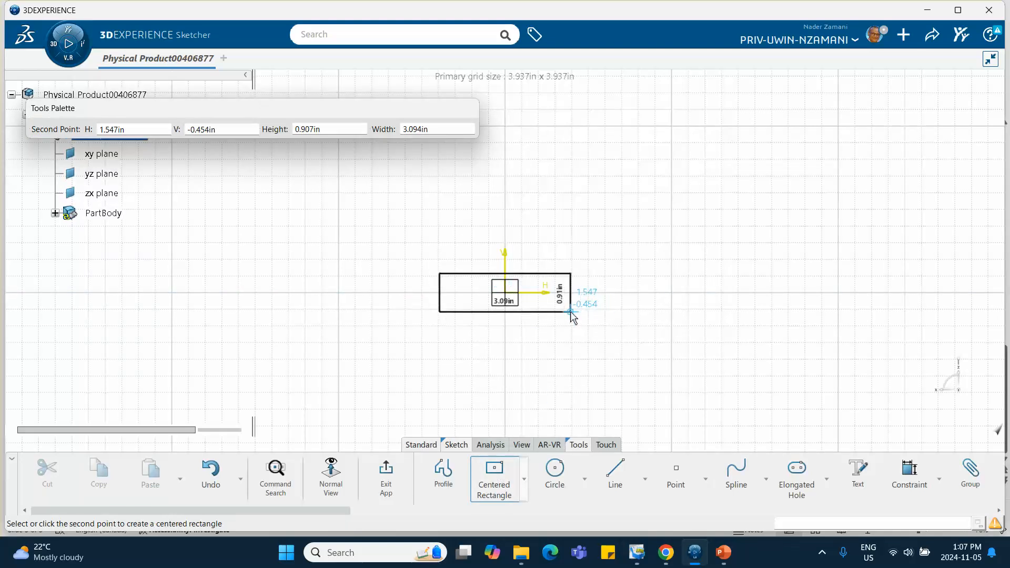
key("Escape")
Draw a corner-to-corner rectangle starting at the sketch origin and extending below the horizontal axis on its positive side
left_click(523, 479)
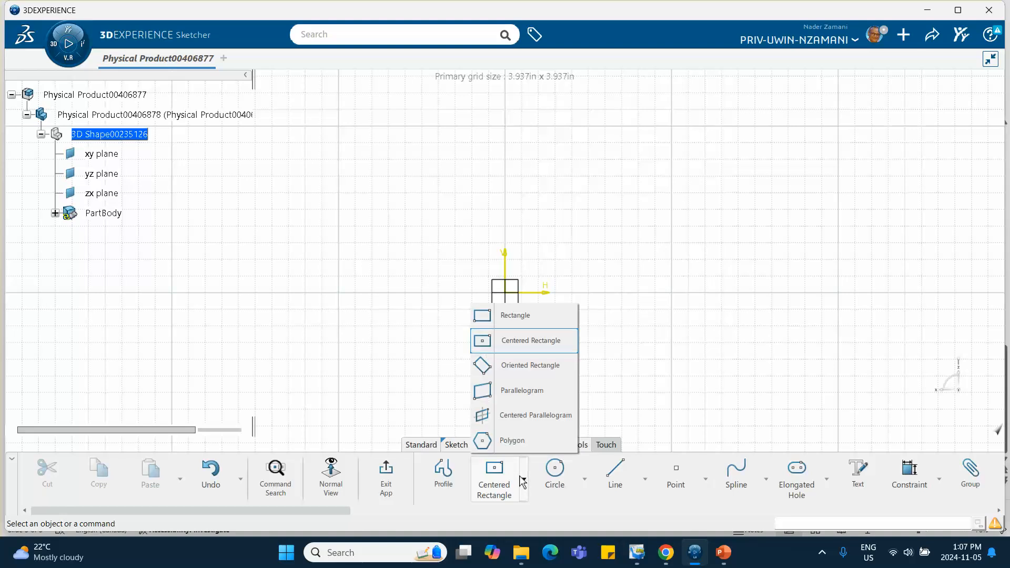
left_click(521, 316)
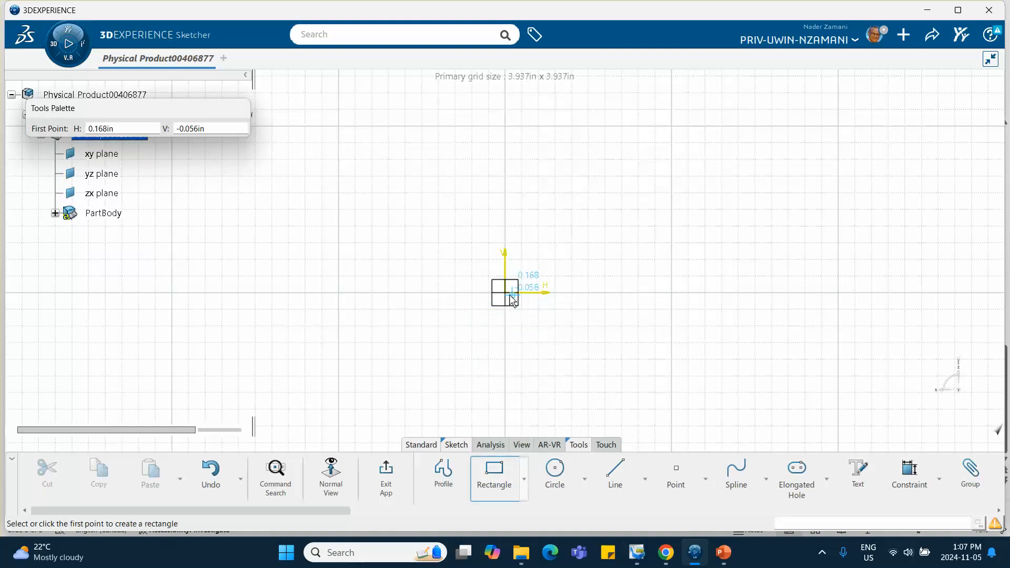
left_click(507, 295)
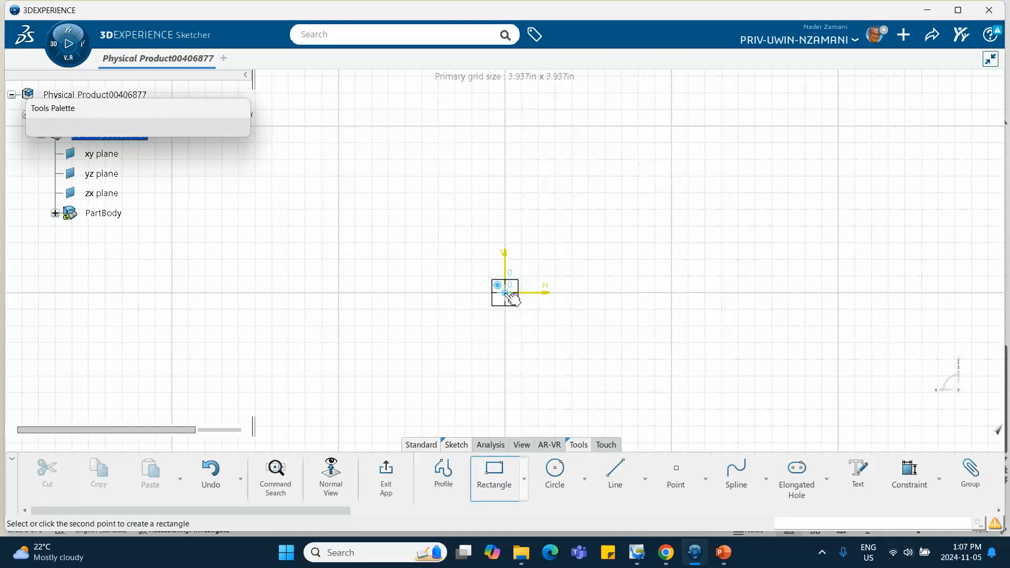
left_click(595, 324)
Dimension the rectangle's lower horizontal edge and set its length to 1 in
left_click(908, 470)
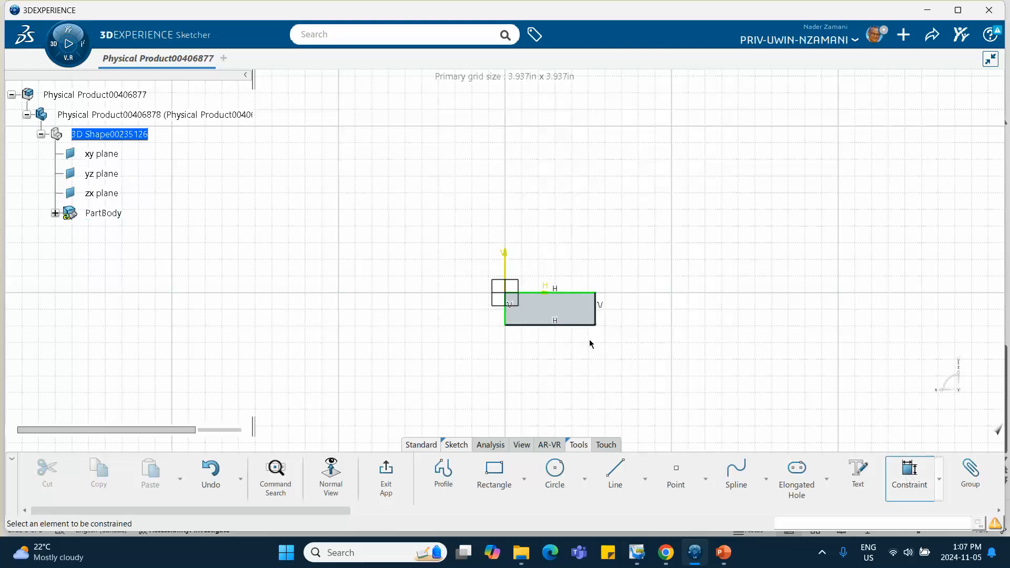
left_click(577, 326)
left_click(562, 368)
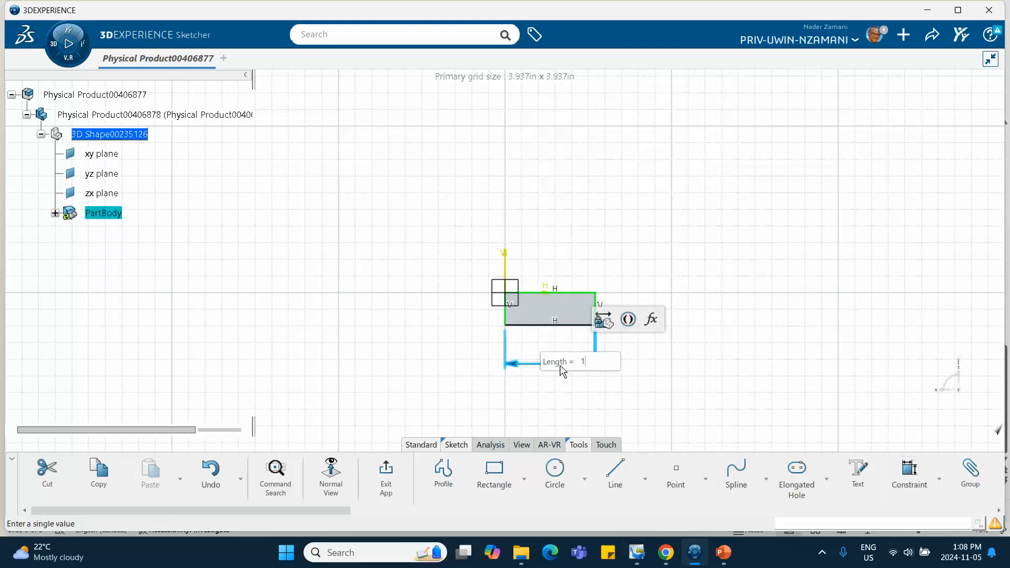
type("1")
key("Return")
left_click(549, 322)
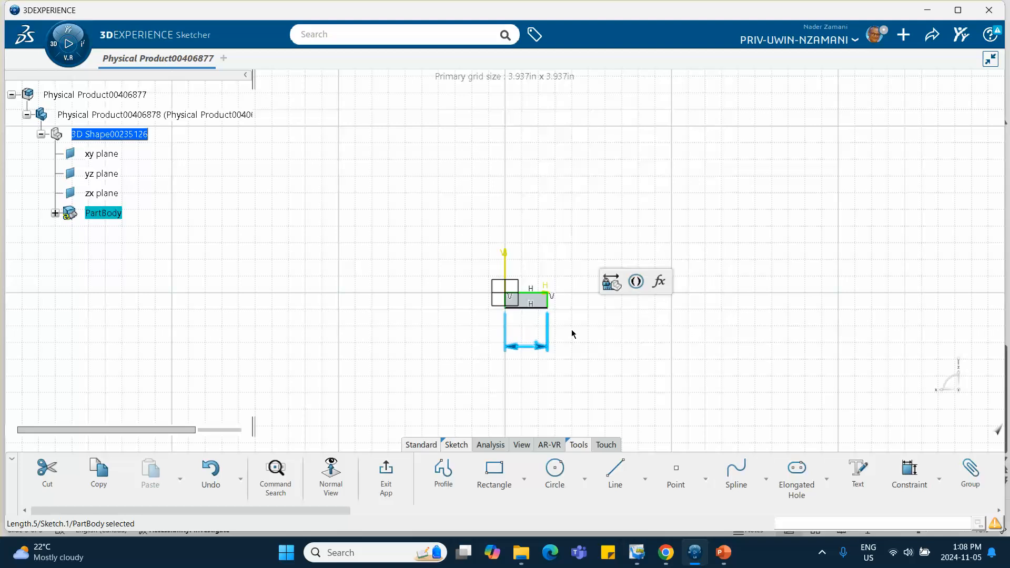
Dimension the rectangle's vertical edge away from the origin and set its length to 0.25 in
left_click(547, 304)
left_click(704, 259)
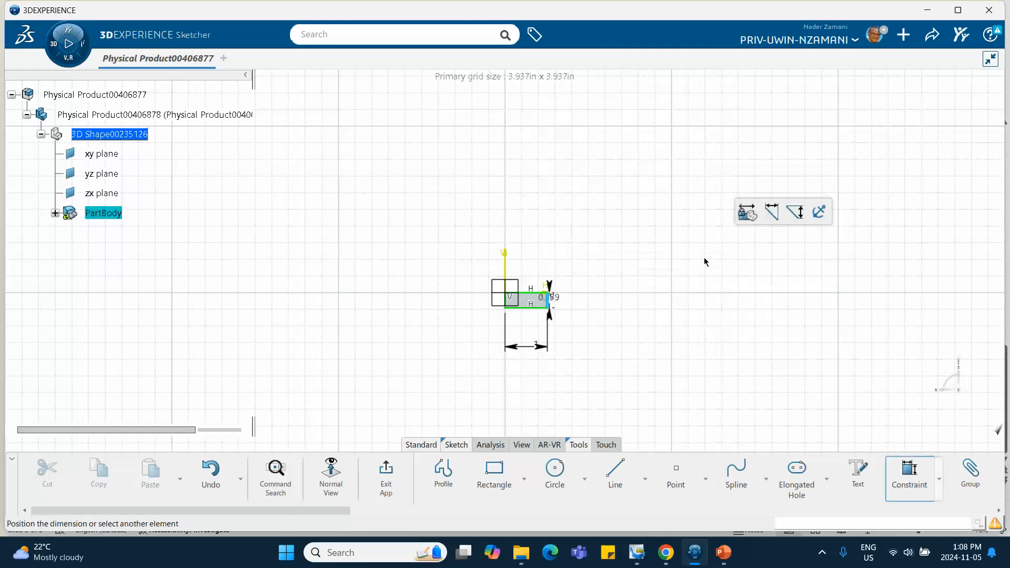
left_click(624, 295)
type("0.25")
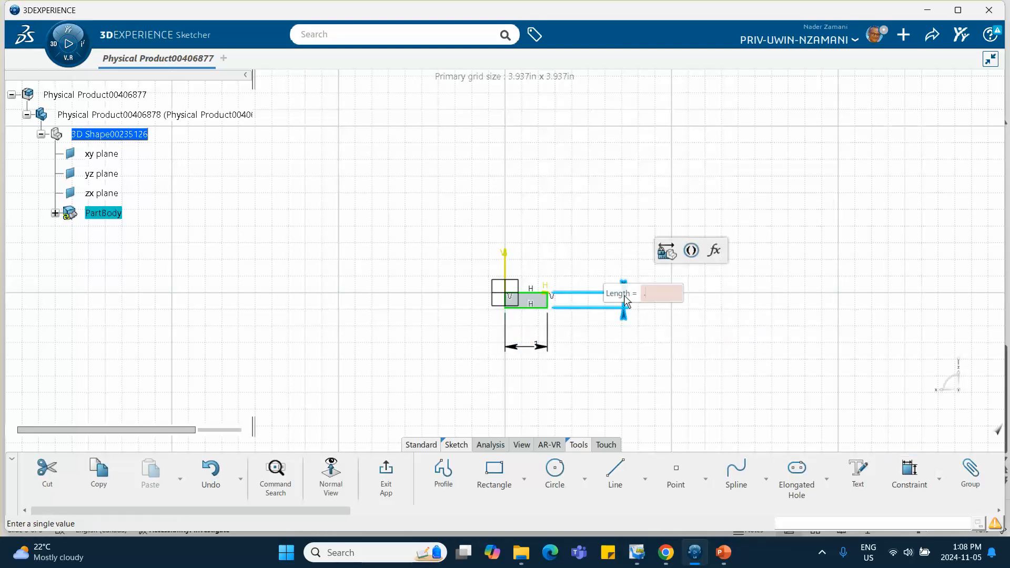
key("Return")
left_click(613, 351)
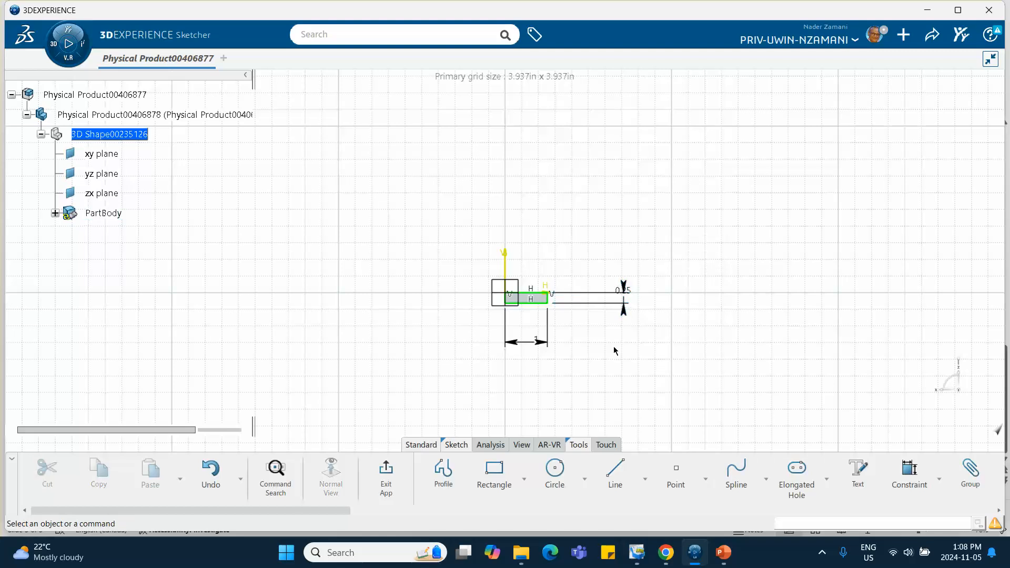
Exit the sketch and pad the rectangular profile to a length of 5 in
left_click(386, 473)
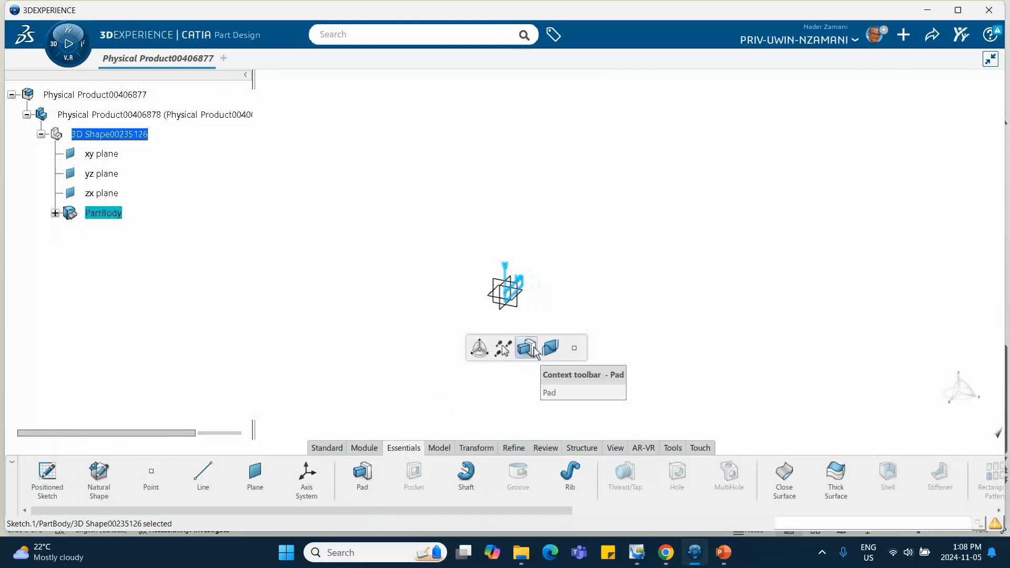
left_click(526, 348)
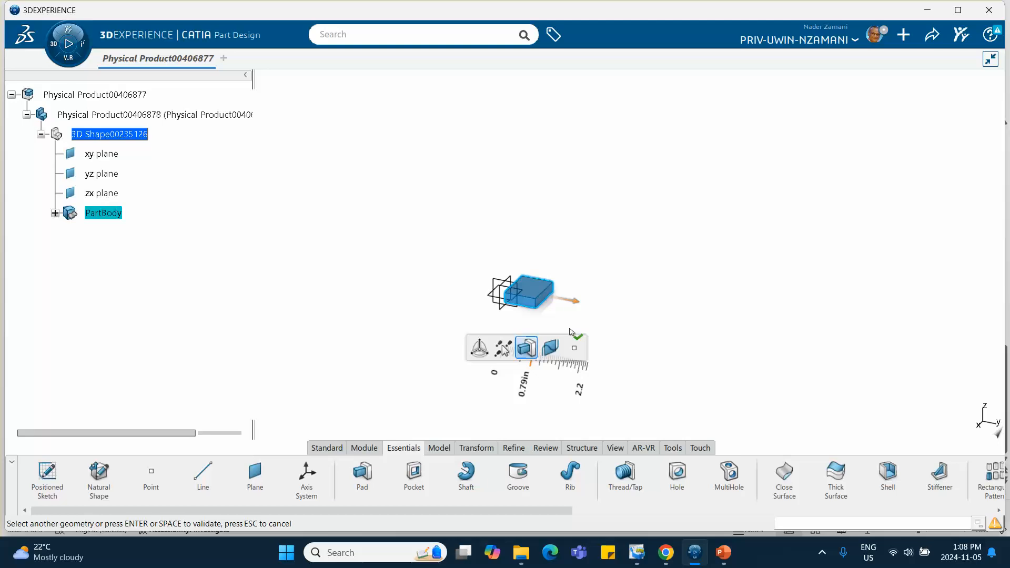
left_click(535, 390)
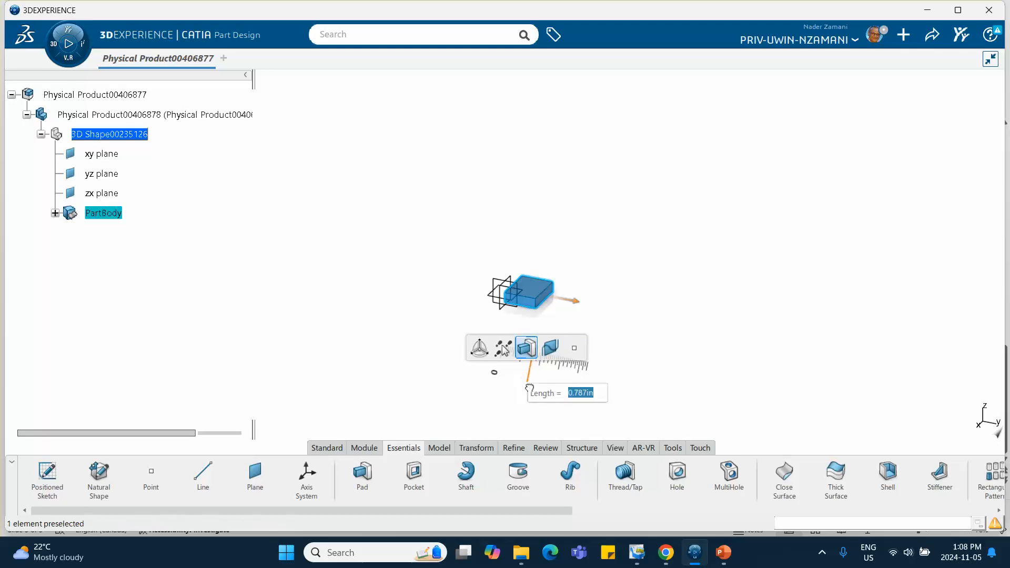
key("Return")
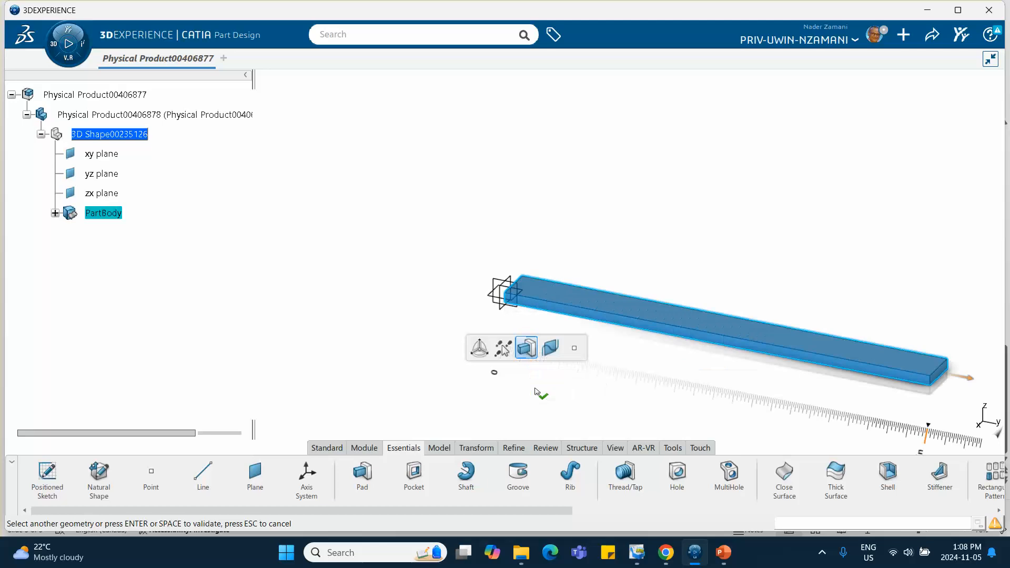
left_click(428, 265)
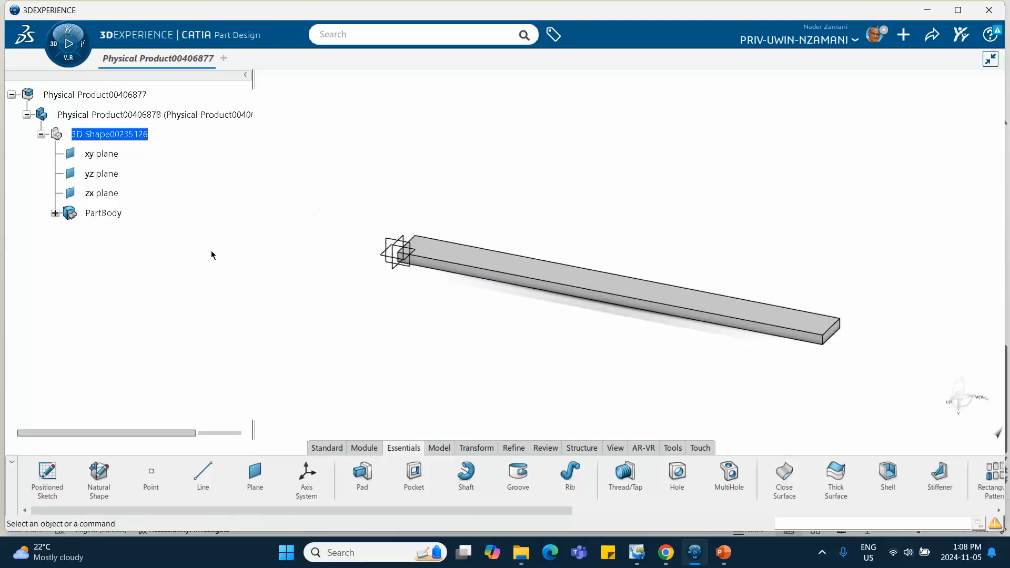
Activate the root product and insert a new 3D Part under it
scroll(175, 190, "up", 4)
scroll(175, 190, "down", 3)
double_click(116, 140)
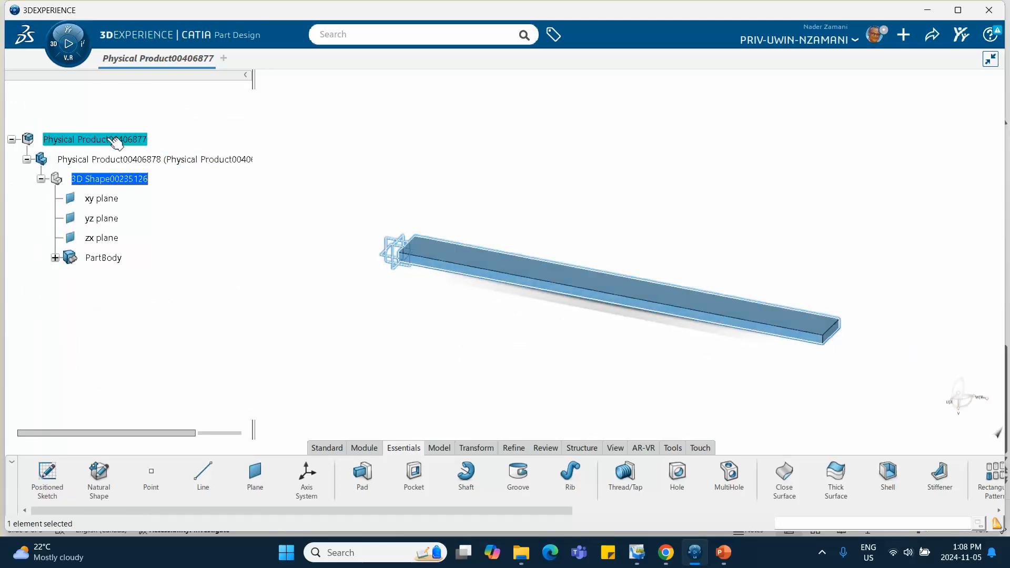
right_click(113, 140)
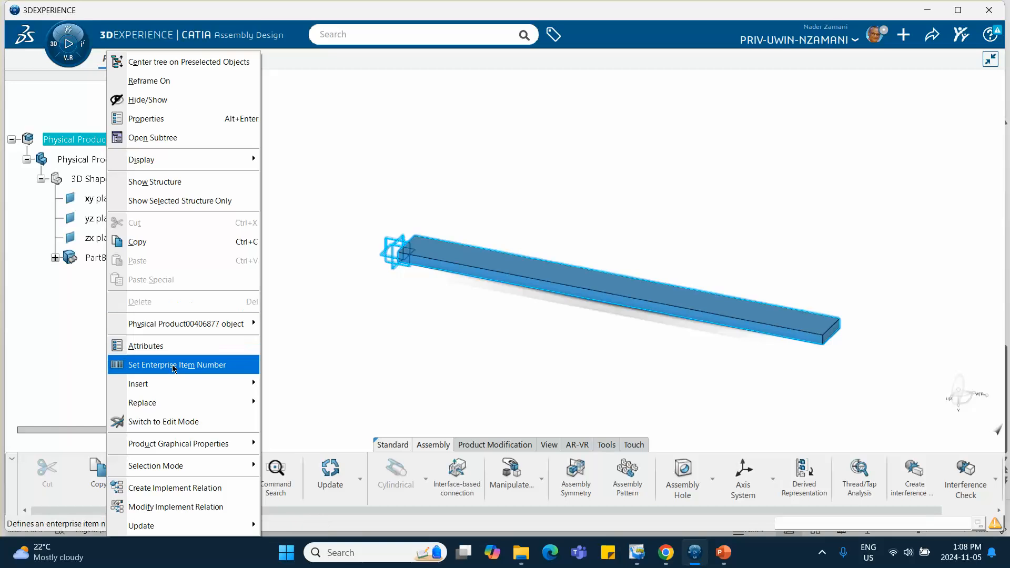
mouse_move(176, 392)
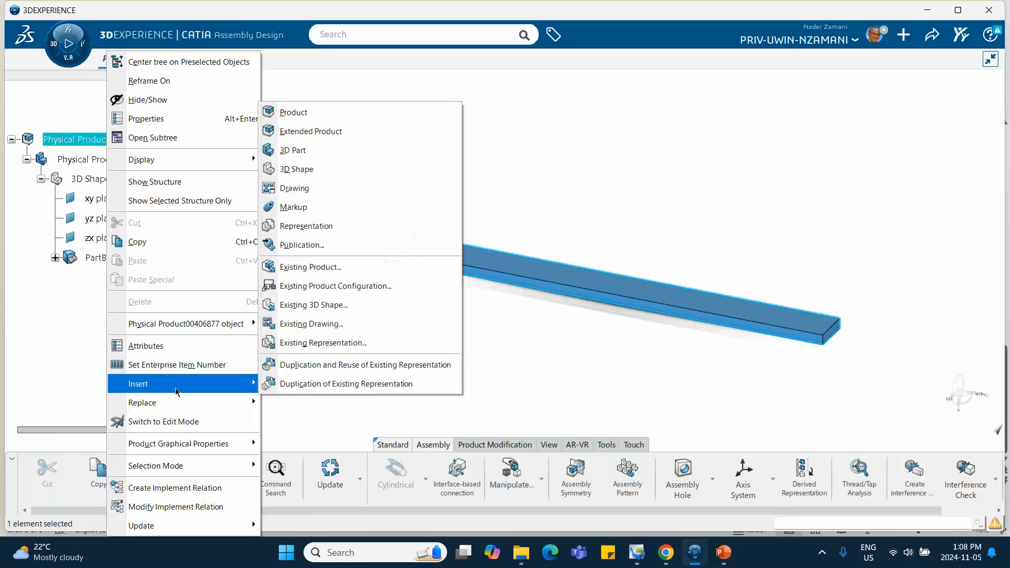
left_click(302, 150)
left_click(27, 277)
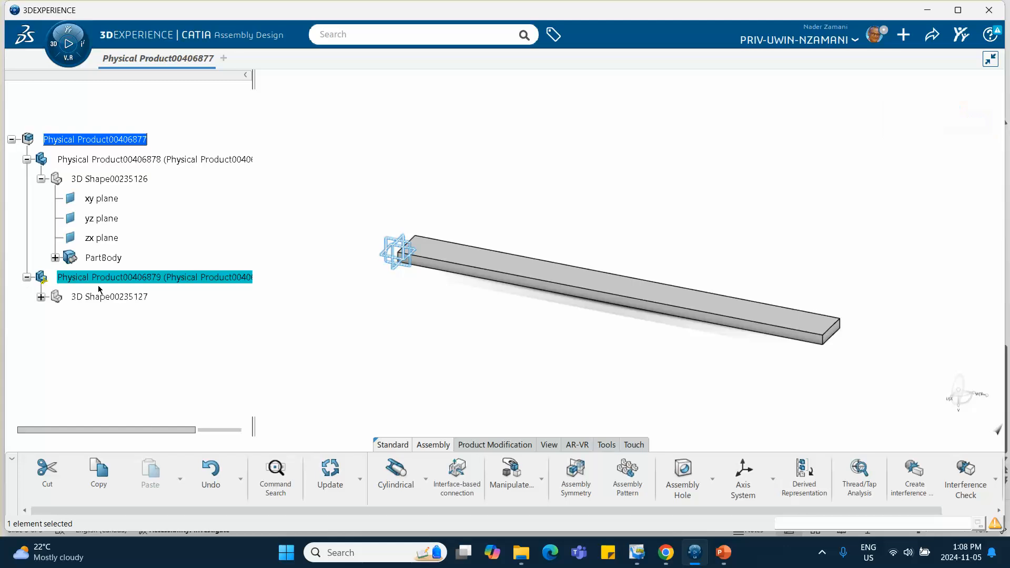
Add "block" in front of the new part's reference title and instance title in its properties
right_click(110, 280)
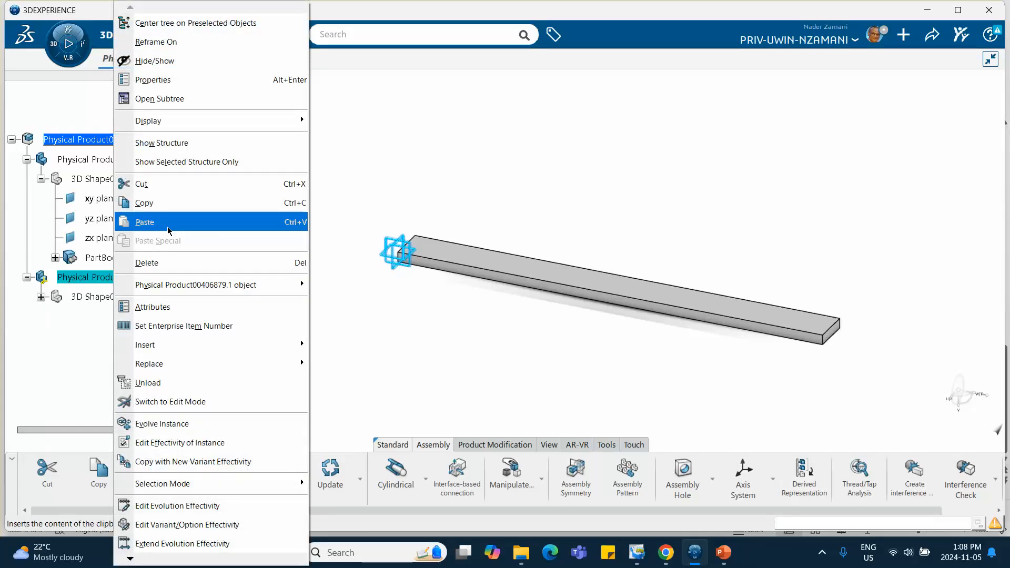
left_click(195, 83)
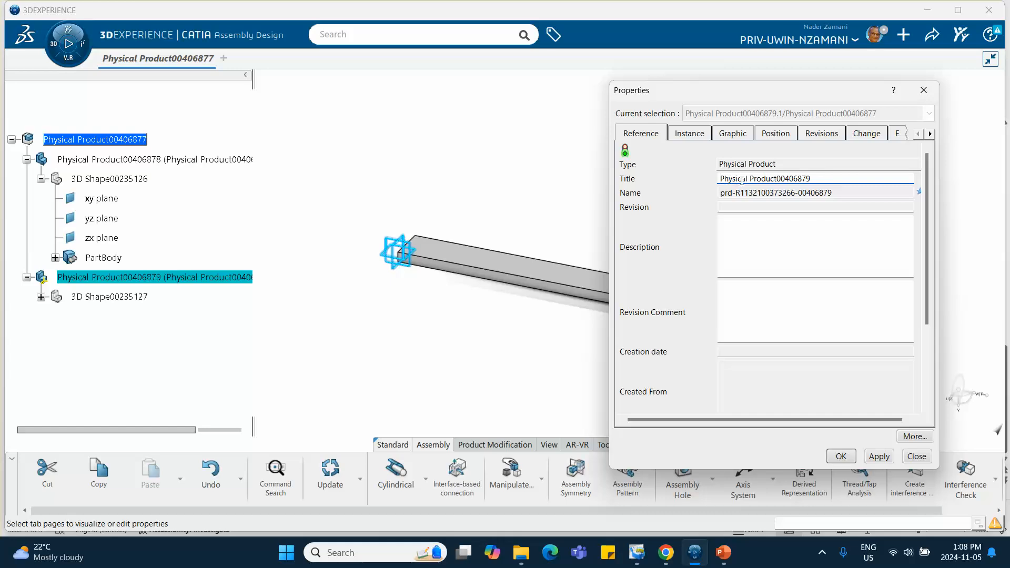
type("block")
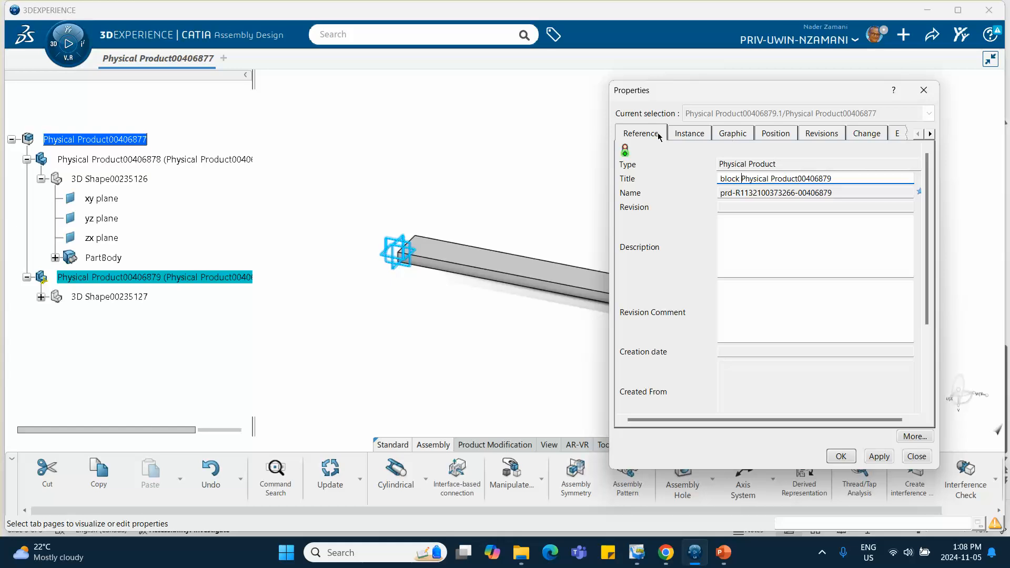
left_click(683, 134)
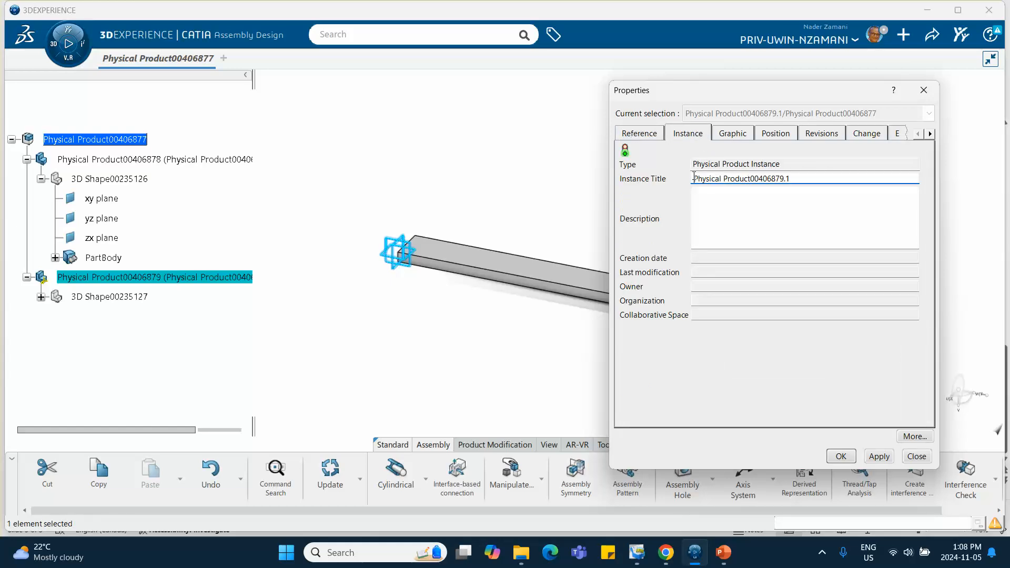
type("loc")
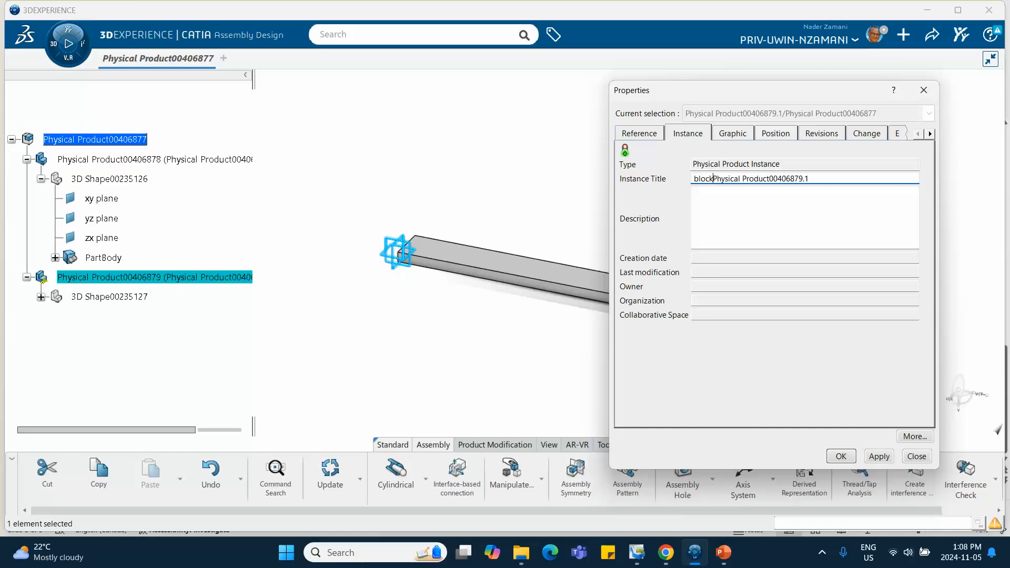
type("k")
left_click(840, 456)
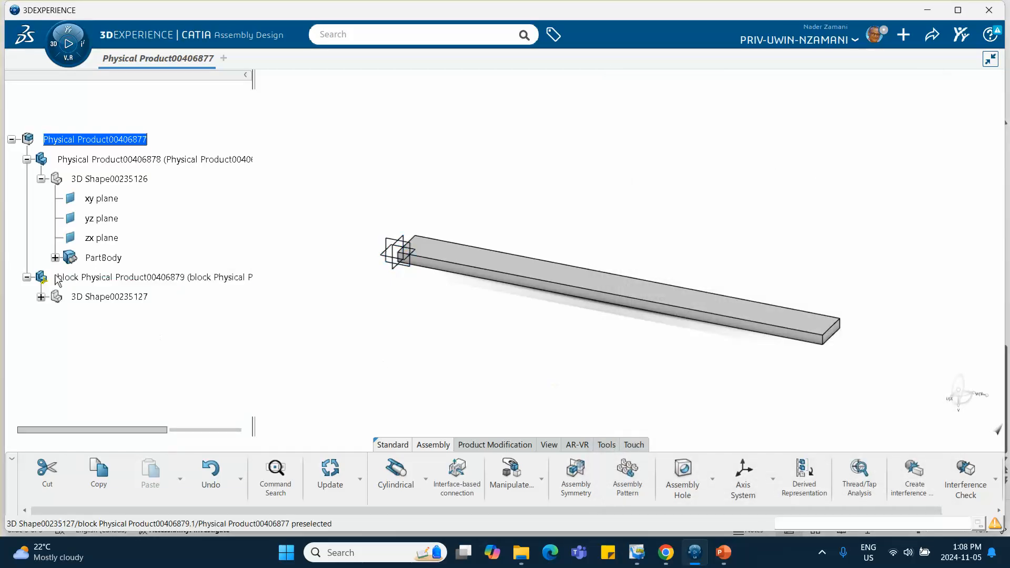
Activate the block part's 3D Shape for editing and start a sketch on its xy plane
left_click(41, 296)
double_click(106, 296)
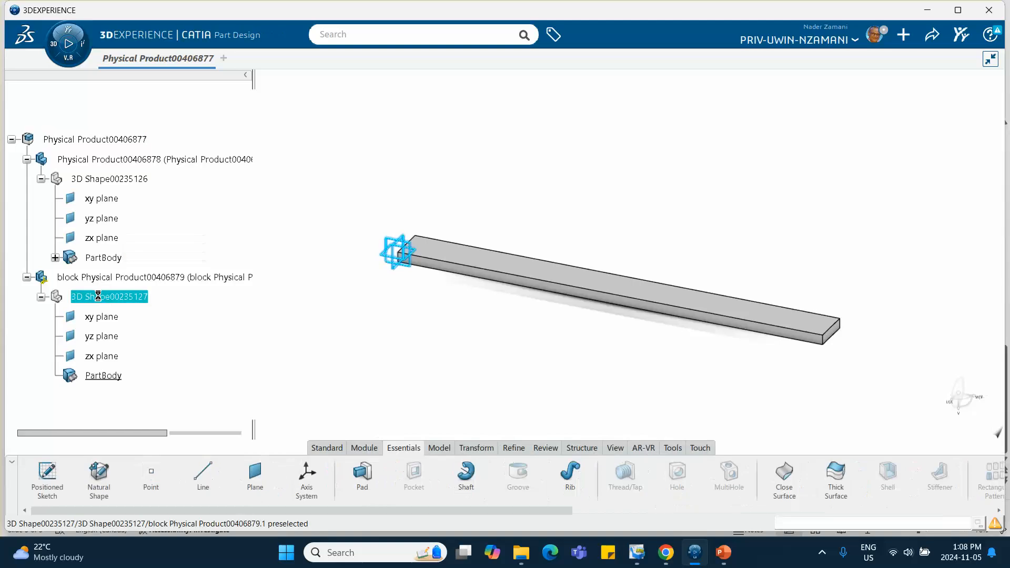
left_click(398, 248)
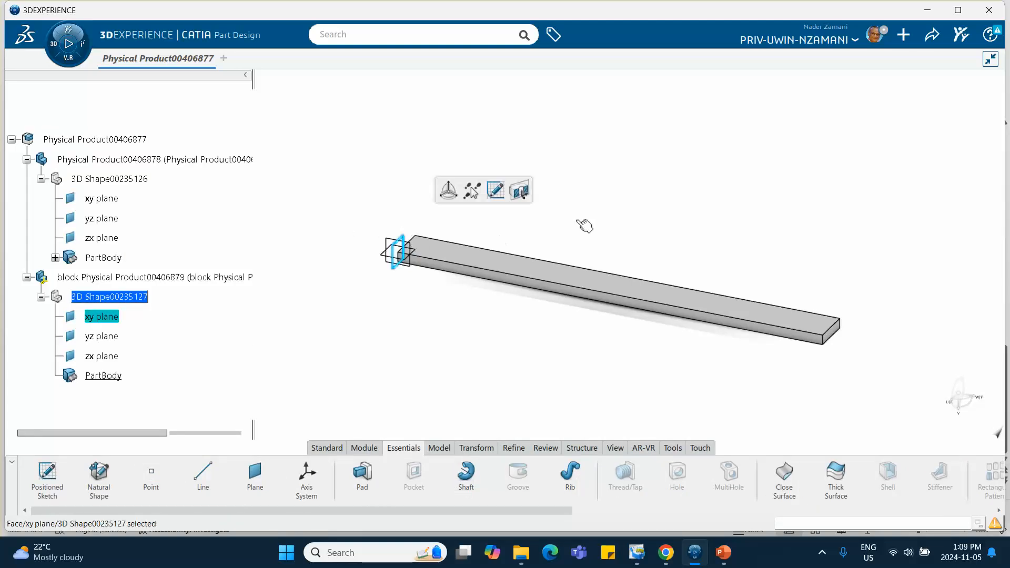
left_click(494, 190)
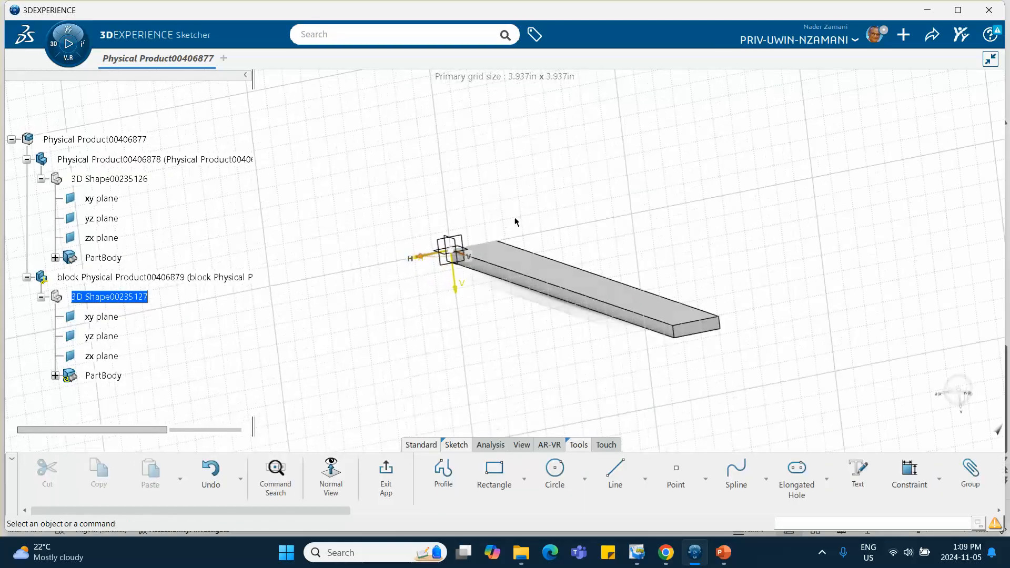
Draw a rectangle about 1.4 in high in the block sketch, clear of the bar's end face and the sketch axes
left_click(494, 473)
left_click(357, 293)
left_click(401, 354)
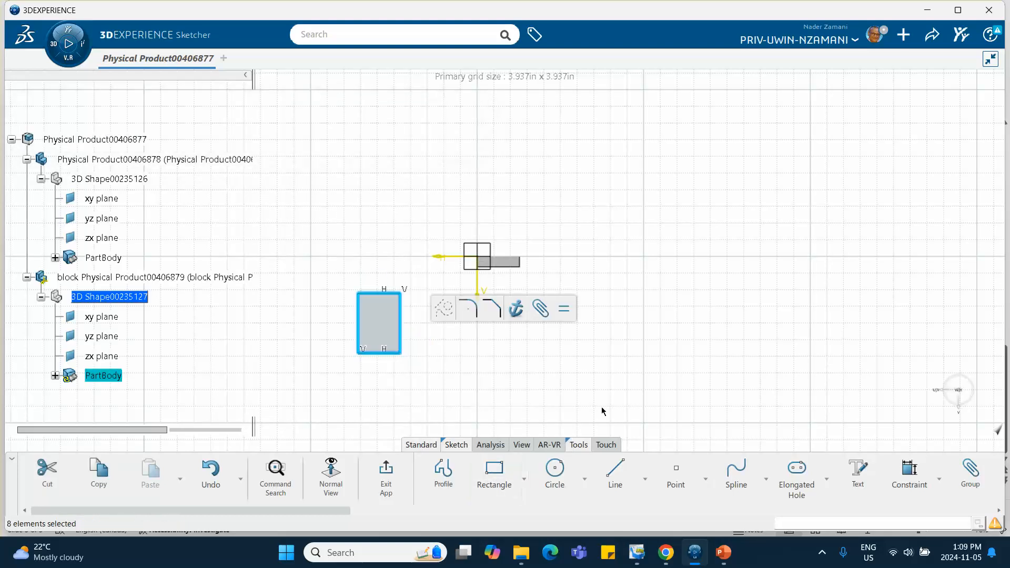
Dimension the block rectangle's vertical edge nearest the origin and set its length to 1 in
left_click(900, 473)
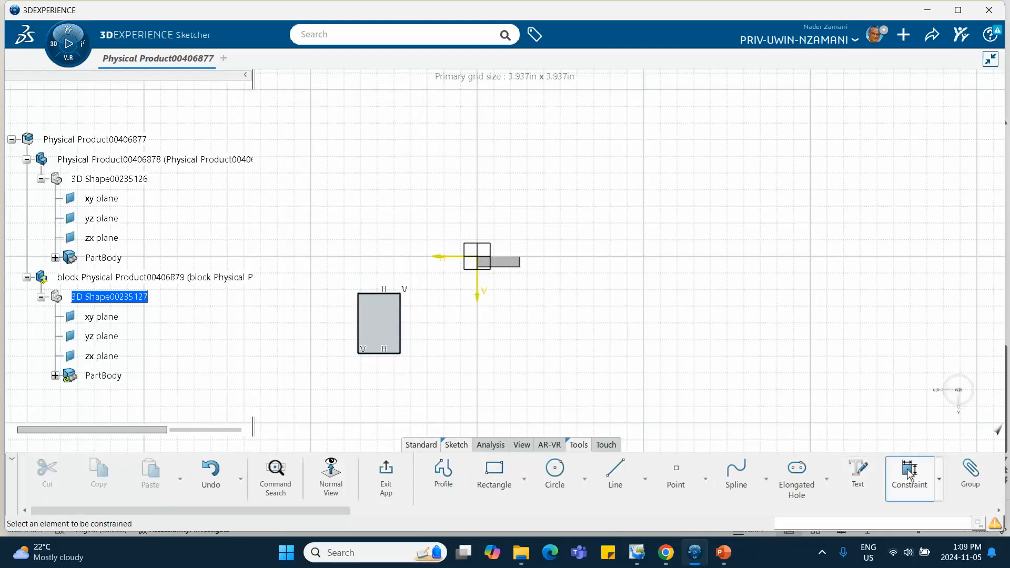
left_click(402, 322)
left_click(442, 329)
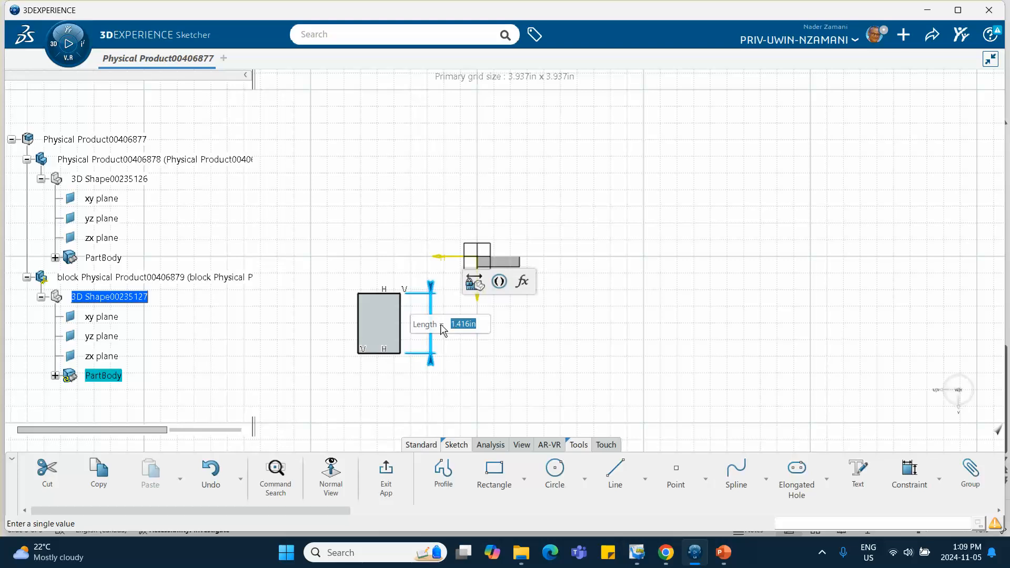
type("1")
key("Return")
left_click(549, 321)
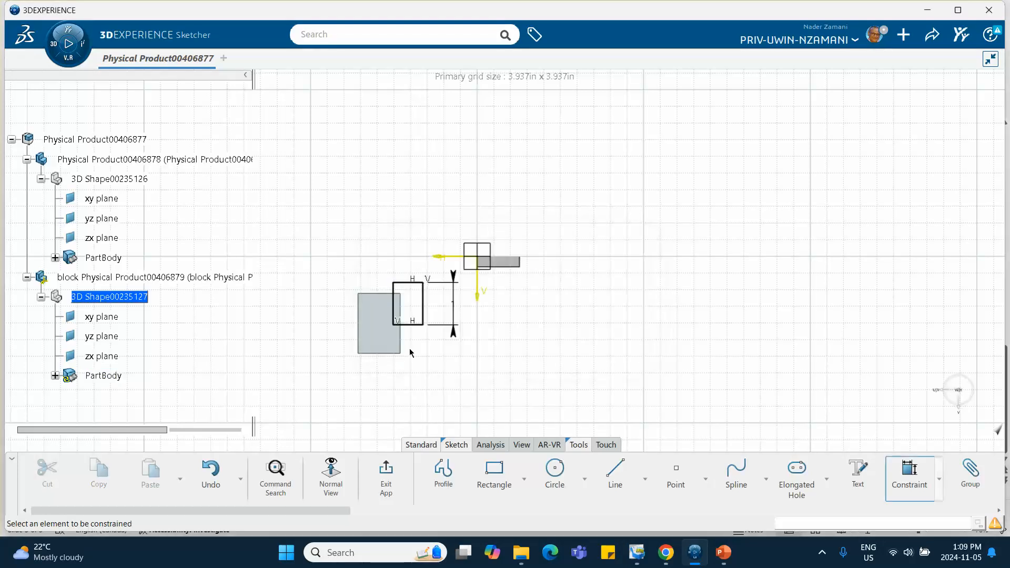
Dimension the block rectangle's horizontal edge farthest from the origin and set its length to 1 in
left_click(413, 325)
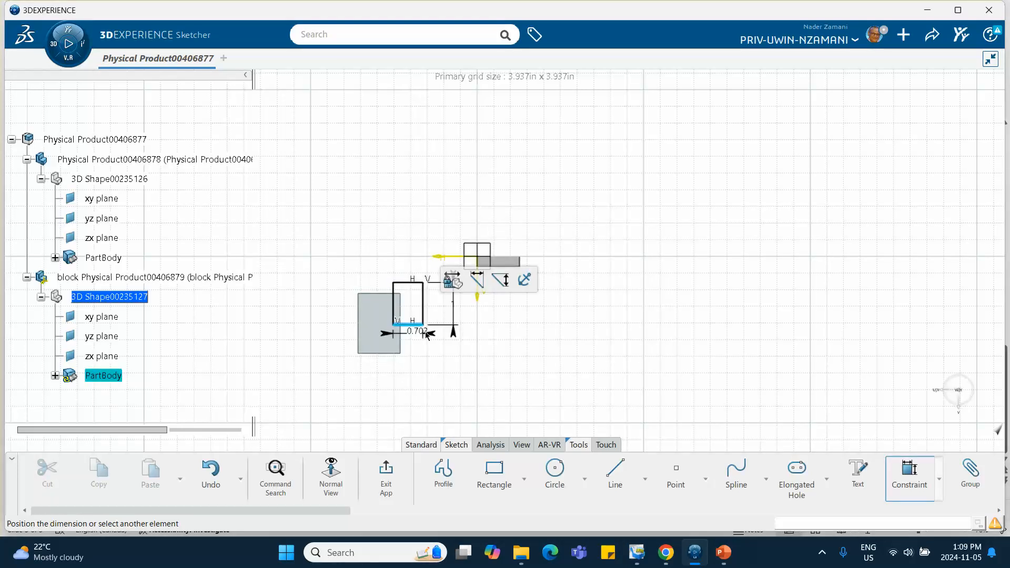
left_click(426, 374)
type("1")
key("Return")
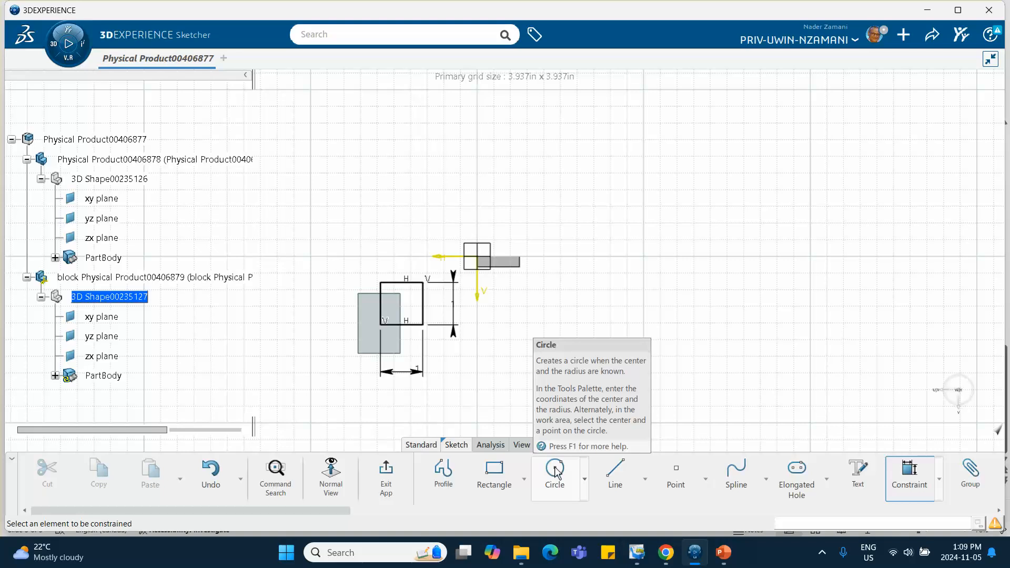
Exit the block sketch and pad its square profile to a length of 1 in
left_click(386, 470)
left_click(521, 367)
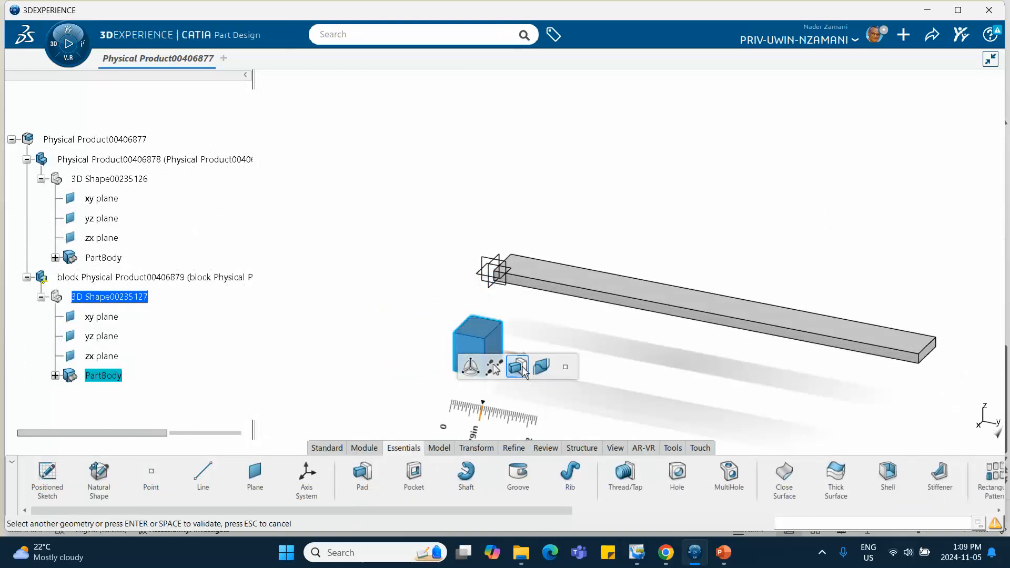
left_click(478, 435)
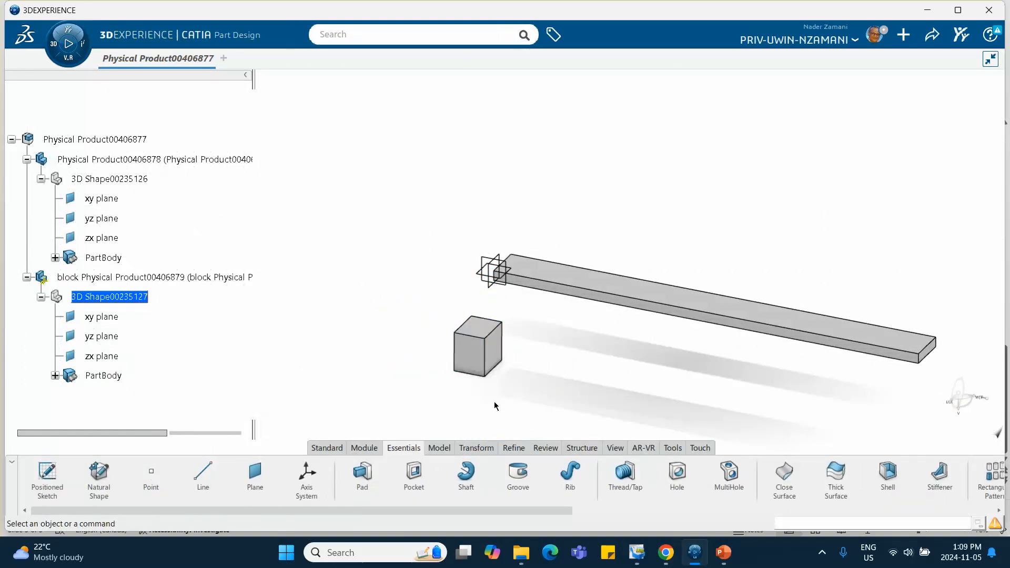
left_click(476, 348)
left_click(523, 311)
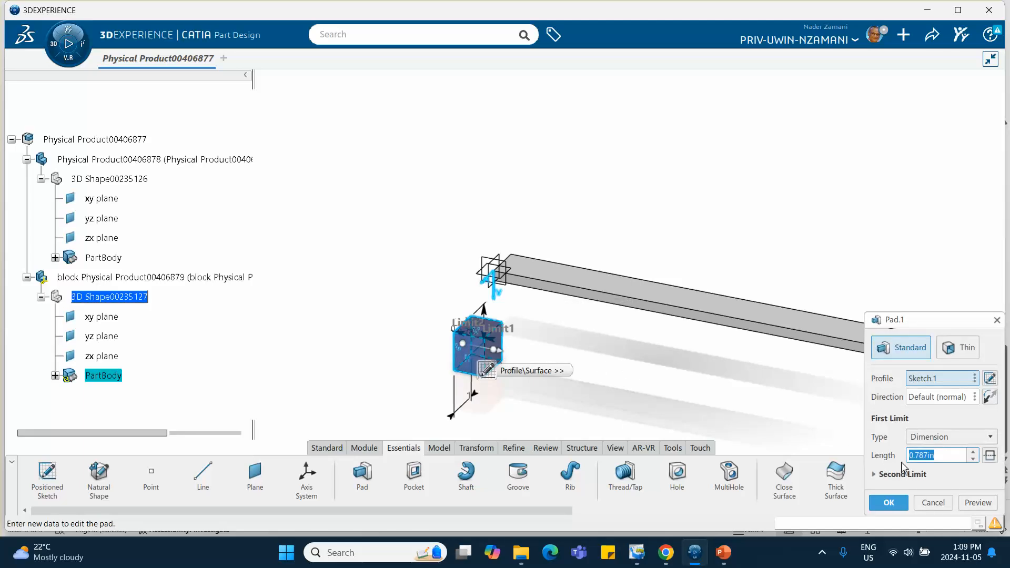
type("1")
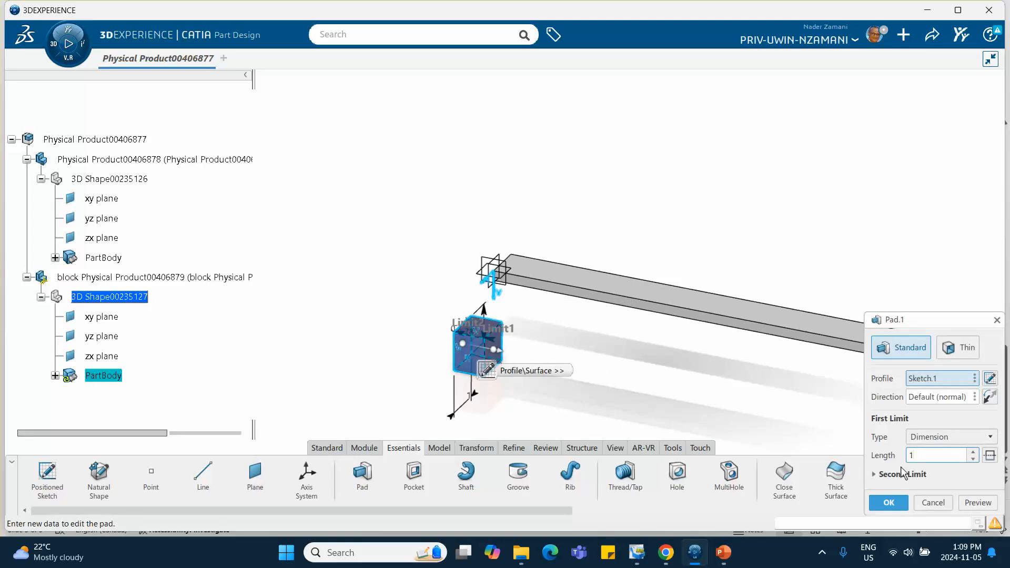
left_click(889, 503)
Start a sketch on the block's top face and draw a circle of about 0.21 in radius near the face's centre
middle_click_drag(665, 412, 635, 289)
left_click(424, 251)
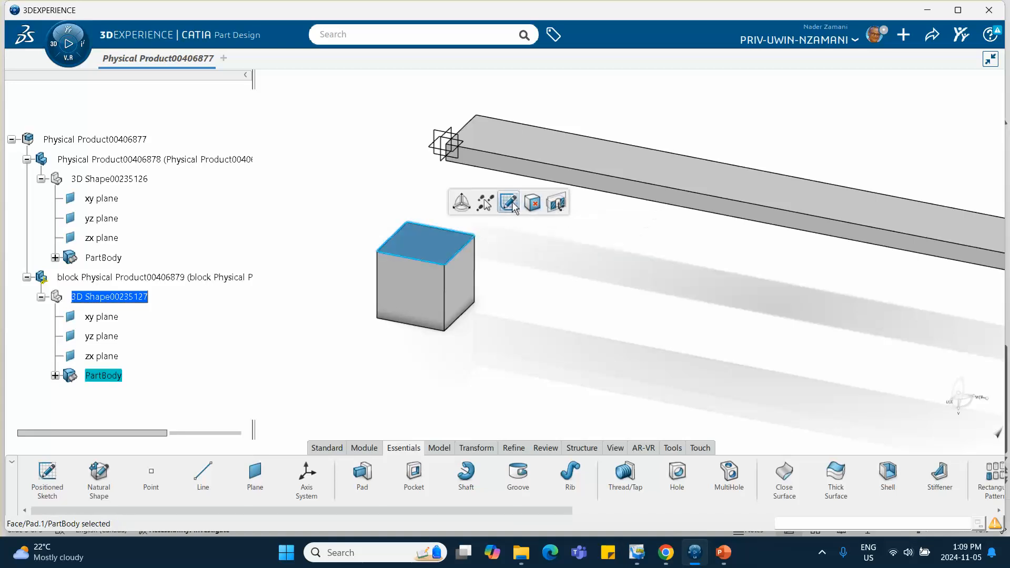
left_click(508, 202)
middle_click_drag(537, 345, 529, 214)
left_click(556, 469)
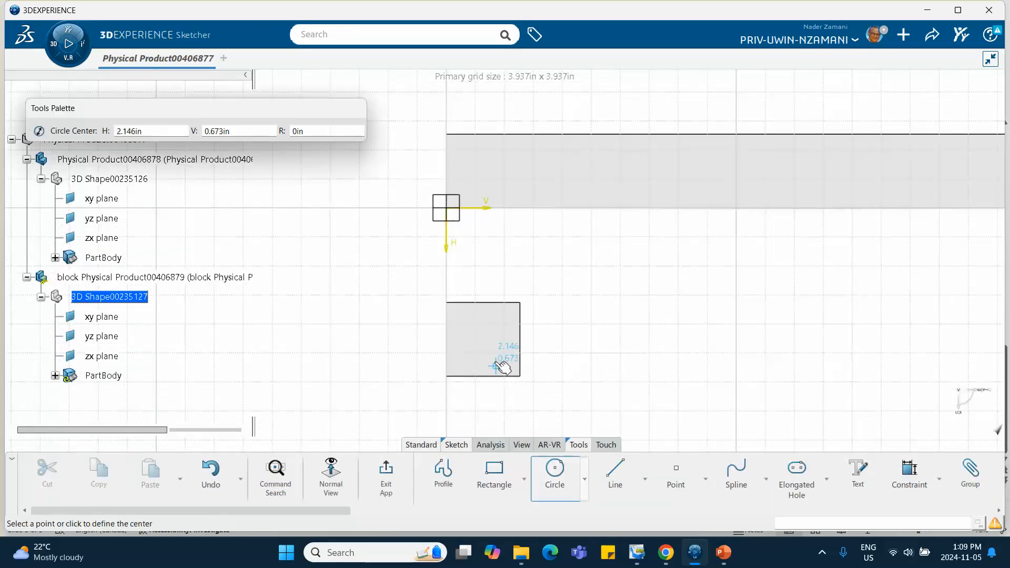
left_click(483, 336)
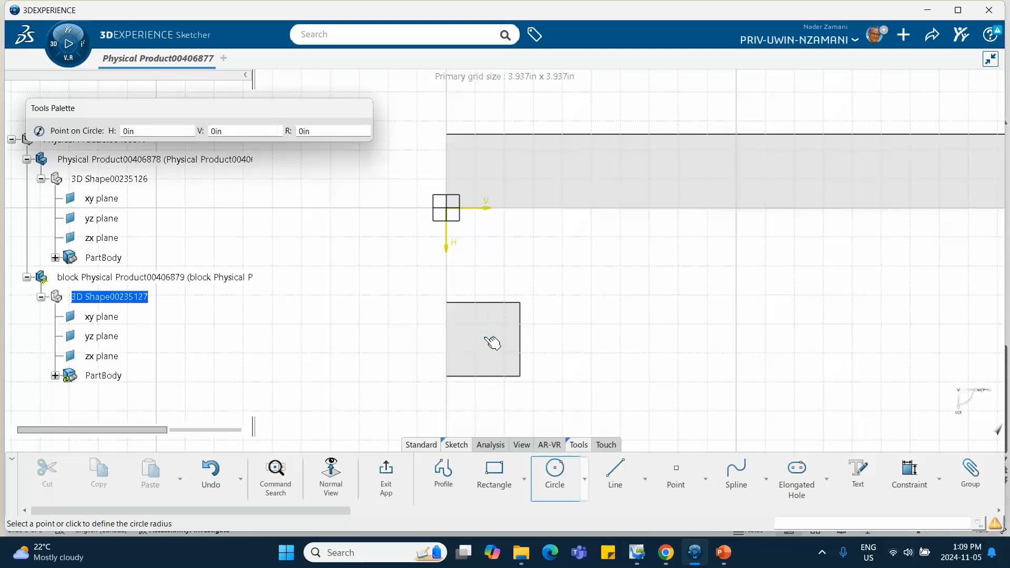
left_click(500, 340)
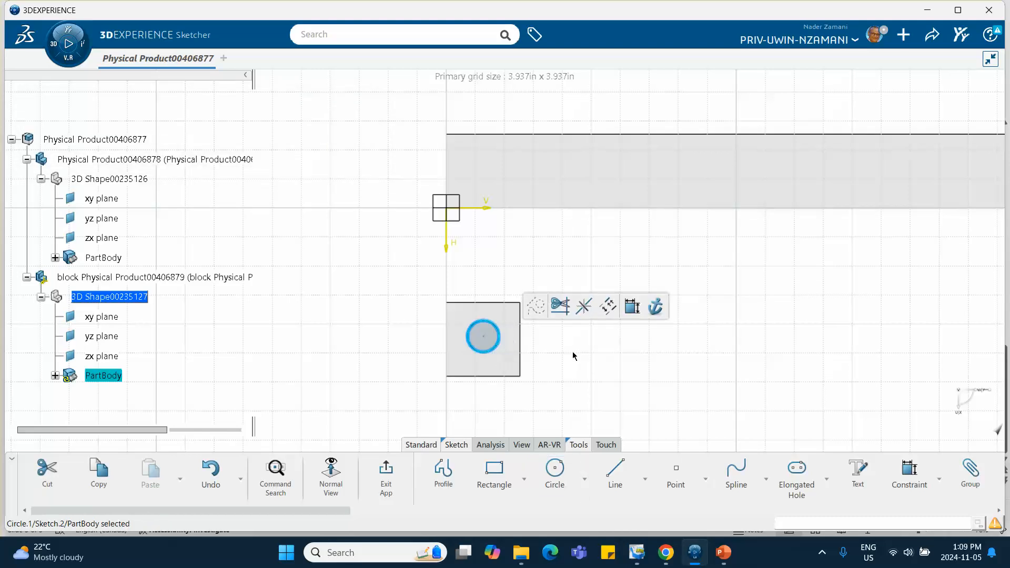
Dimension the circle on the block's top face and set its radius to 0.25 in
left_click(631, 307)
left_click(548, 328)
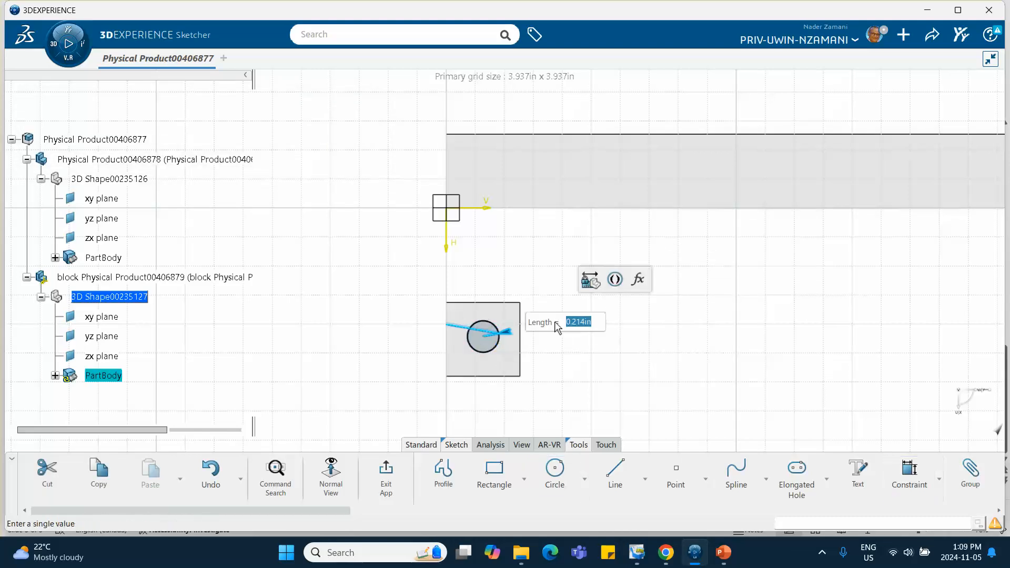
type(".25")
key("Return")
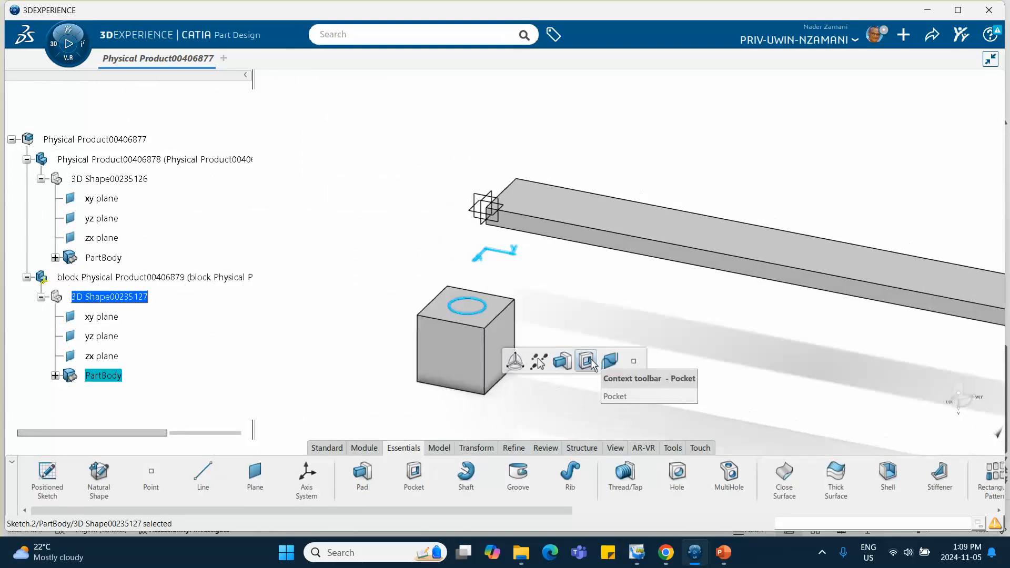
Cut a Pocket into the block from the circle sketched on its top face
left_click(586, 361)
left_click(522, 405)
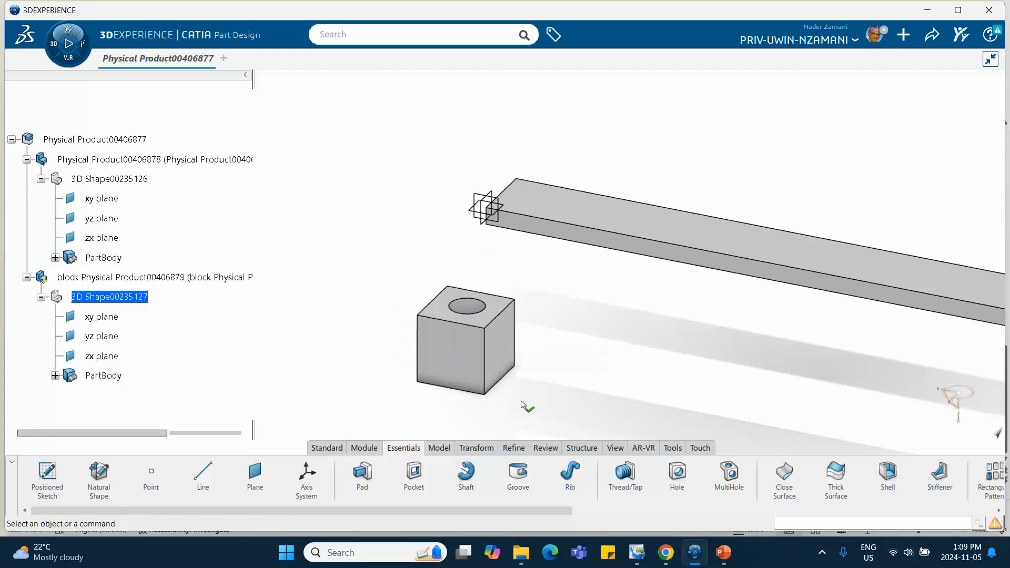
middle_click_drag(560, 372, 556, 339)
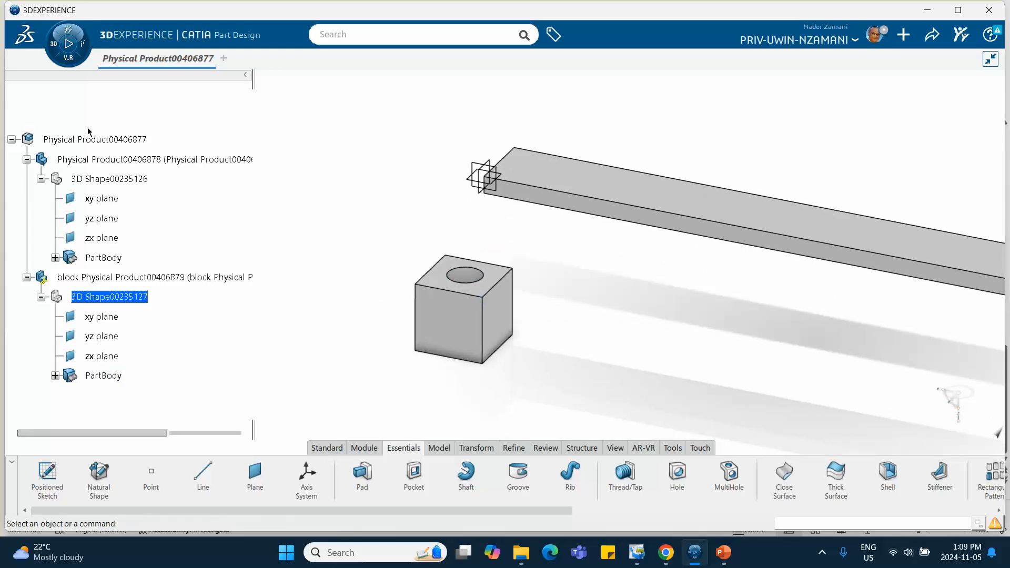
Activate the root physical product and insert a new 3D part into it
double_click(111, 142)
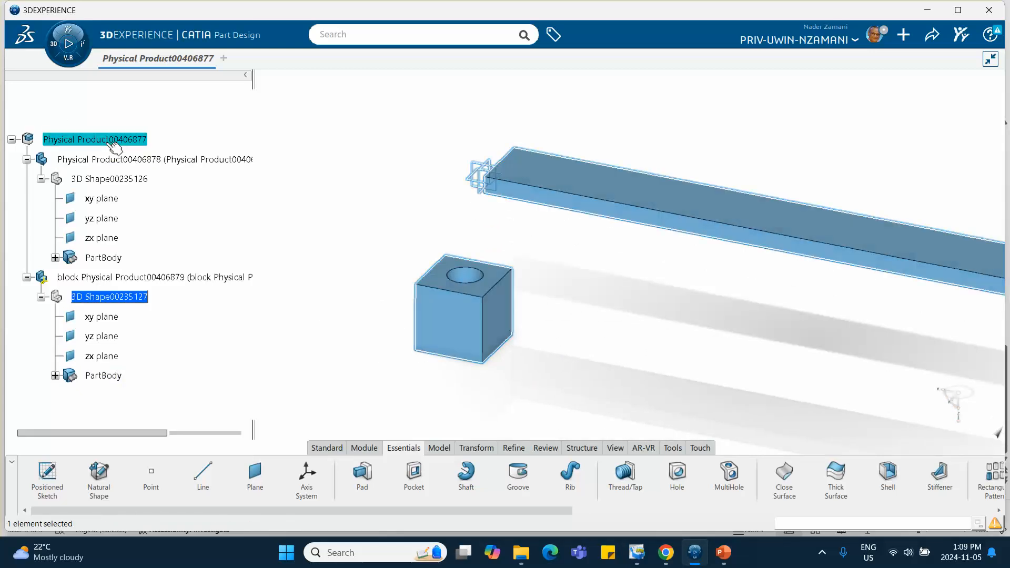
right_click(108, 144)
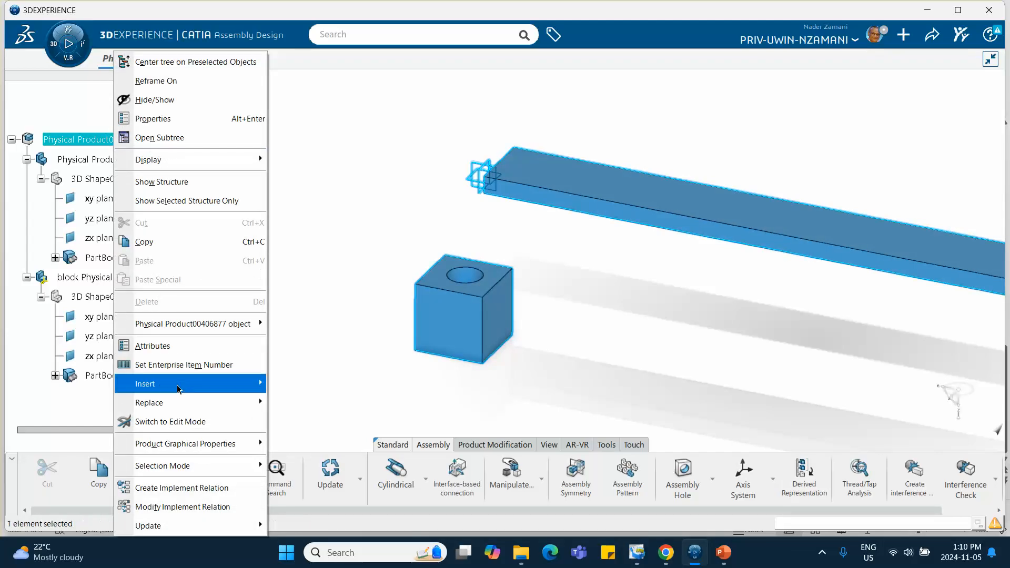
mouse_move(179, 390)
left_click(300, 150)
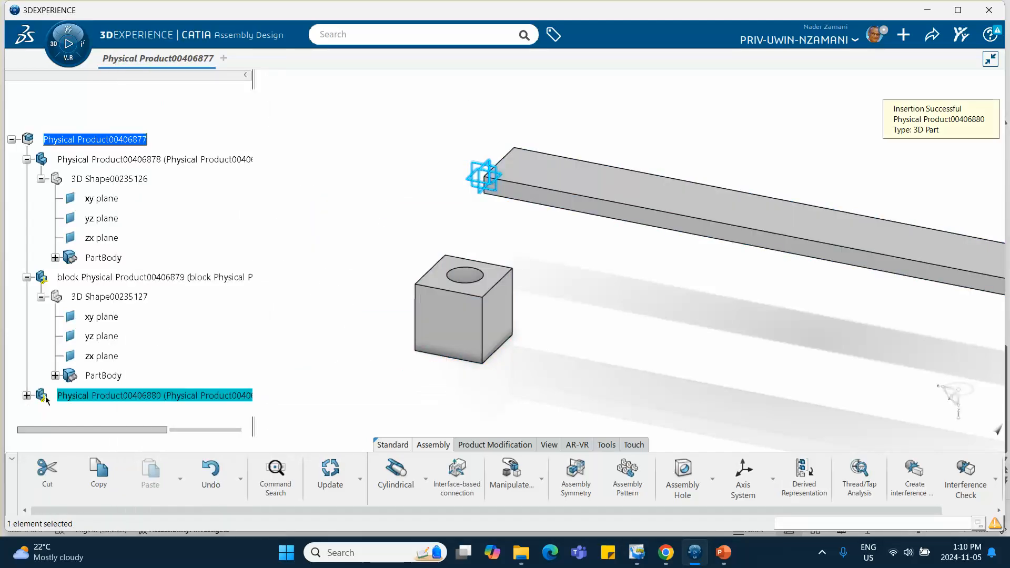
Add "arm" in front of the newest part's instance title and reference title in its properties
right_click(74, 398)
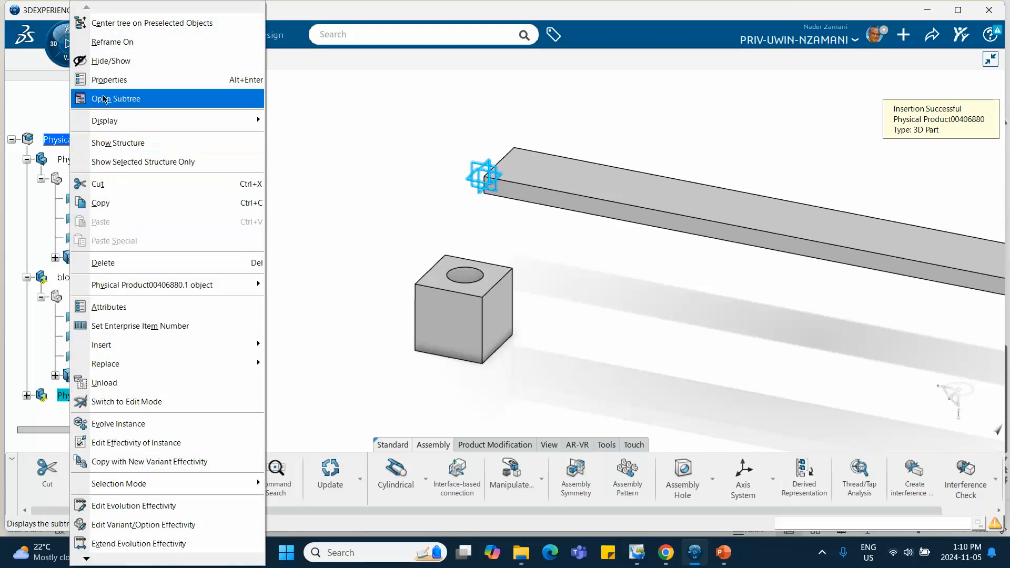
left_click(108, 79)
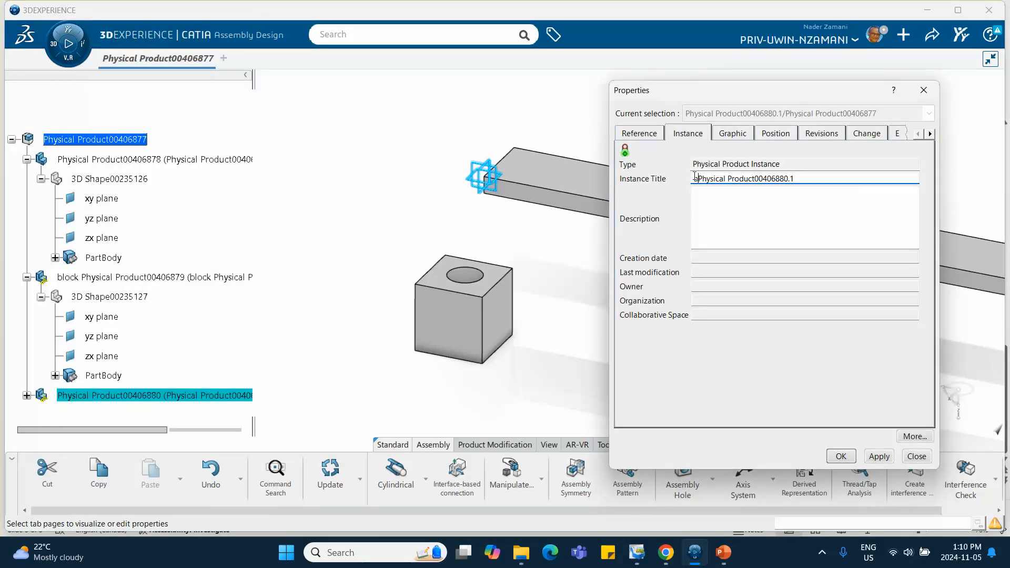
type("rm")
left_click(638, 135)
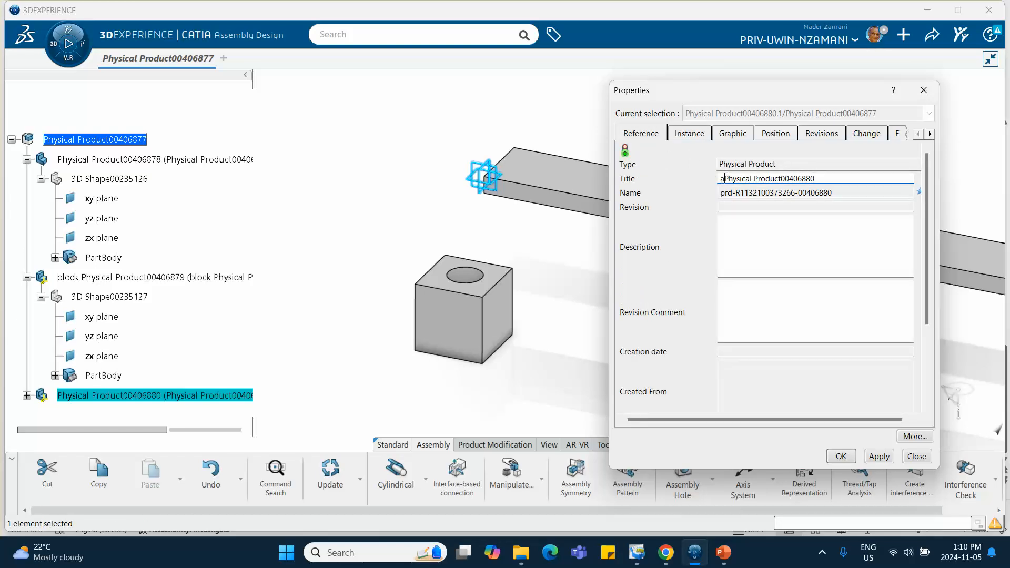
type("rm")
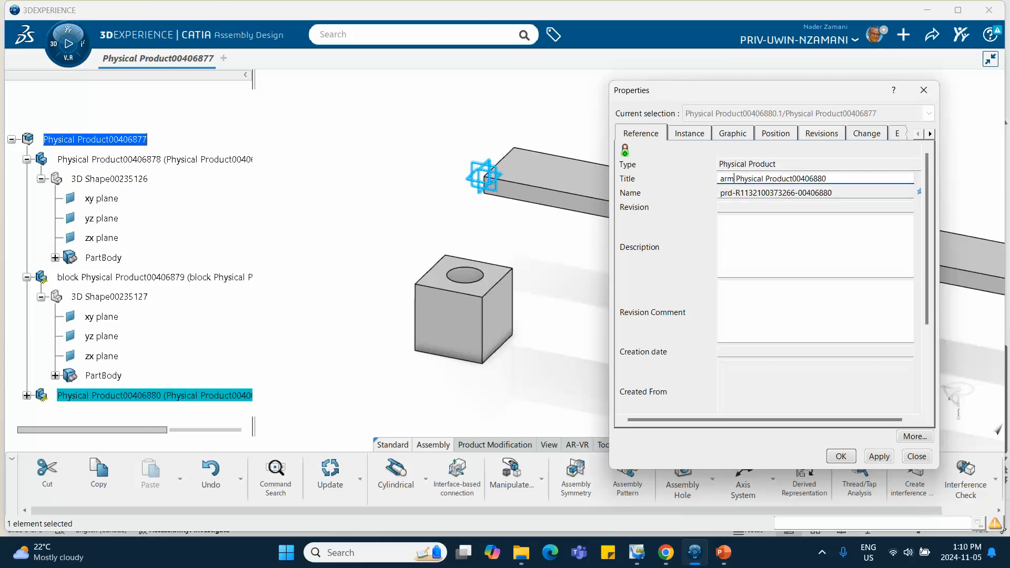
left_click(841, 456)
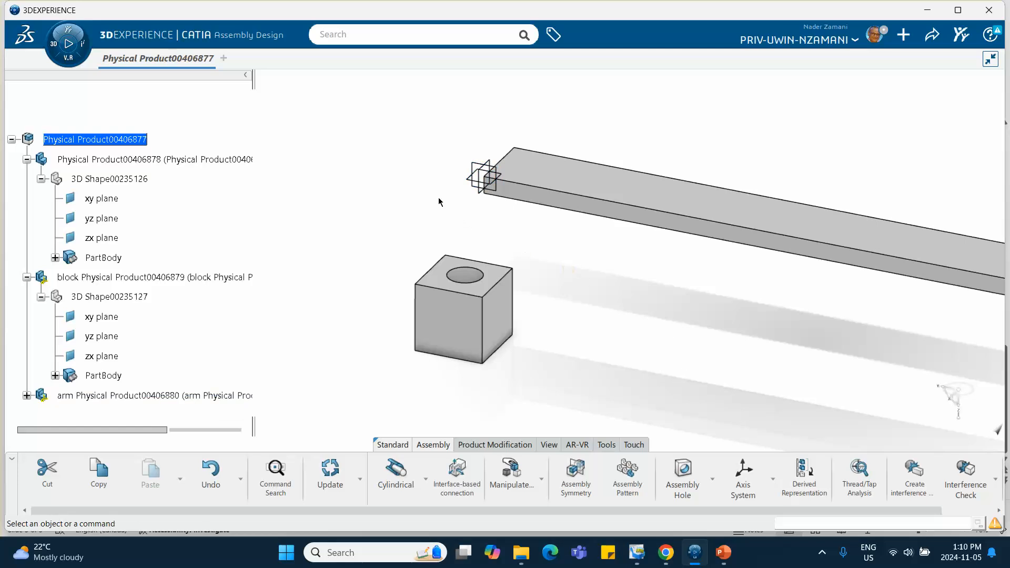
Activate the arm part's 3D Shape for editing and start a positioned sketch on its xy plane
left_click(476, 177)
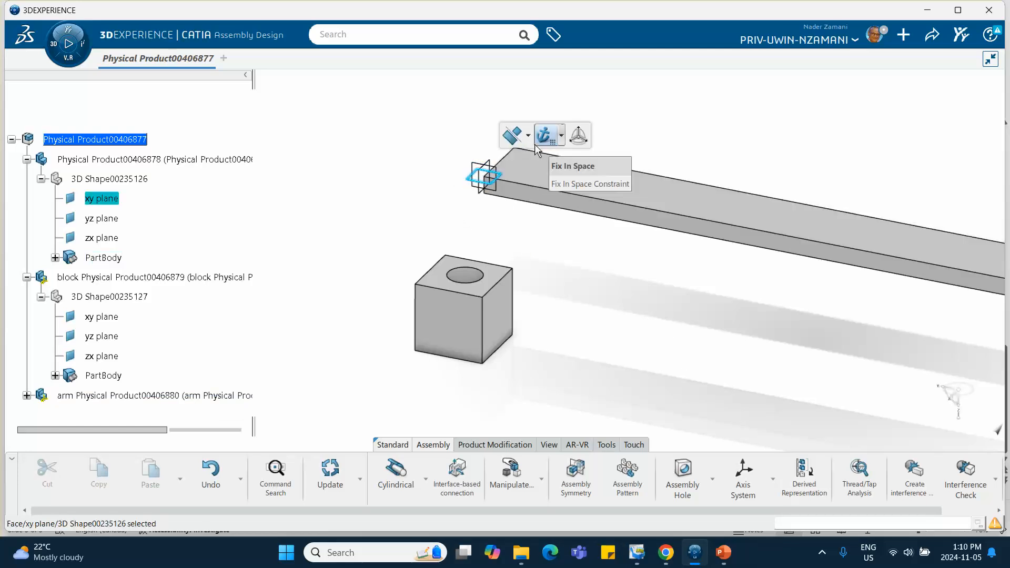
scroll(146, 228, "down", 4)
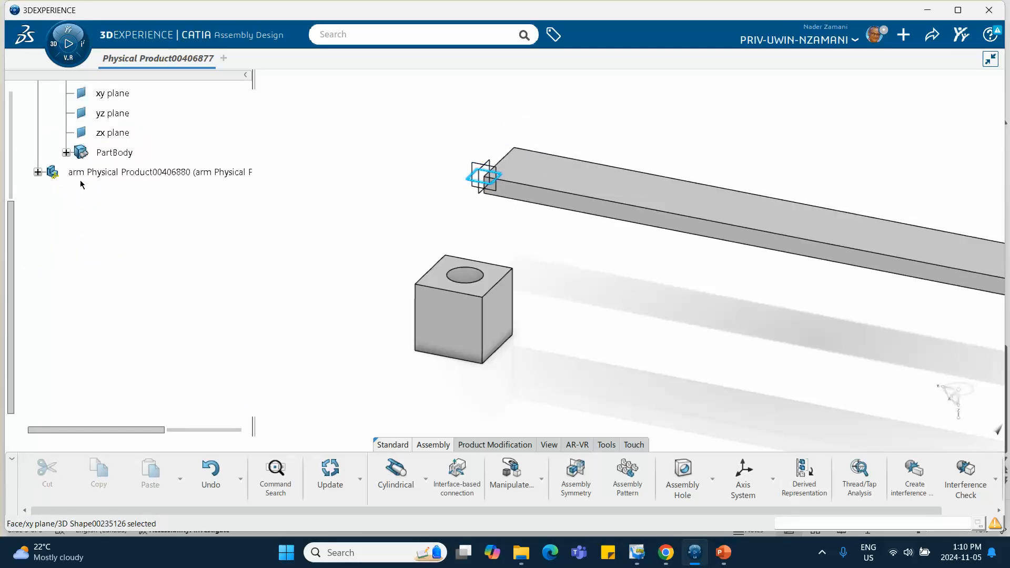
left_click(38, 172)
double_click(132, 192)
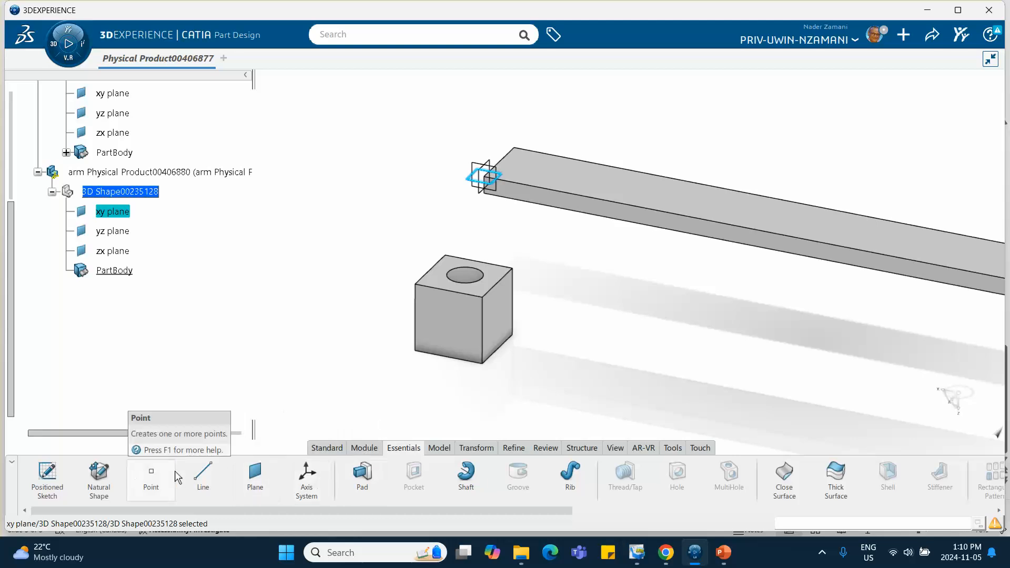
left_click(57, 471)
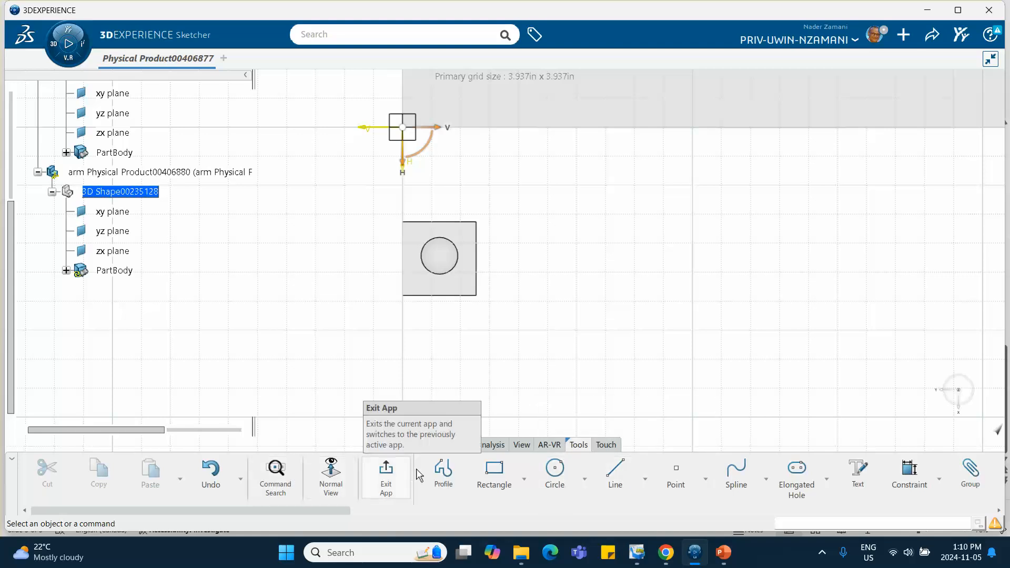
Draw a teardrop Profile about 2 in long beside the block, with two lines meeting at a point and an arc facing the block
left_click(443, 473)
left_click(725, 255)
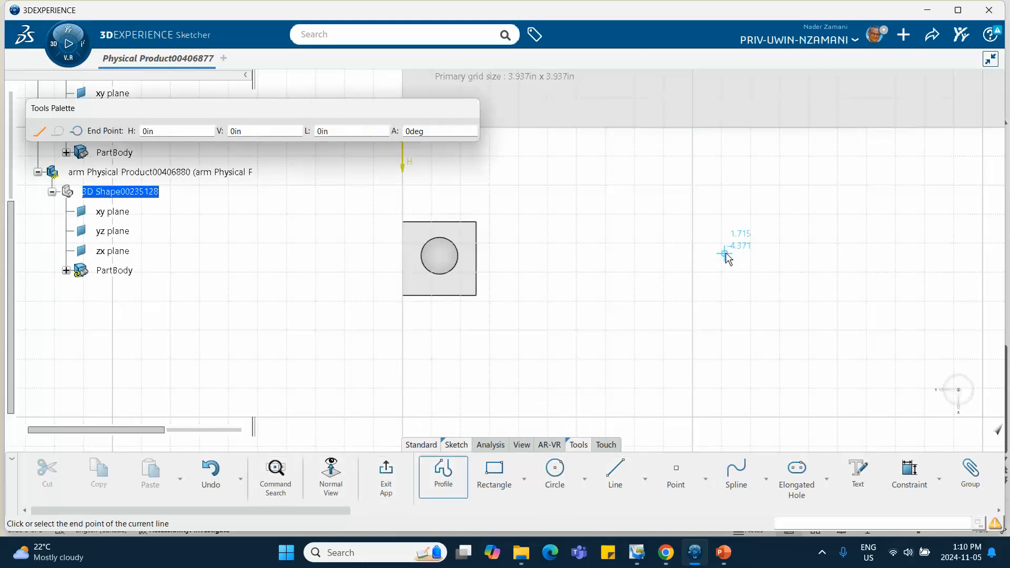
left_click_drag(583, 233, 580, 263)
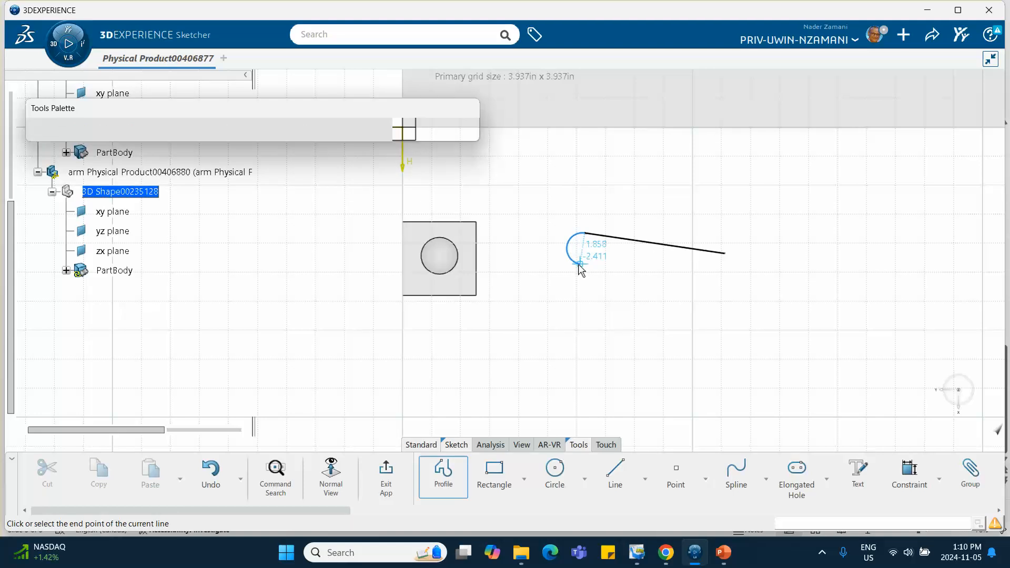
left_click(727, 257)
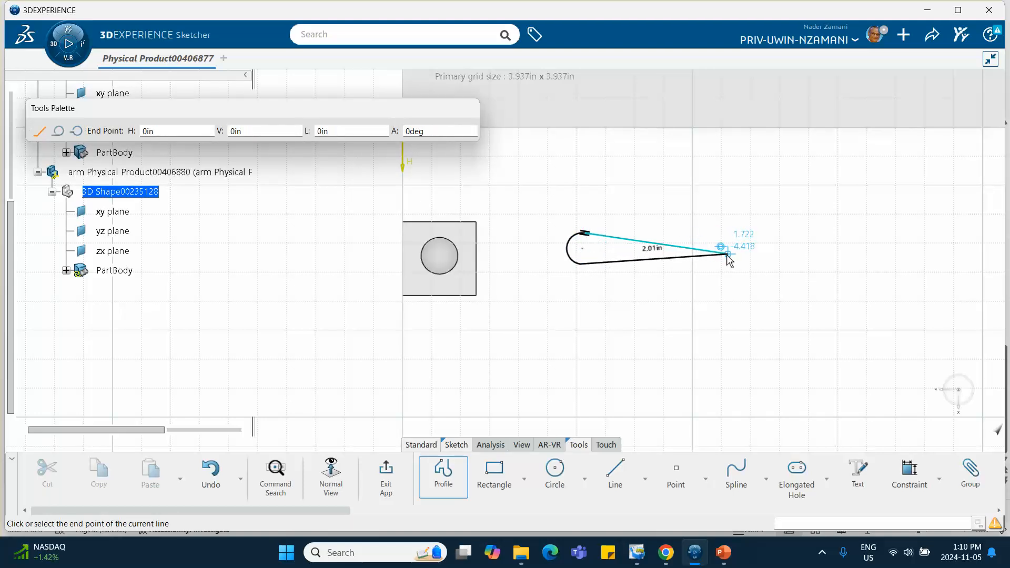
left_click(753, 294)
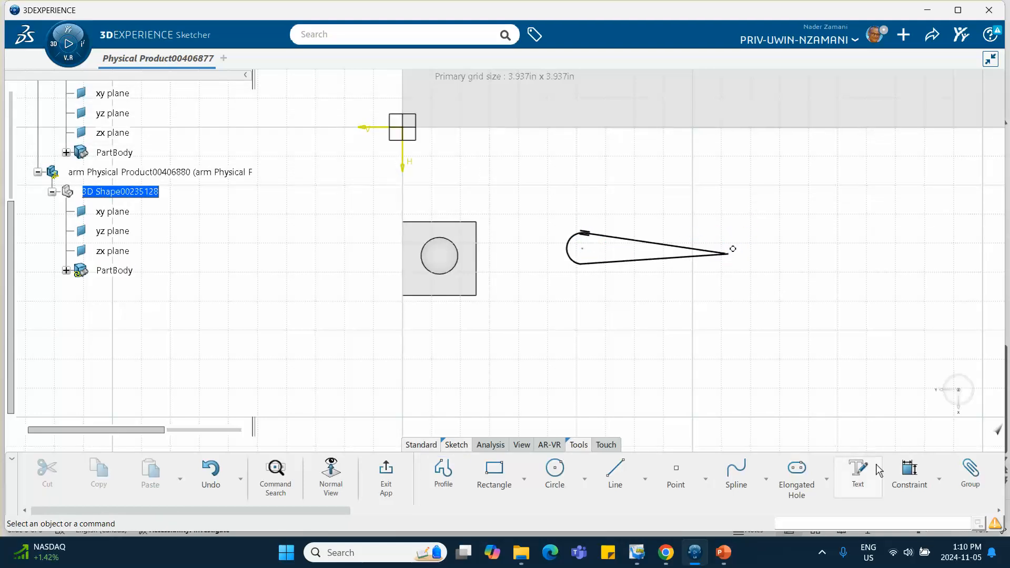
Dimension the distance from the arm profile's arc centre to its pointed end and set it to 3 in
left_click(909, 473)
left_click(584, 249)
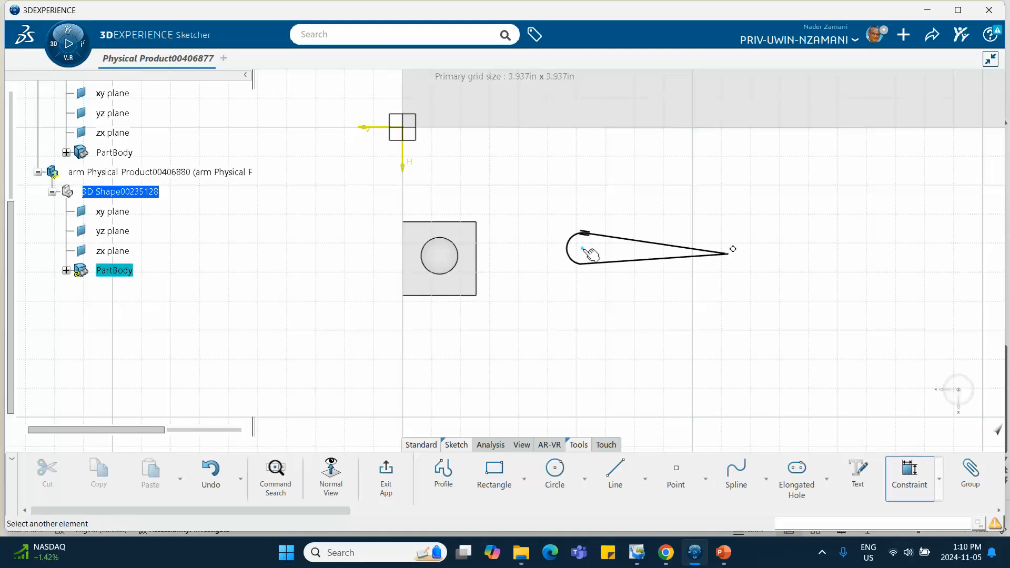
left_click(729, 255)
left_click(683, 312)
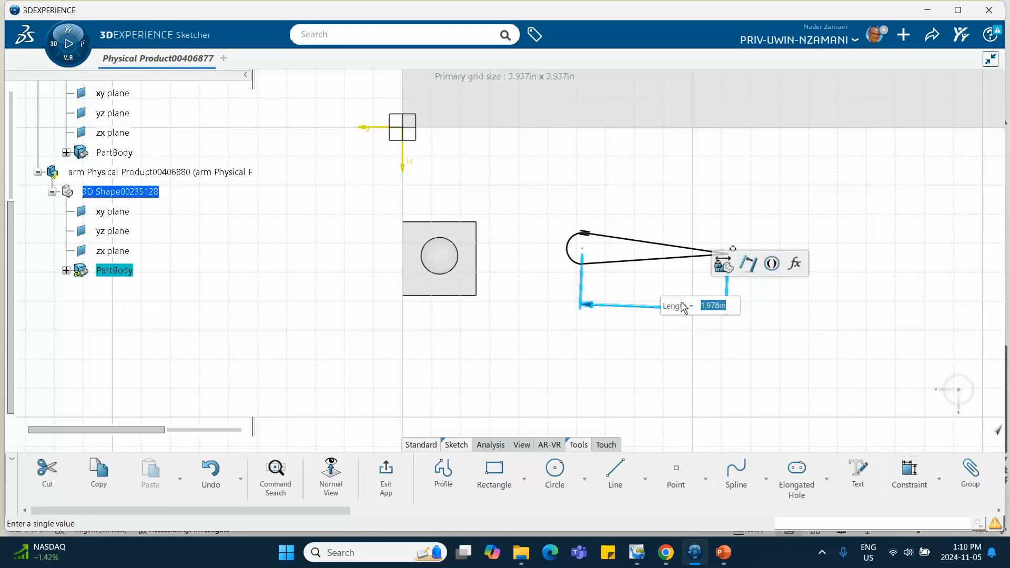
type("3")
key("Return")
left_click(705, 345)
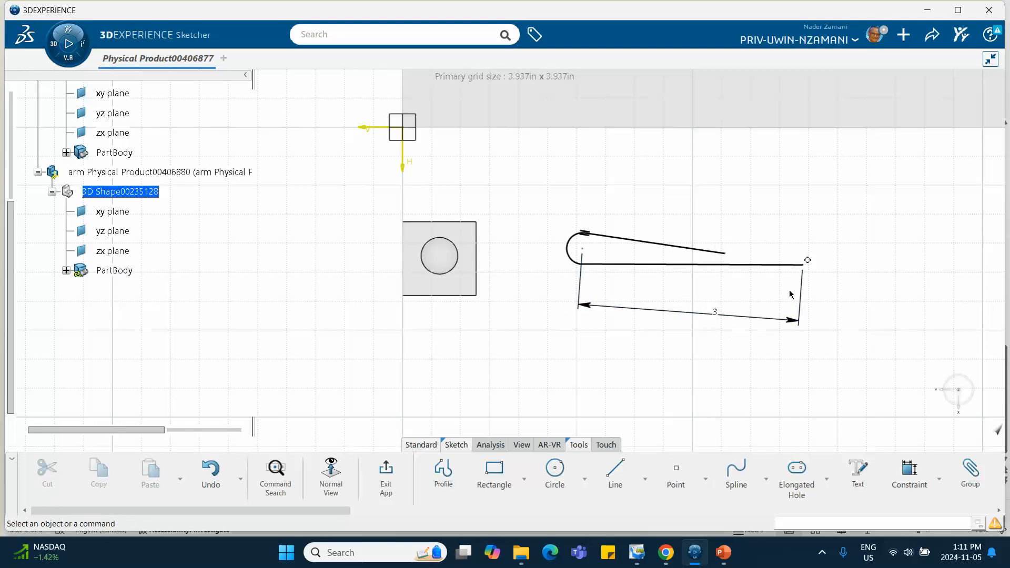
Close the arm profile by applying a Coincidence constraint between its two open line endpoints
left_click(726, 254)
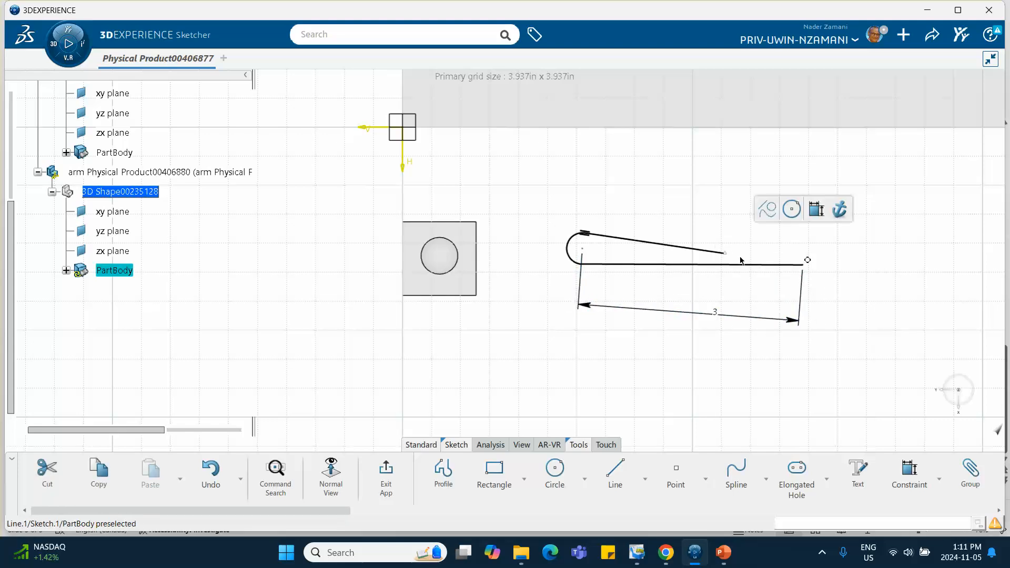
left_click(807, 261)
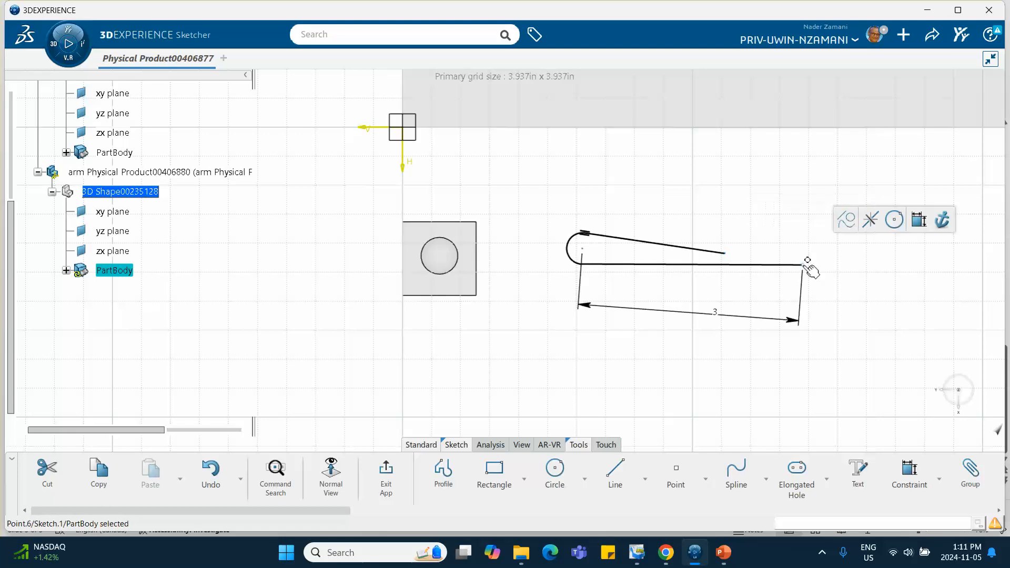
left_click(725, 254, "ctrl")
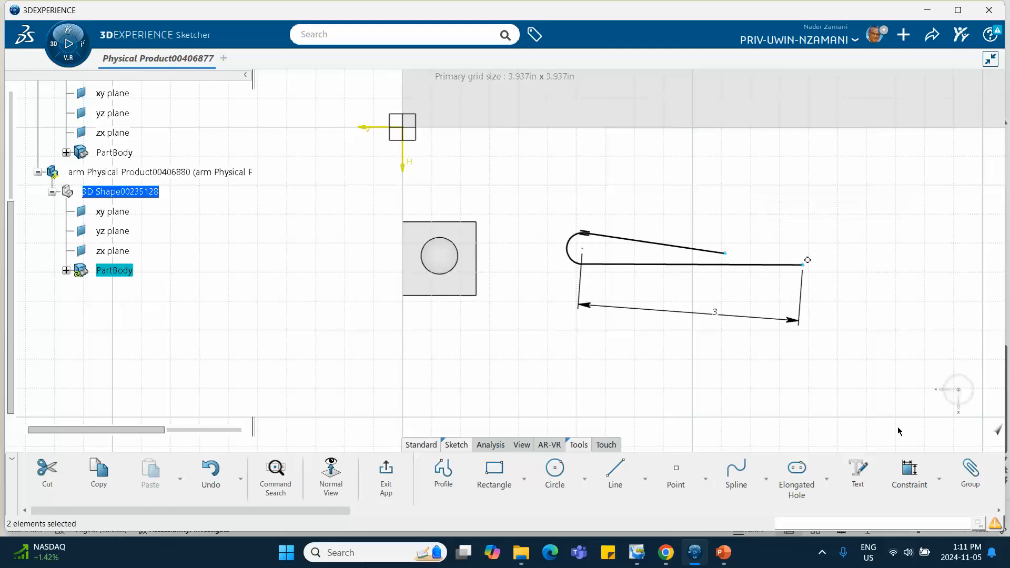
left_click(939, 480)
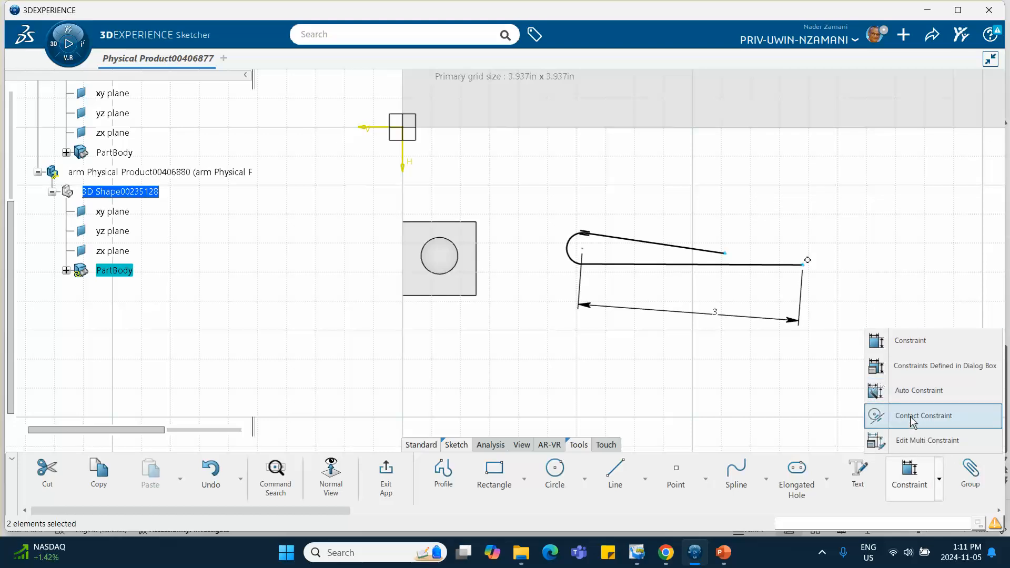
left_click(907, 371)
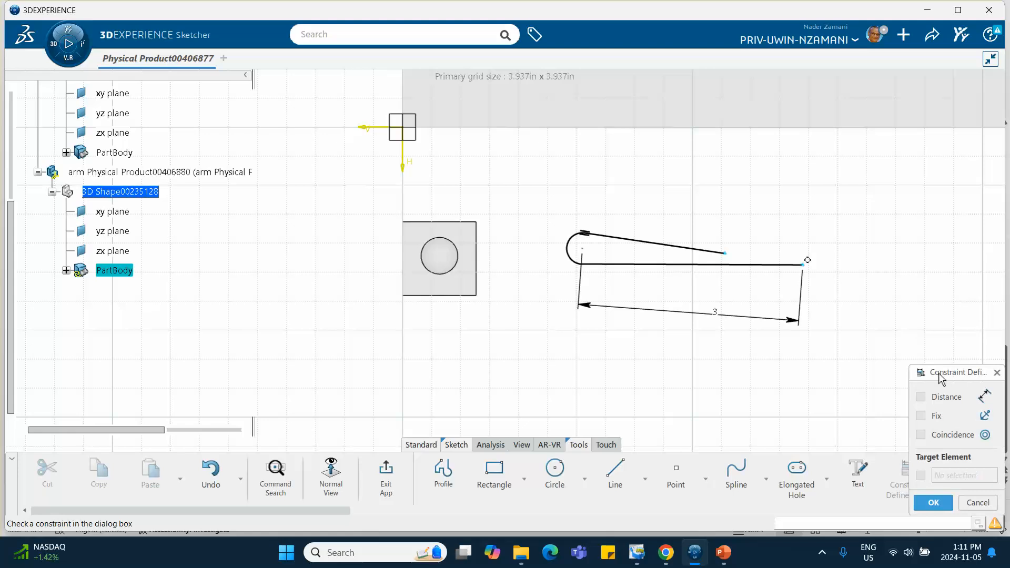
left_click(922, 436)
left_click(929, 503)
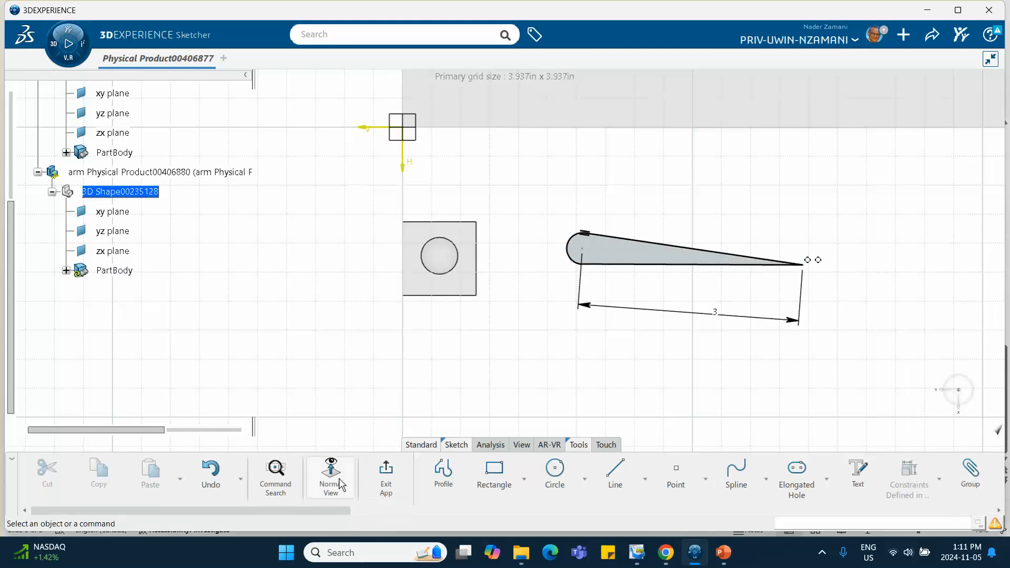
Exit the sketch and extrude the arm profile into a thin solid with a Pad
left_click(385, 472)
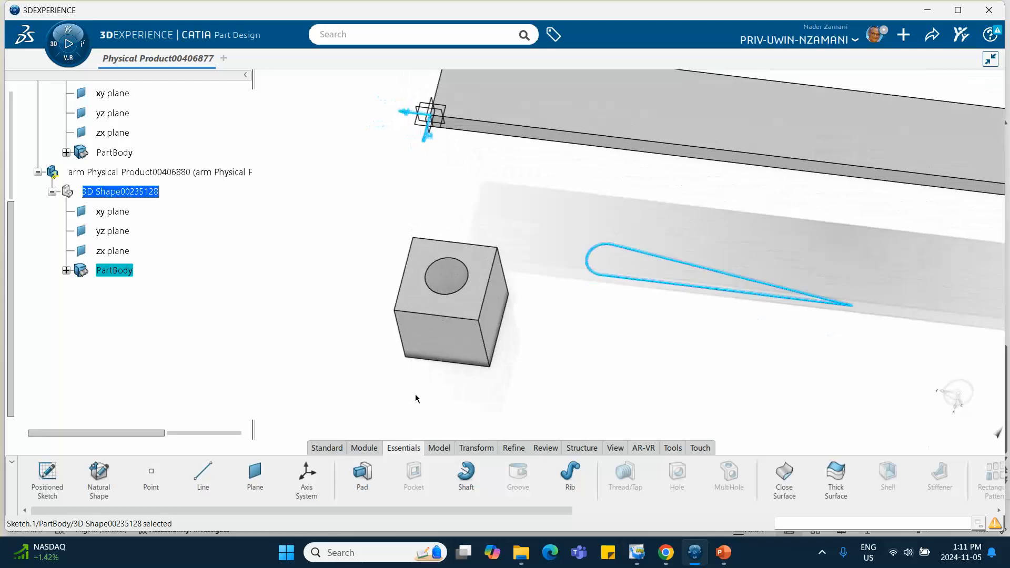
left_click(361, 471)
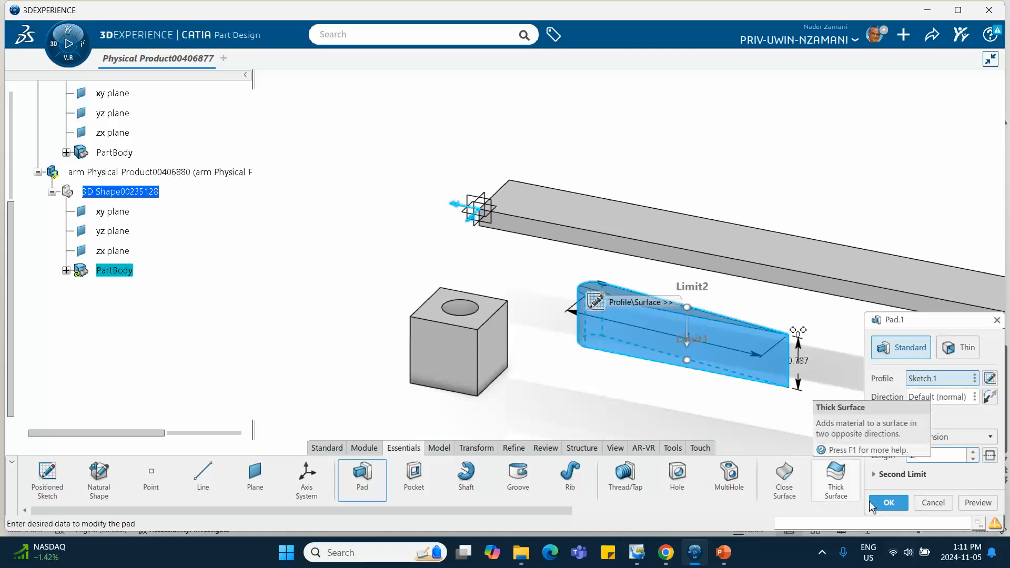
left_click(888, 502)
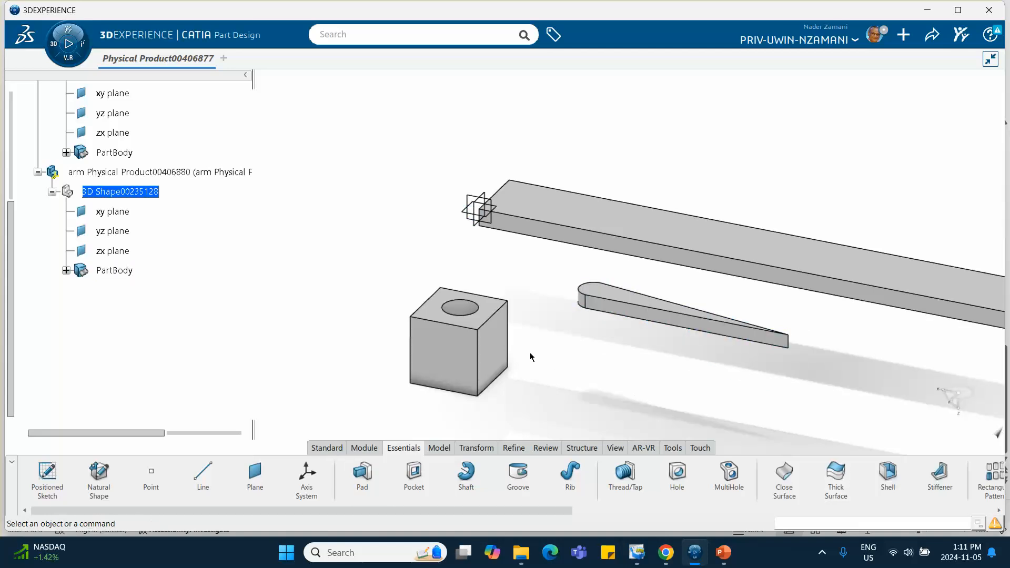
Activate the root product for assembly work and collapse the bar, block and arm branches in the tree
scroll(175, 285, "up", 5)
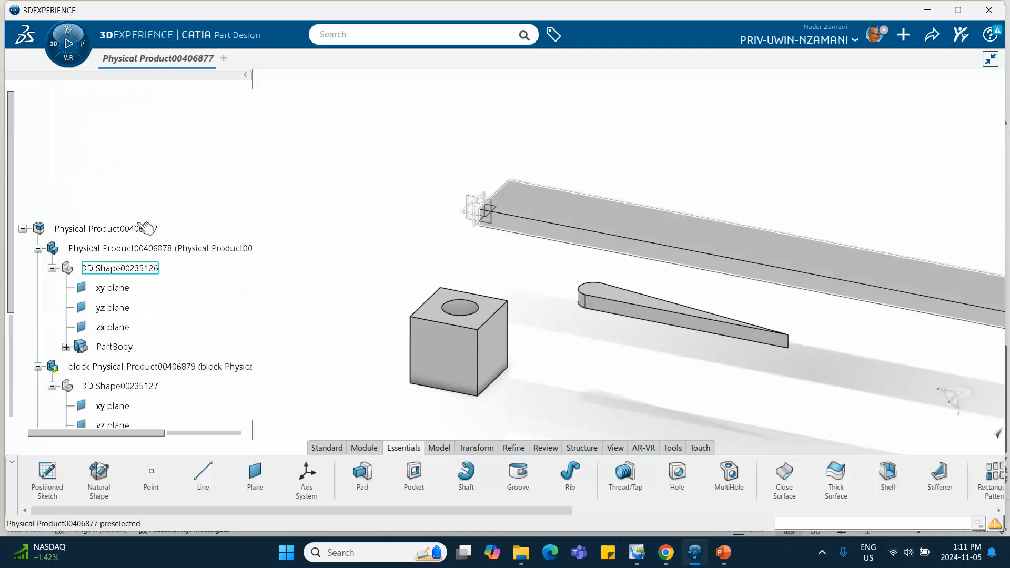
left_click(102, 229)
double_click(101, 230)
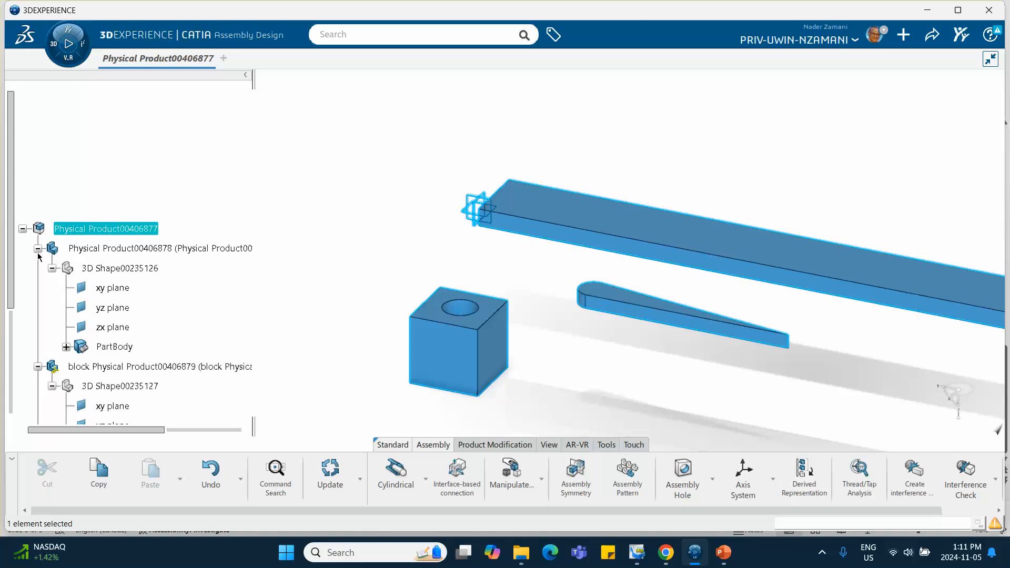
left_click(38, 248)
left_click(37, 268)
left_click(26, 288)
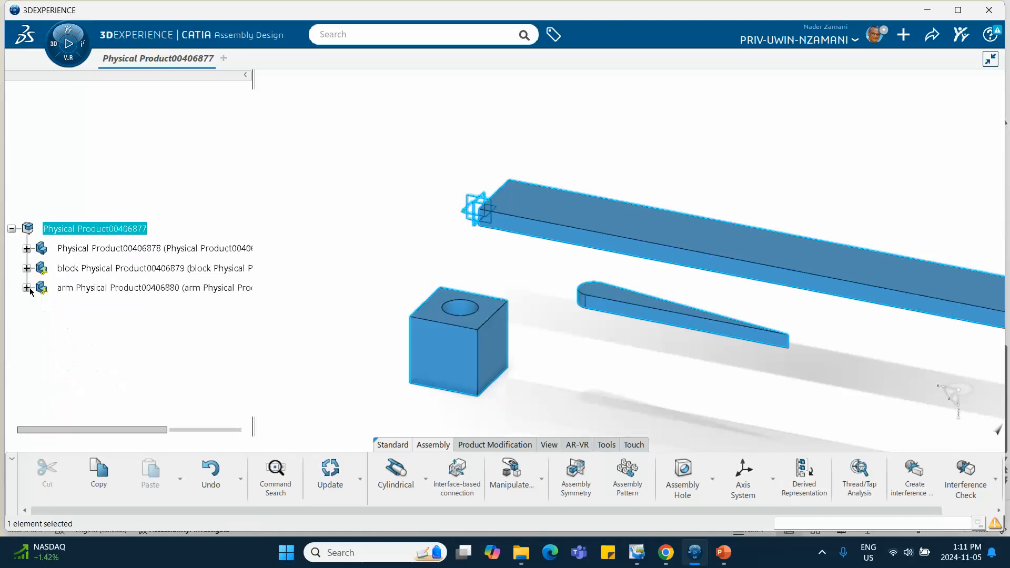
Fix the long bar in place with a Fix connection and expand Engineering Connections in the tree
middle_click_drag(318, 267, 325, 208)
left_click(318, 237)
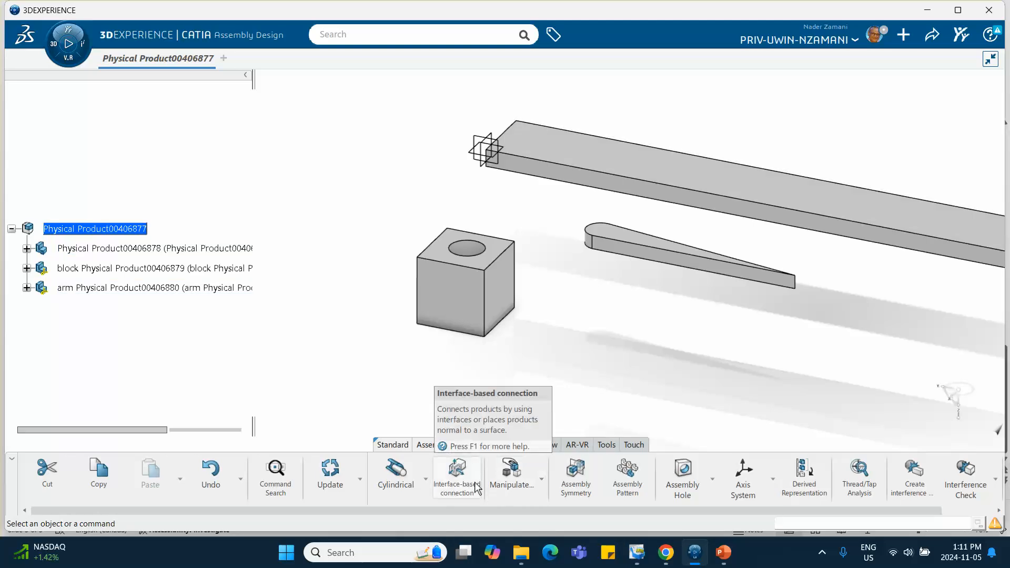
left_click(427, 480)
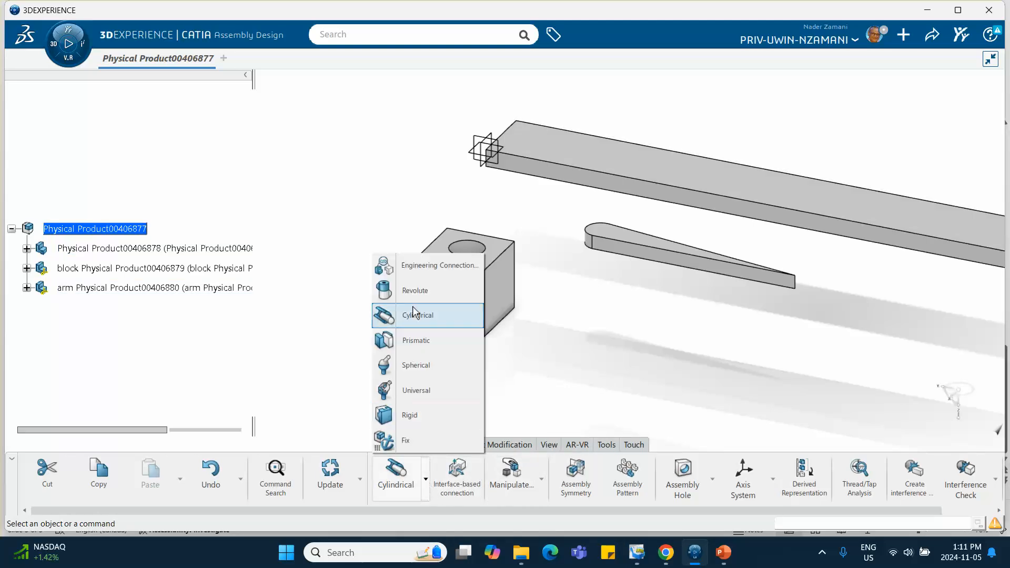
left_click(415, 440)
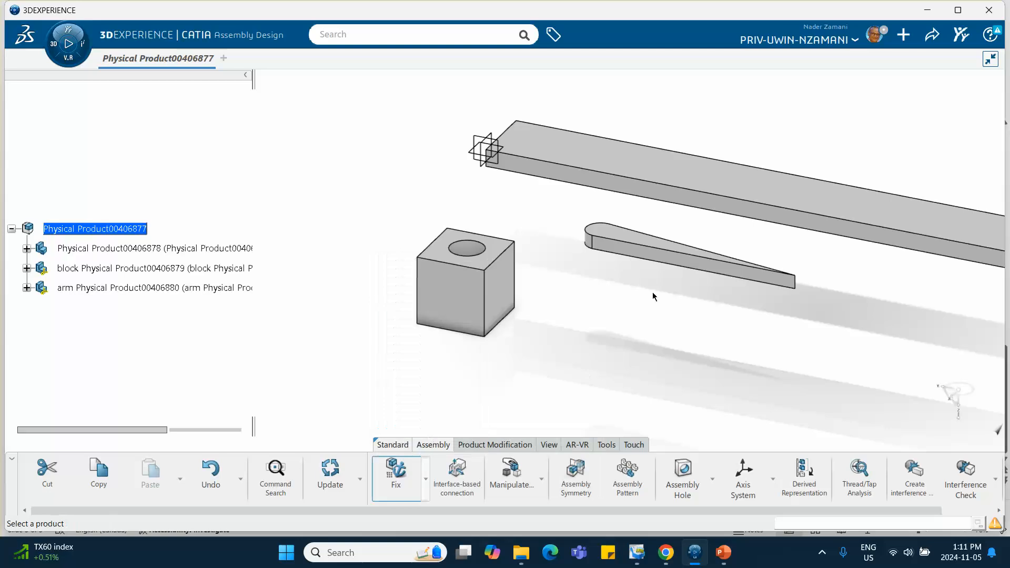
left_click(668, 177)
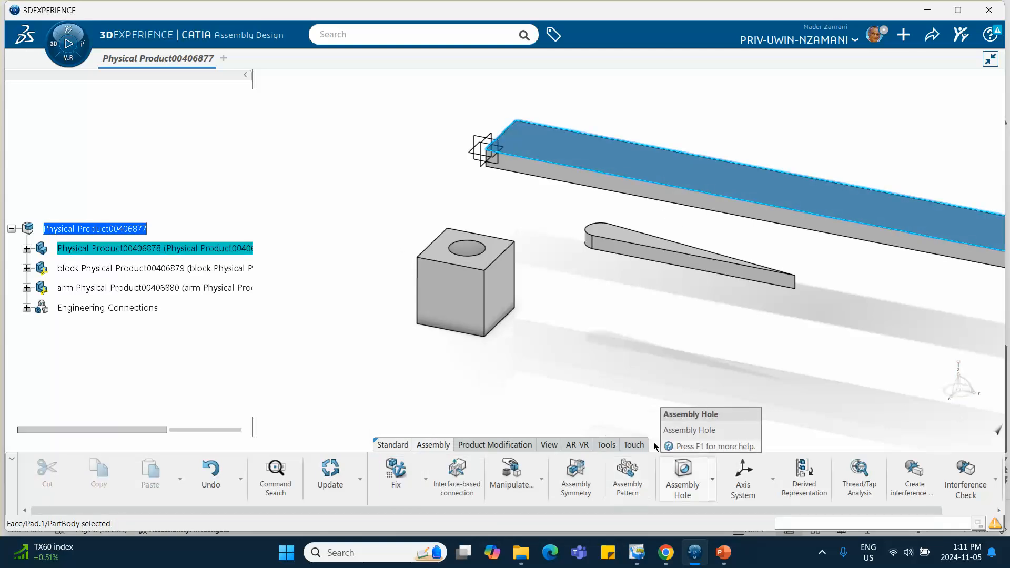
left_click(562, 358)
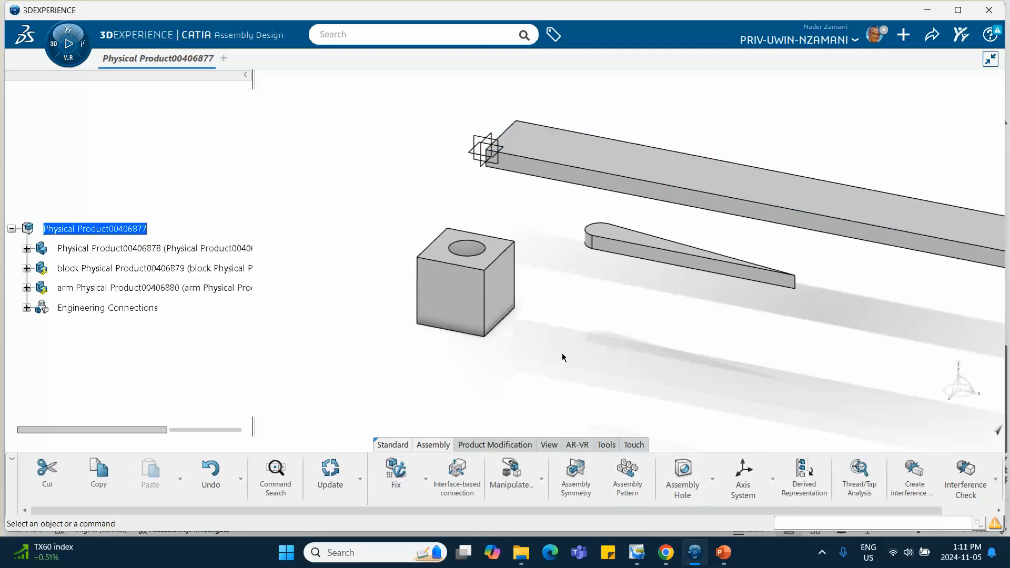
left_click(26, 308)
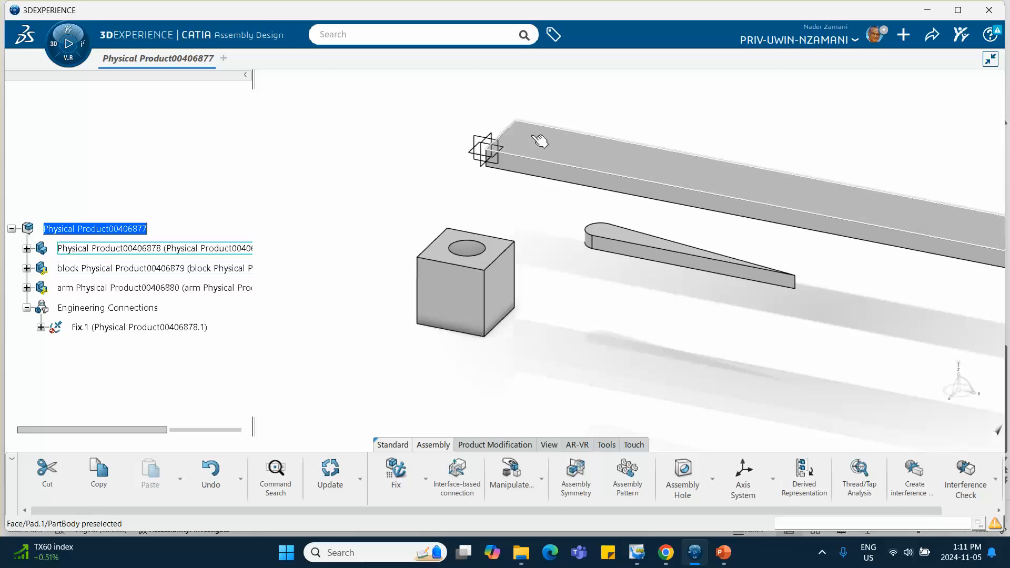
Snap the block's lower front corner to the matching upper corner at the end of the bar
left_click(543, 485)
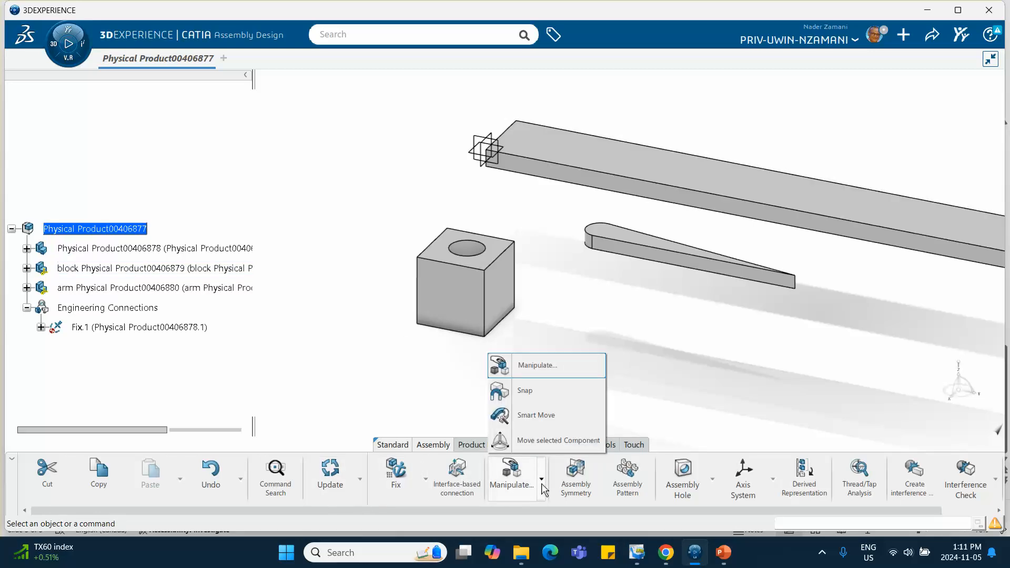
left_click(525, 396)
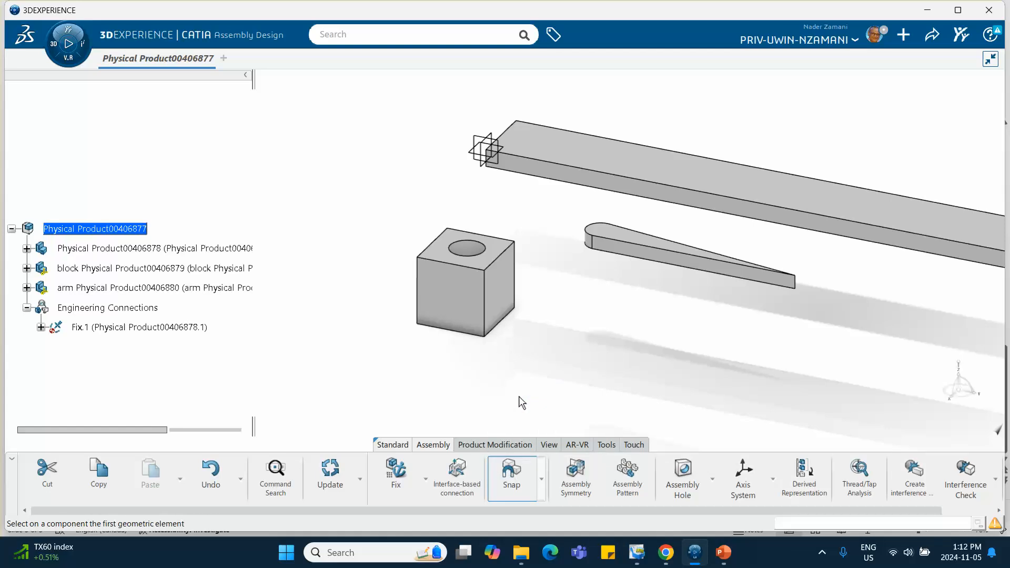
left_click(418, 325)
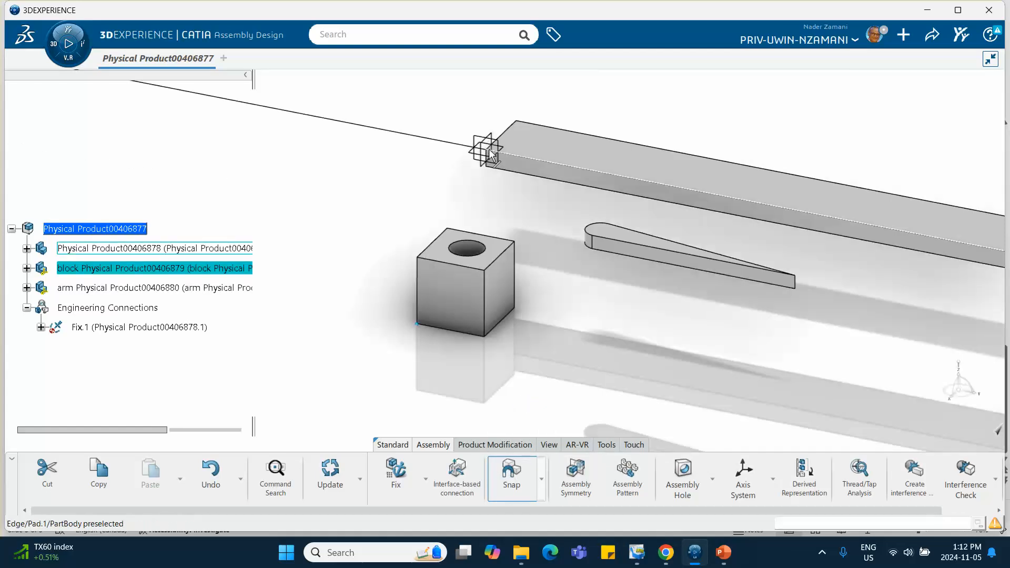
left_click(487, 154)
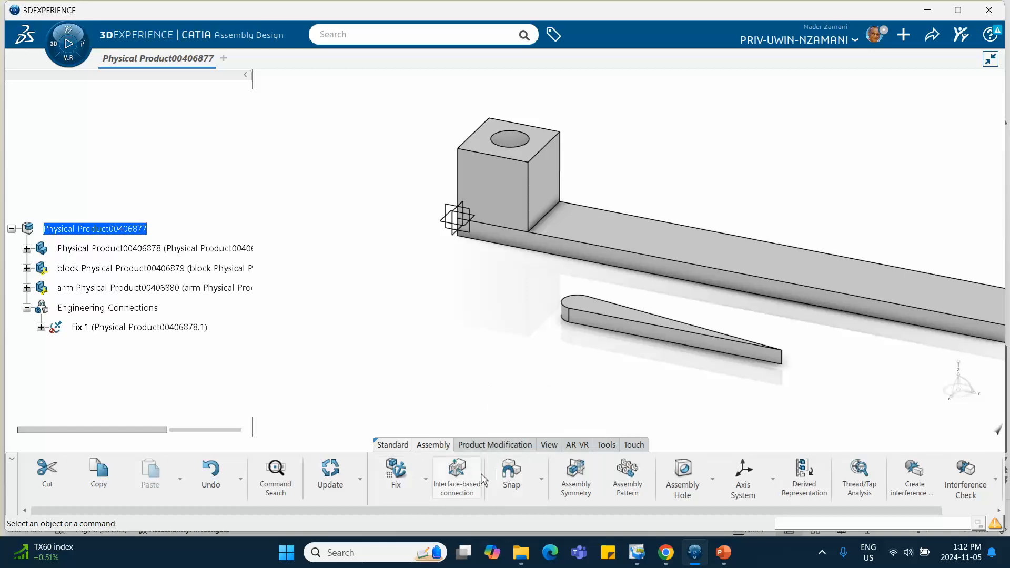
Snap the axis of the arm's rounded end to the axis of the block's hole
left_click(512, 477)
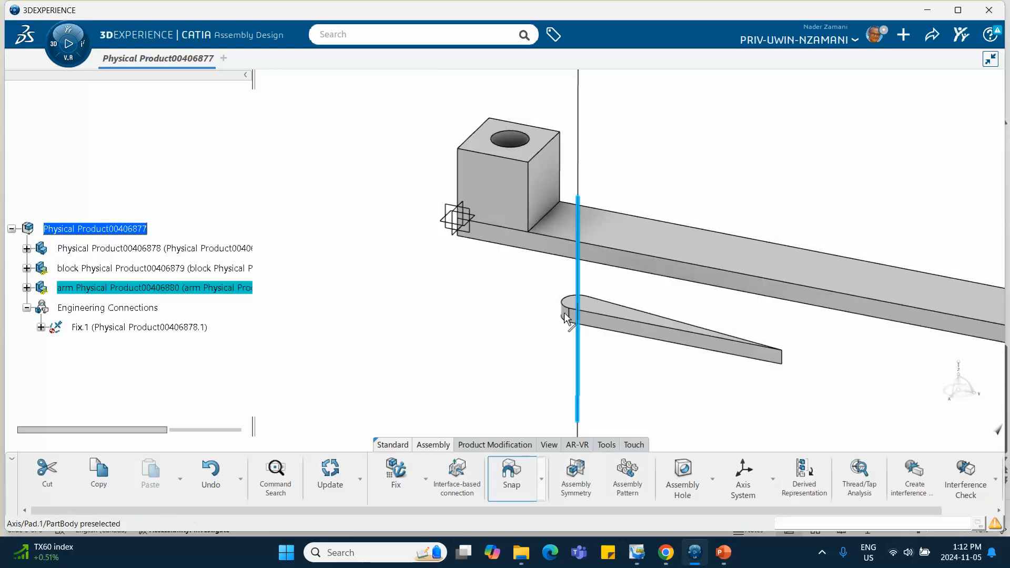
left_click(566, 317)
left_click(513, 143)
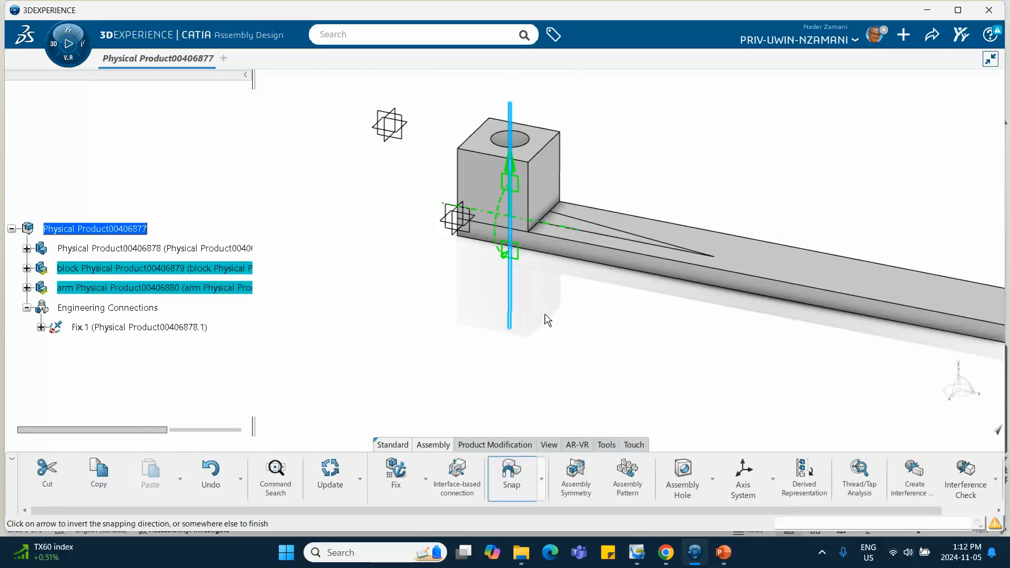
left_click(509, 172)
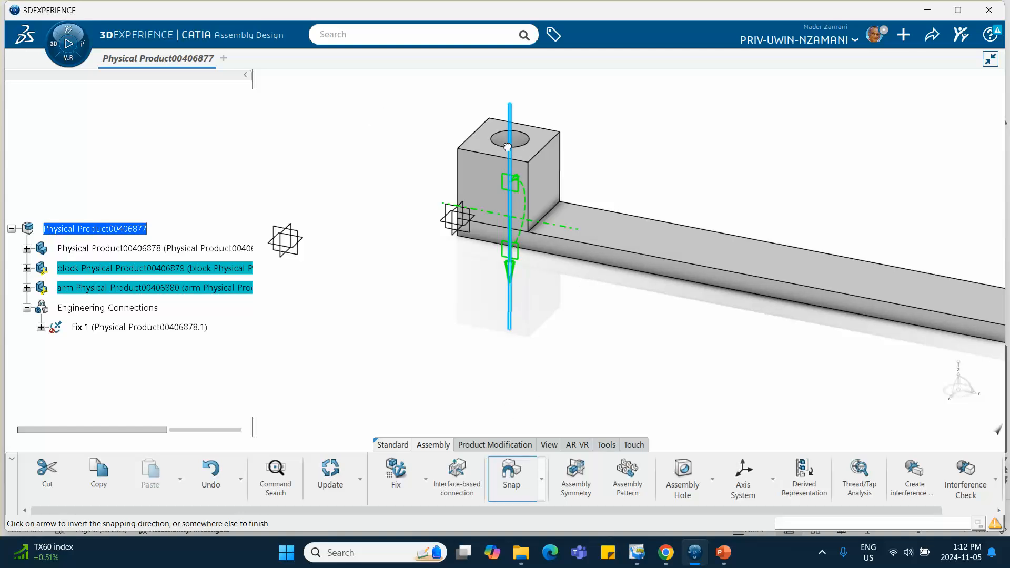
left_click(463, 392)
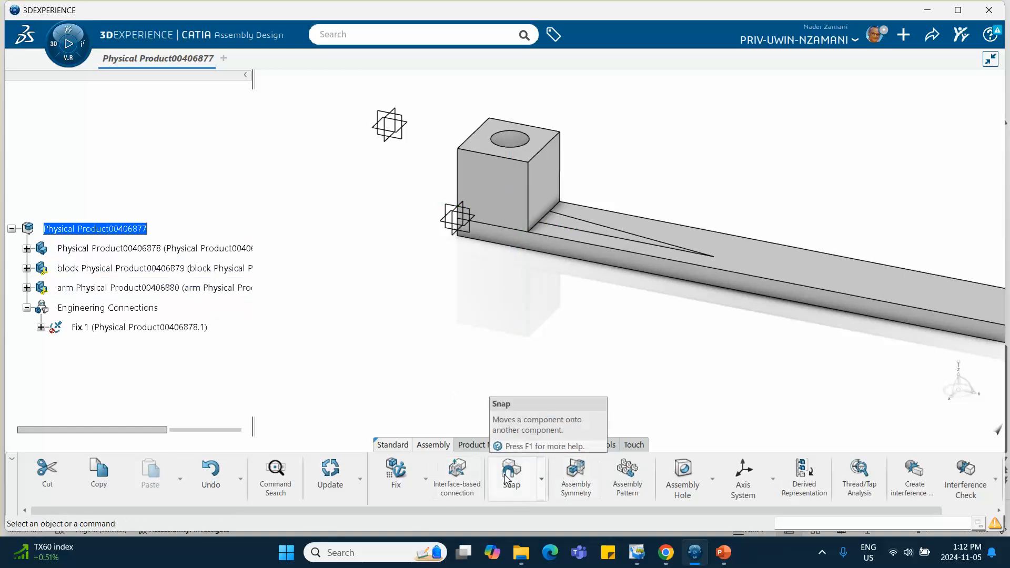
Use Manipulate to translate the arm upward along the z axis until it sits clear above the block
left_click(541, 480)
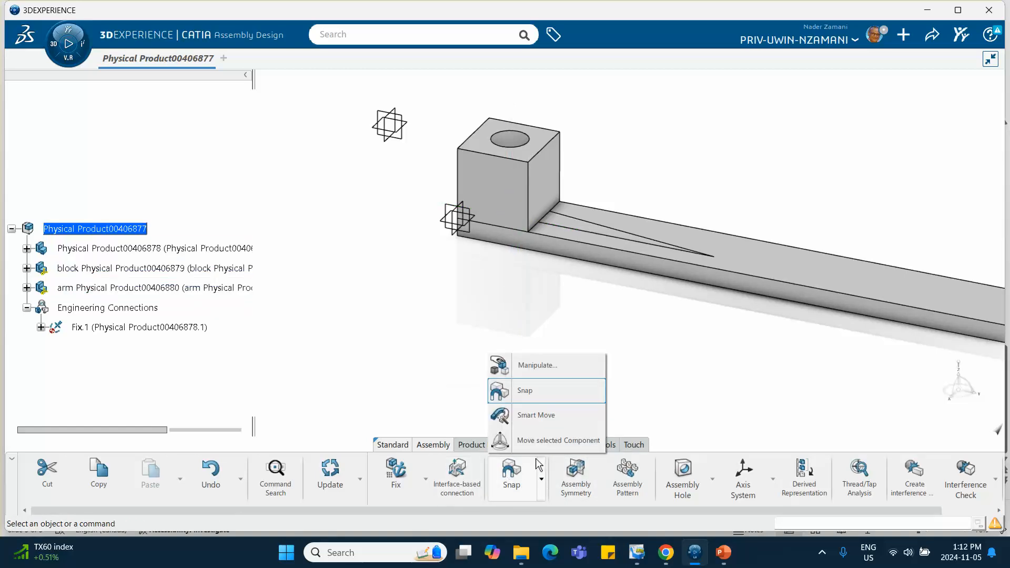
left_click(541, 478)
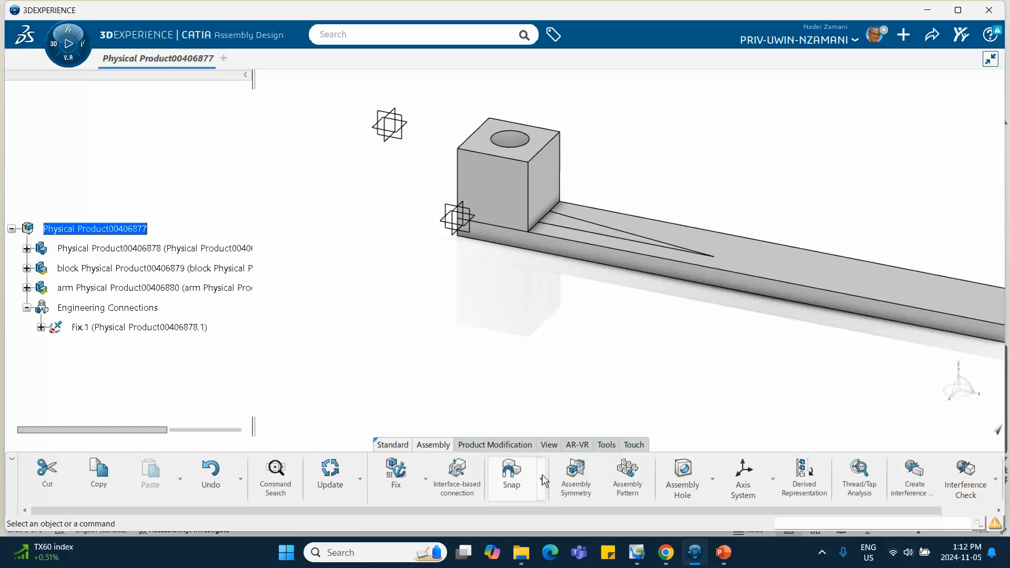
left_click(541, 476)
left_click(536, 365)
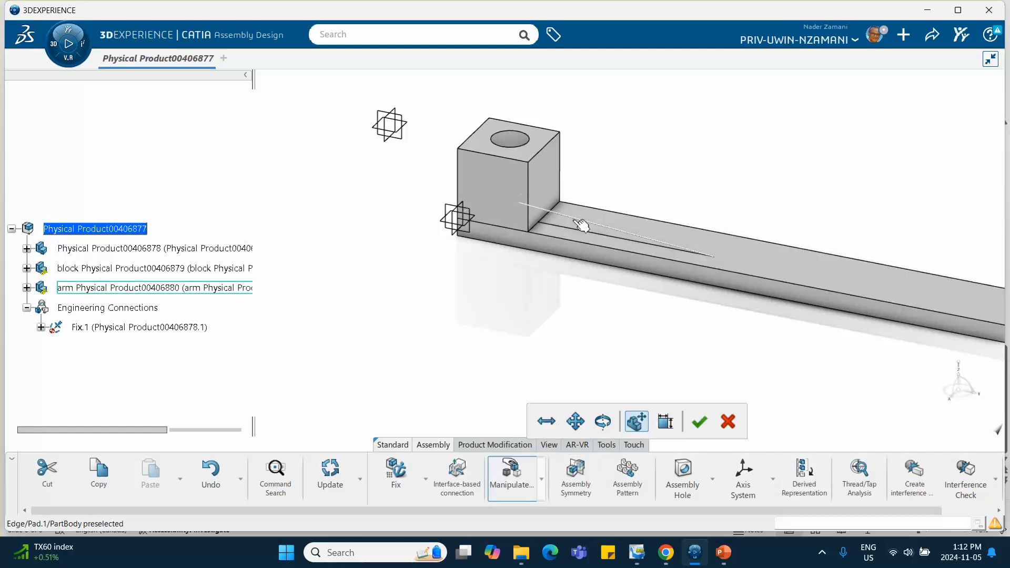
left_click(546, 421)
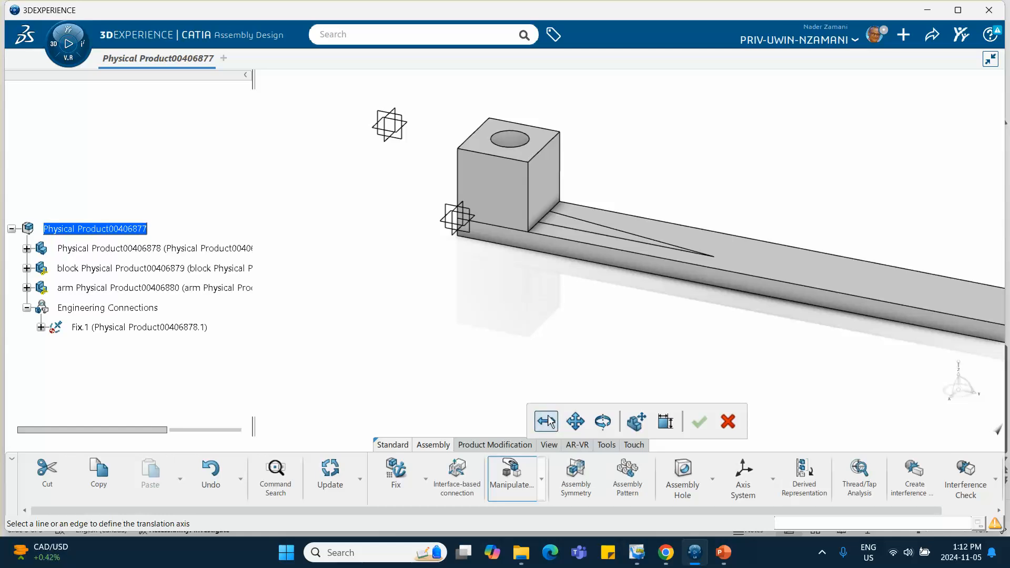
left_click(544, 360)
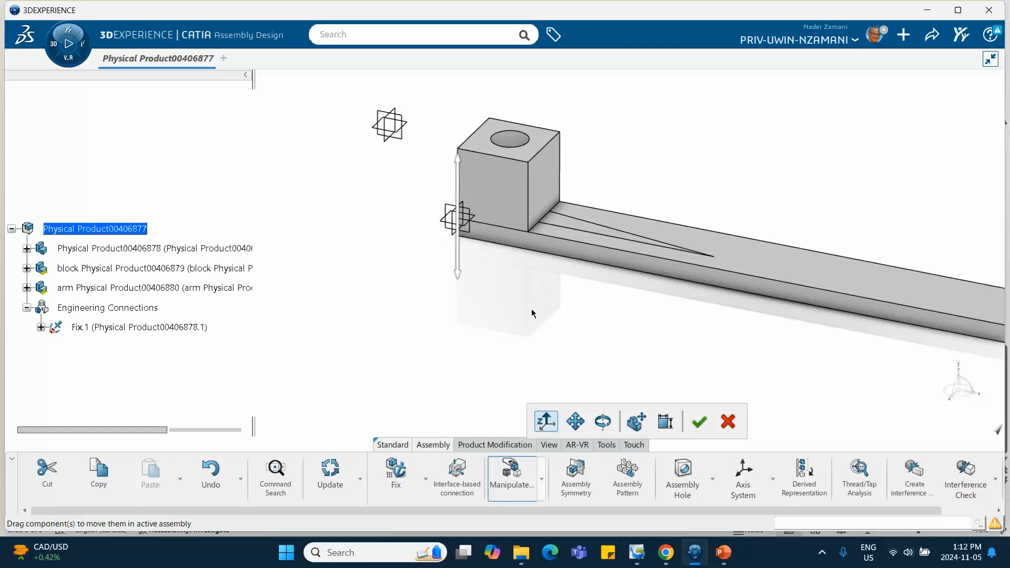
left_click_drag(559, 223, 564, 82)
left_click(699, 421)
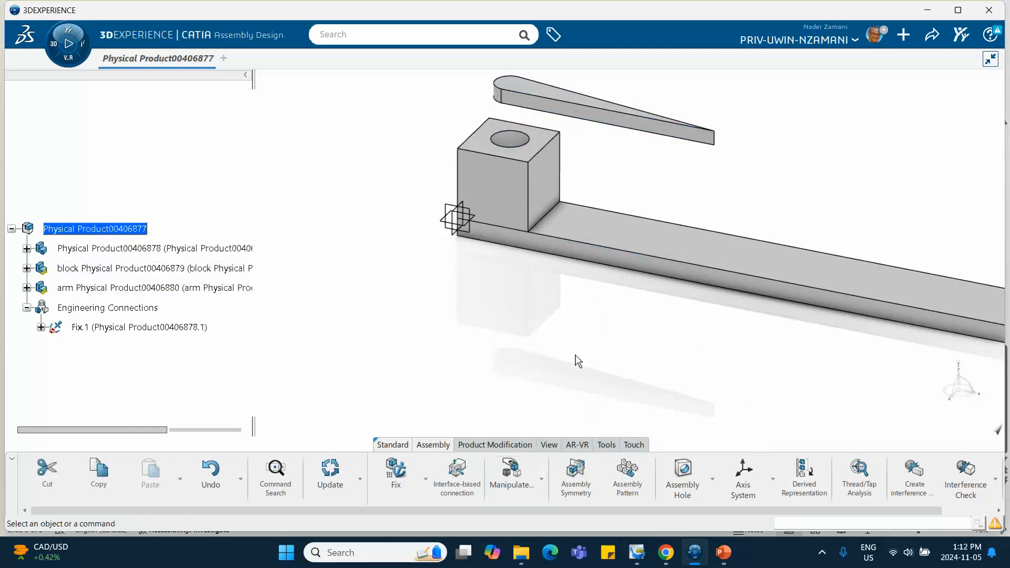
Start a Prismatic connection with edge coincidence between the bar's upper front edge and block's lower front edge, and coincidence between their front faces
middle_click_drag(452, 369, 538, 380)
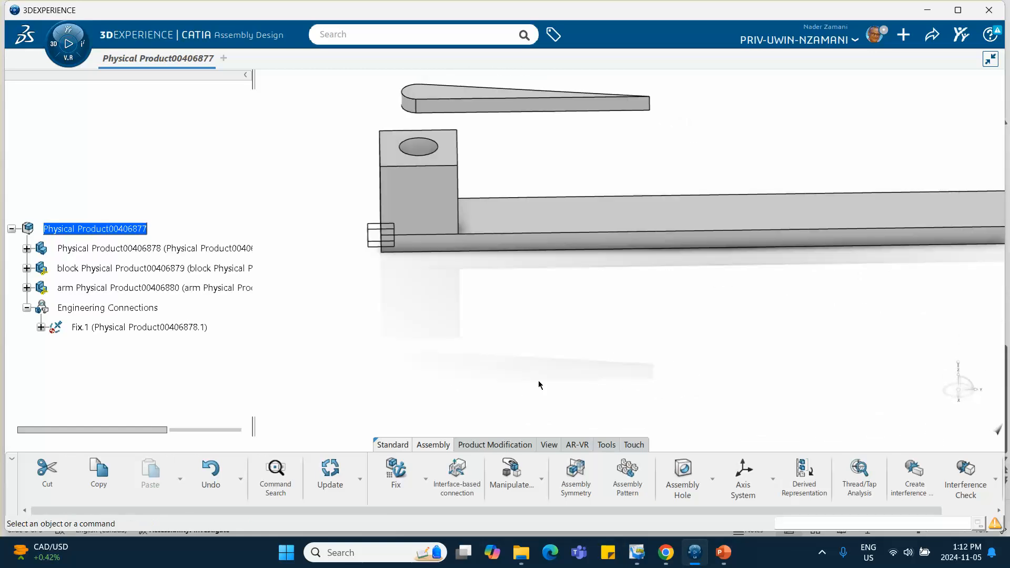
middle_click_drag(417, 389, 471, 386)
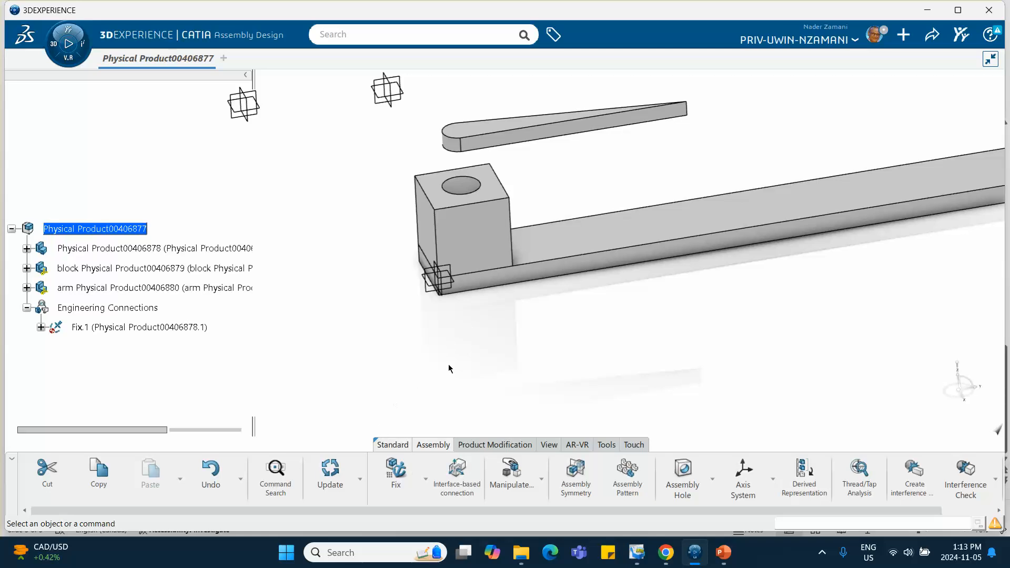
left_click(426, 478)
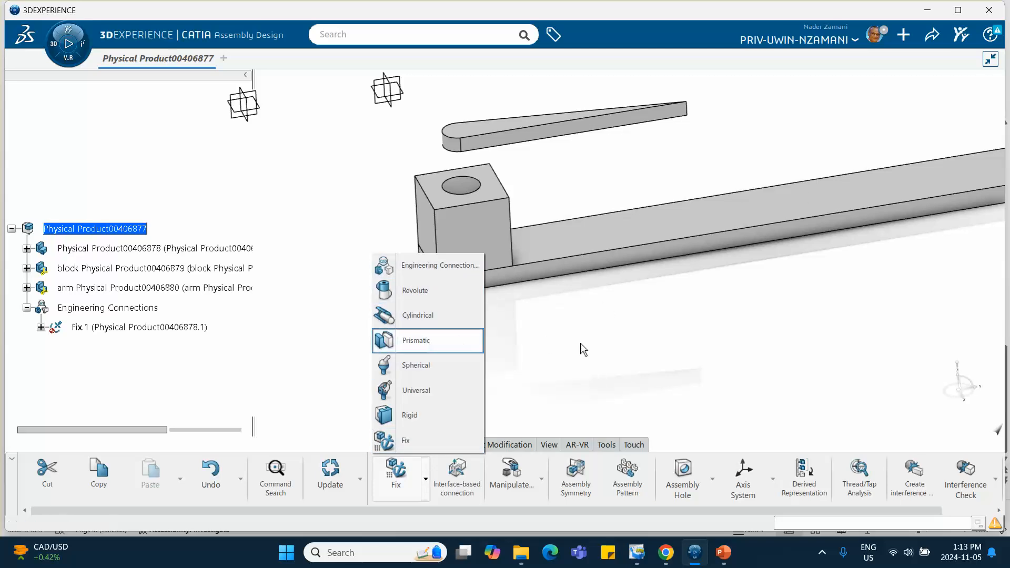
left_click(667, 318)
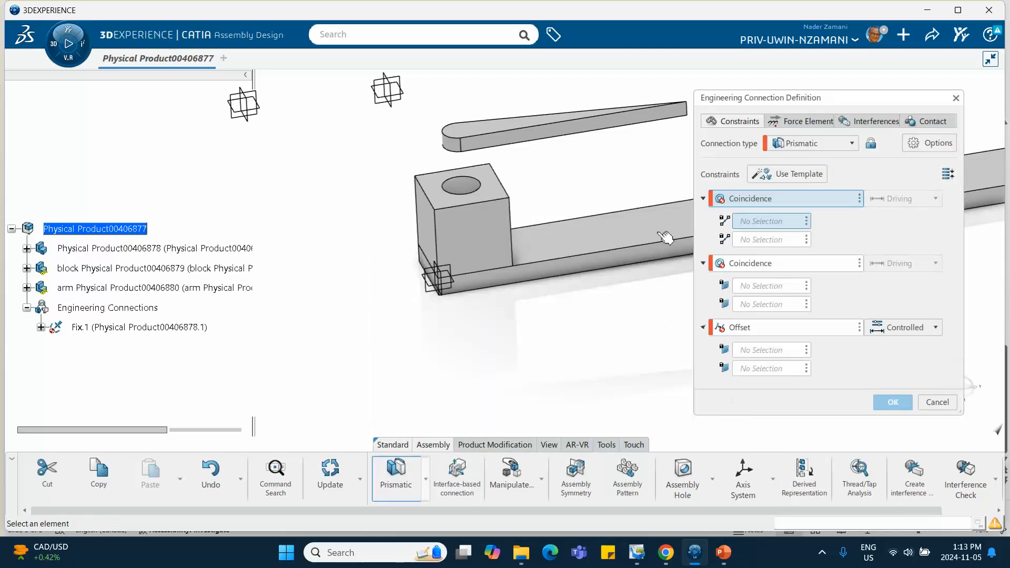
left_click(648, 244)
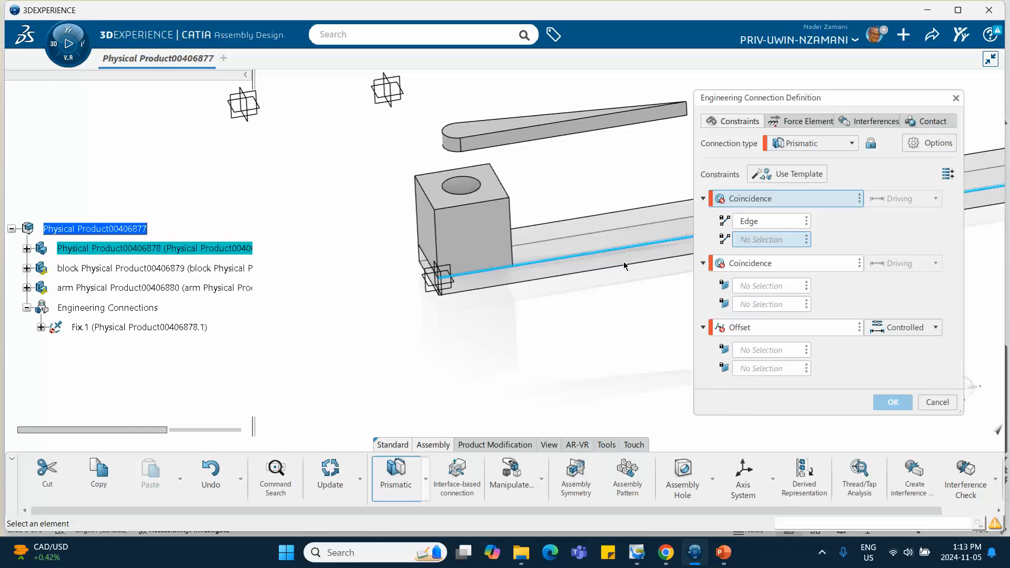
left_click(488, 271)
left_click(493, 239)
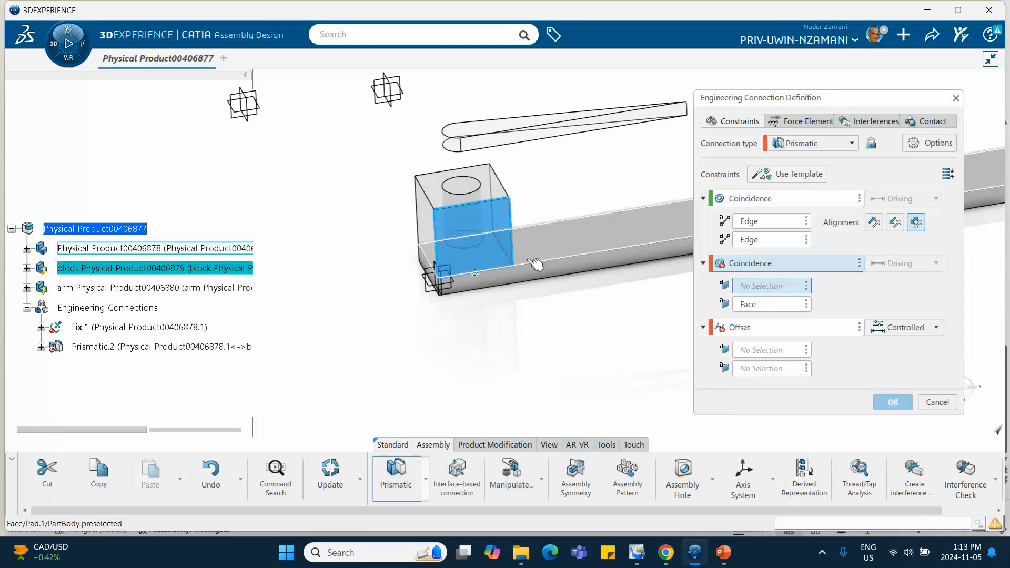
left_click(552, 274)
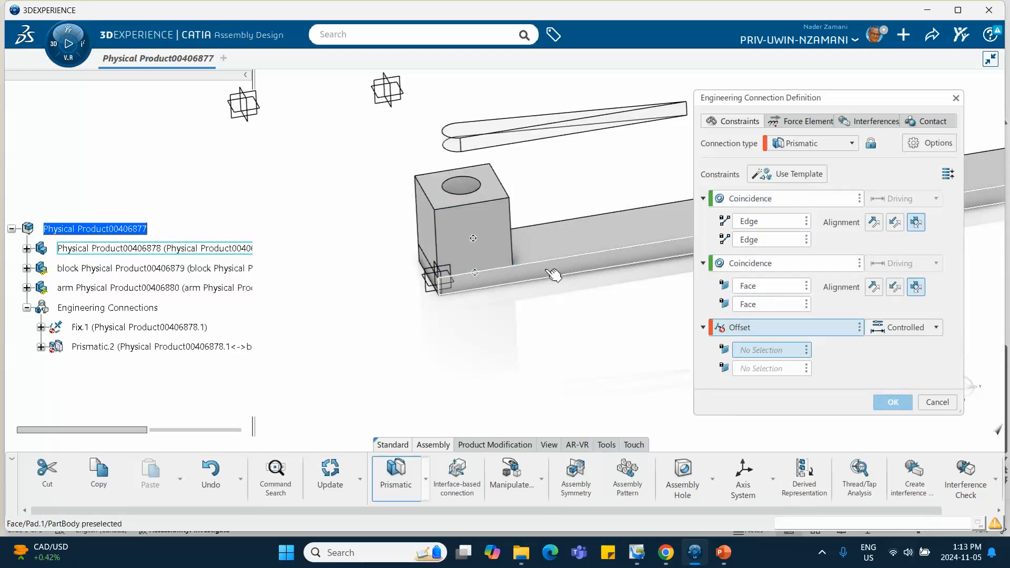
Define the controlled offset between the end faces of the block and the bar and complete the Prismatic connection without an interference specification
middle_click_drag(539, 352, 621, 357)
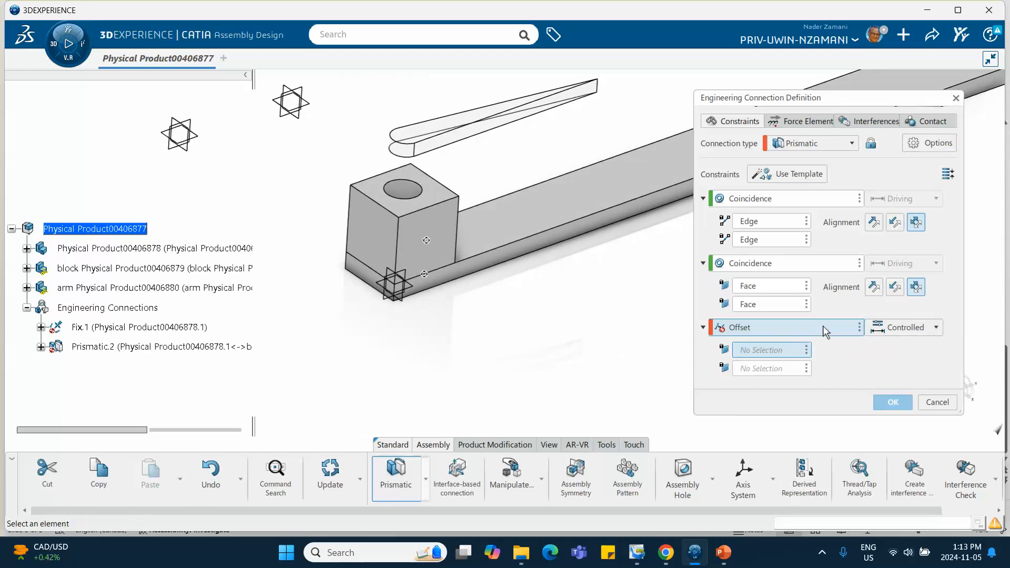
left_click(371, 228)
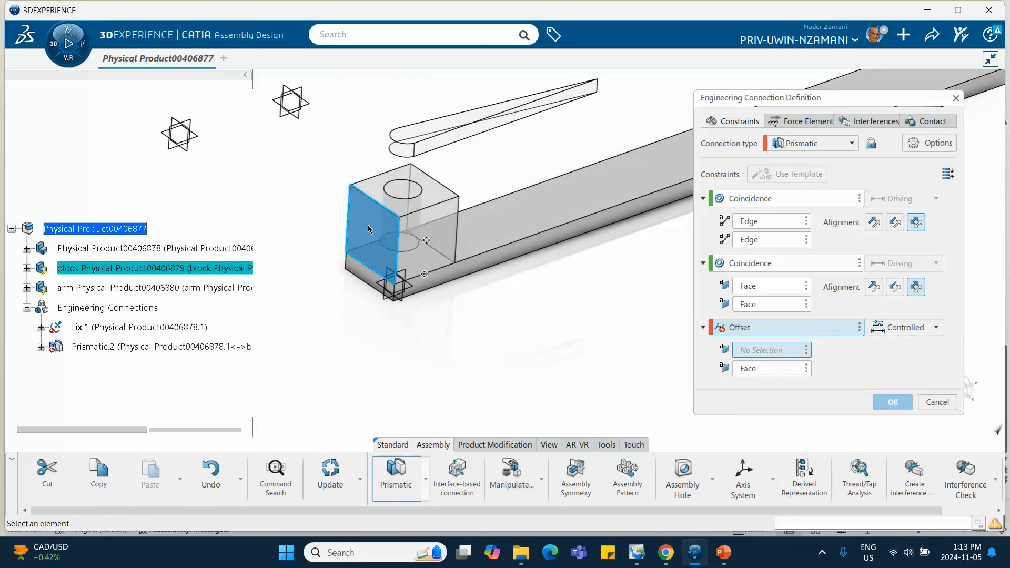
left_click(362, 274)
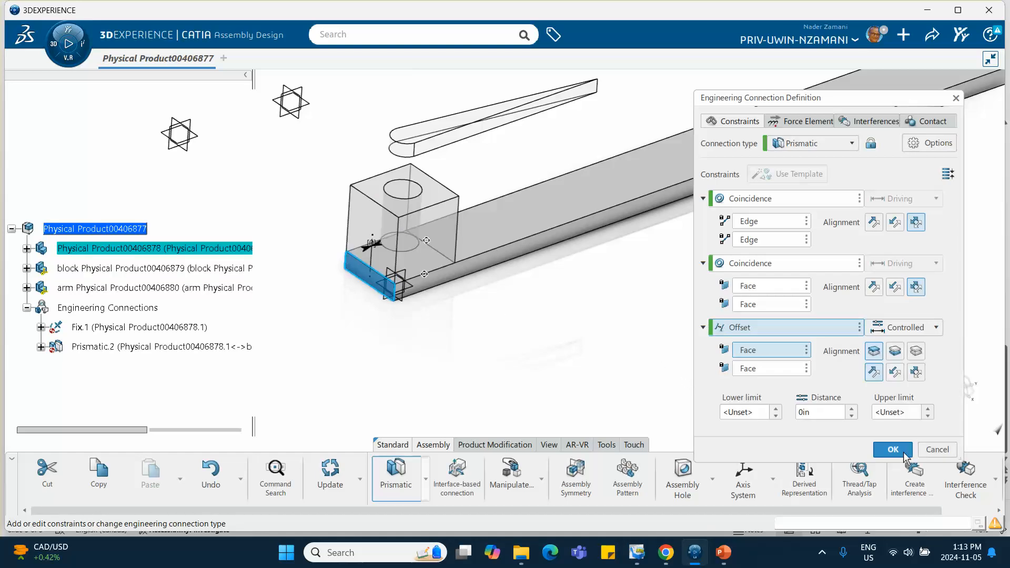
left_click(893, 449)
left_click(531, 324)
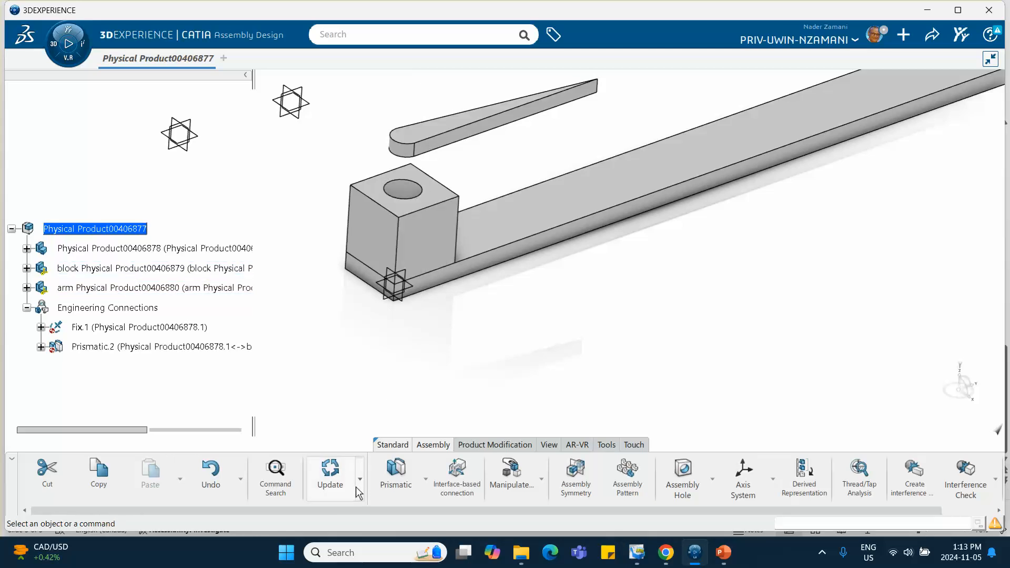
Start a Revolute connection with two coincidences and a plane-to-plane angle, aligning the arm's rounded-end axis with the block's hole axis
left_click(425, 487)
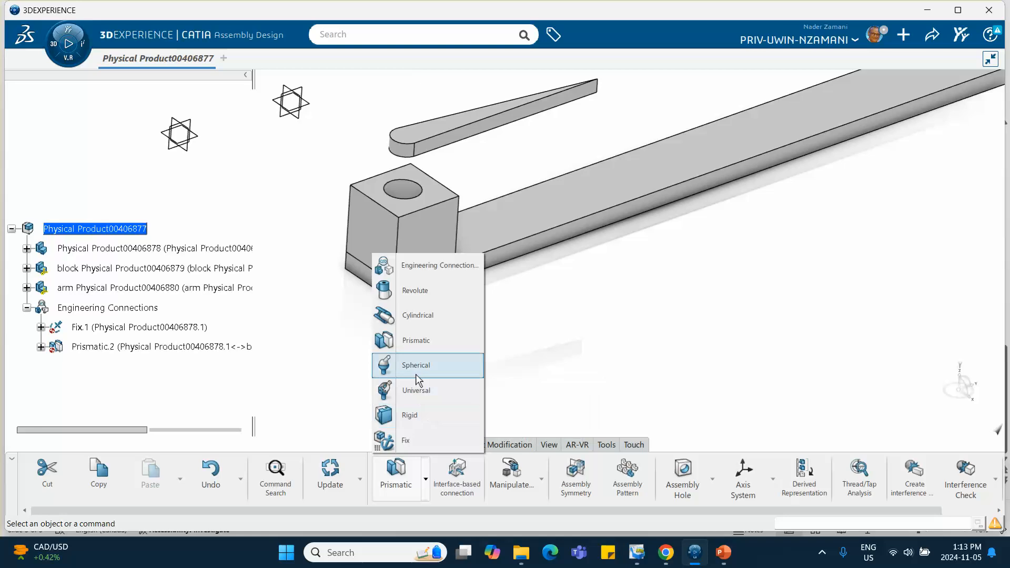
left_click(415, 291)
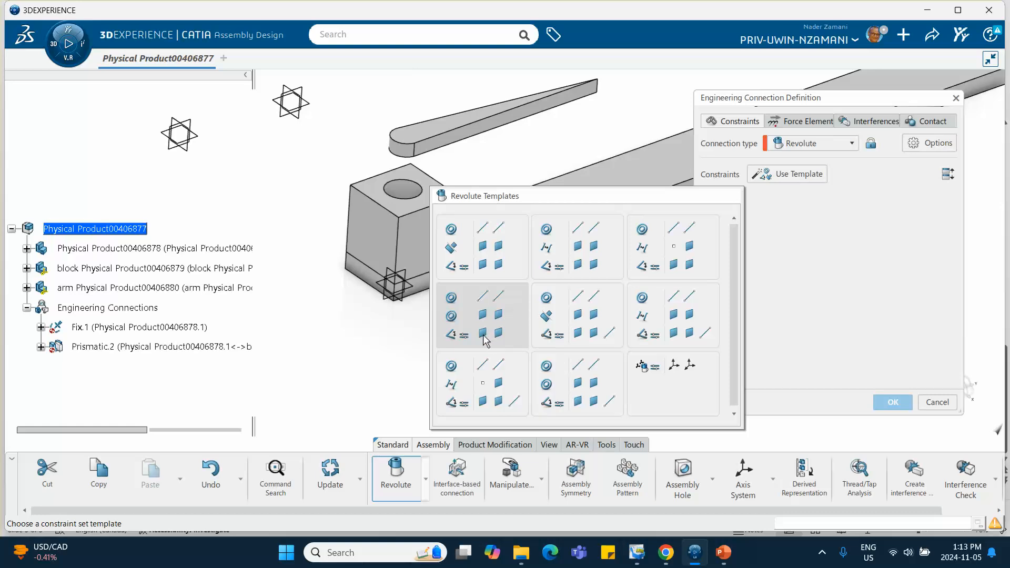
left_click(488, 319)
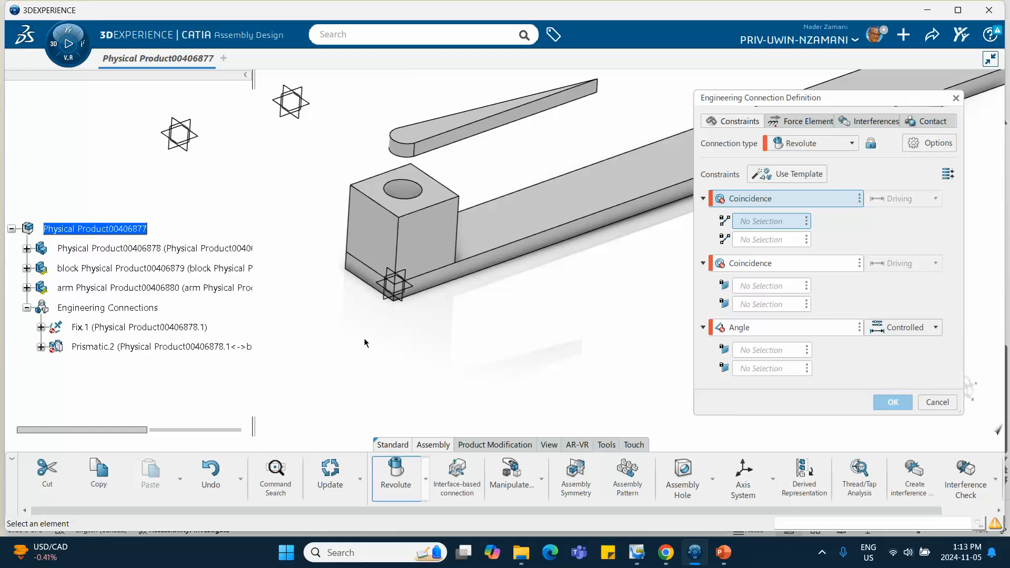
left_click(405, 160)
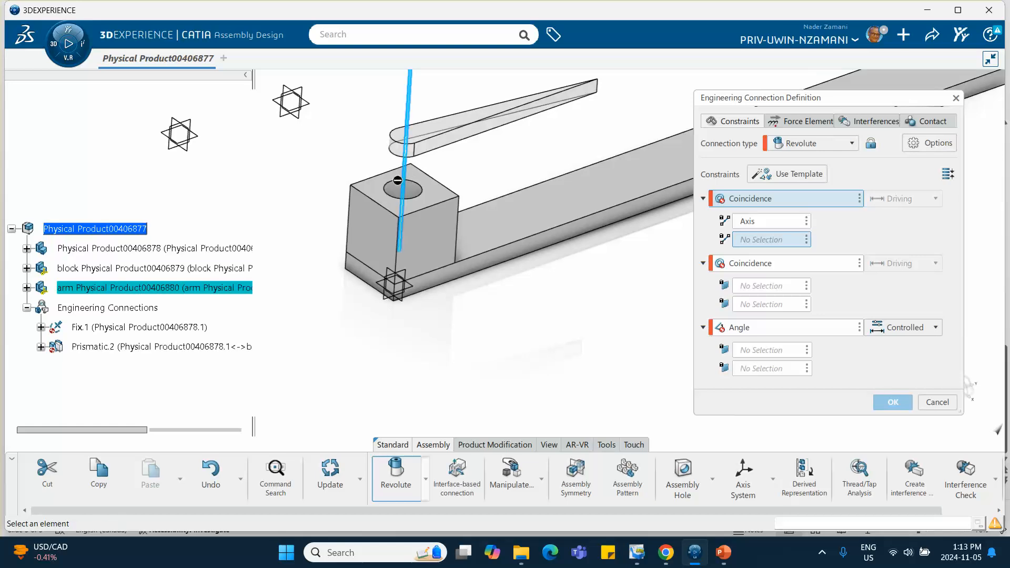
left_click(404, 194)
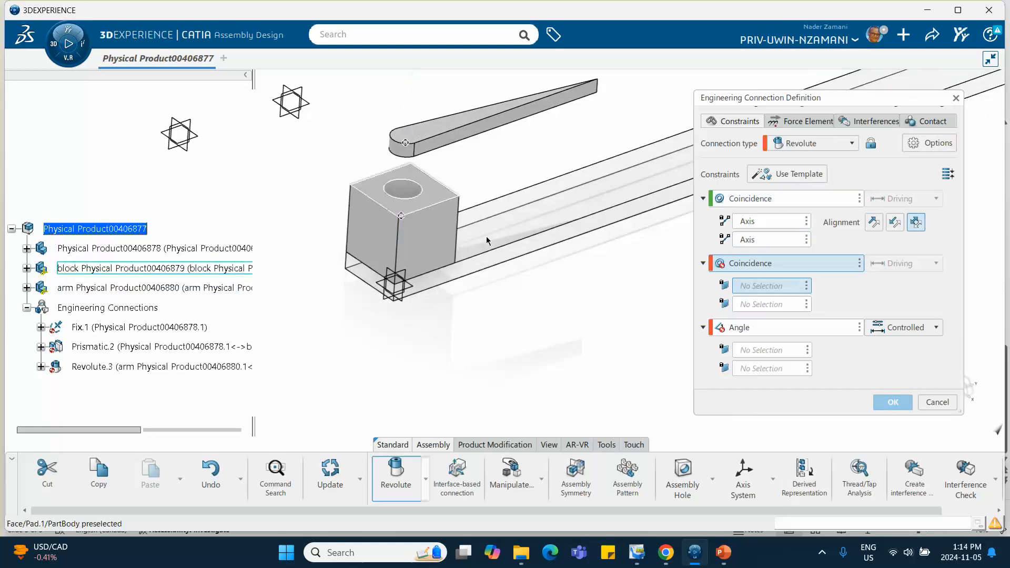
Make the arm's underside coincident with the block's top face in the Revolute connection
middle_click_drag(609, 310, 469, 108)
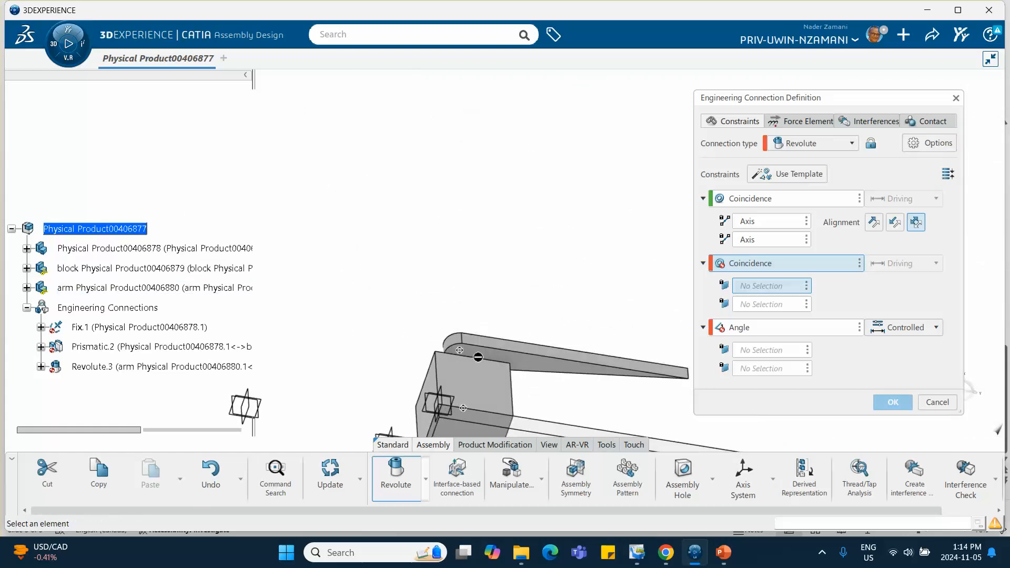
left_click(493, 360)
middle_click_drag(492, 261, 496, 230)
left_click(475, 200)
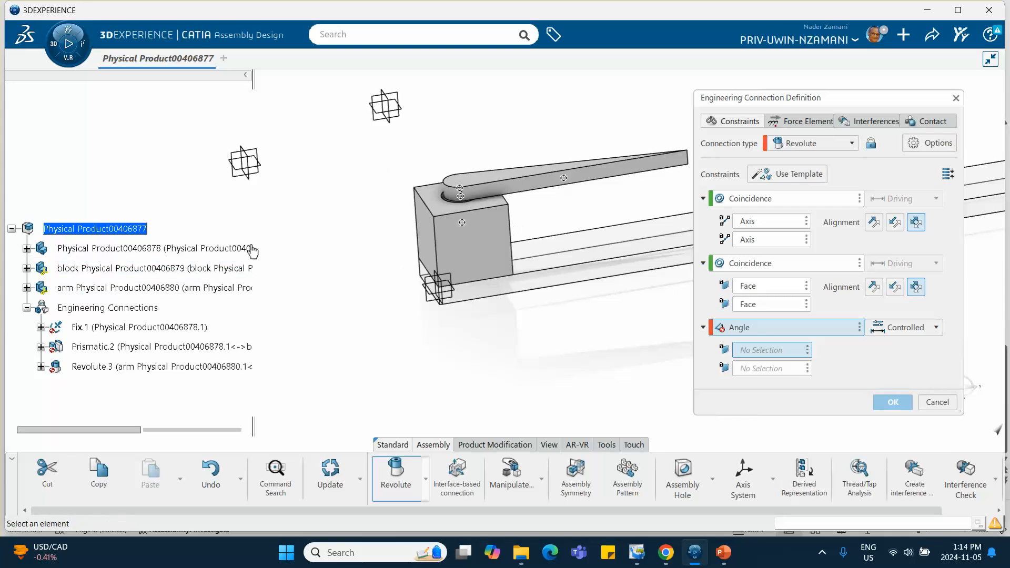
Define the Revolute connection's controlled angle between the yz plane of the block and the yz plane of the arm
left_click(26, 268)
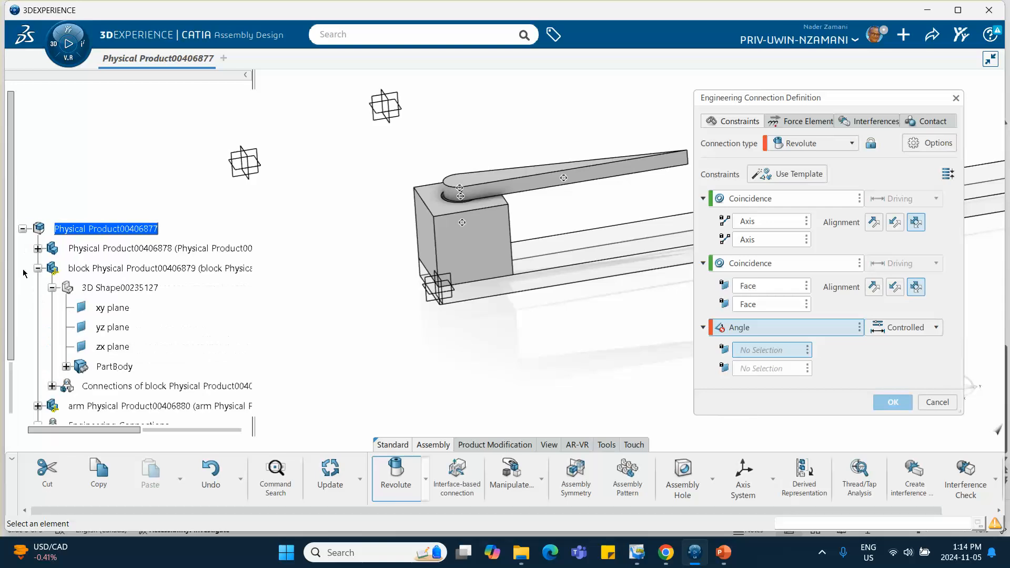
scroll(53, 335, "down", 3)
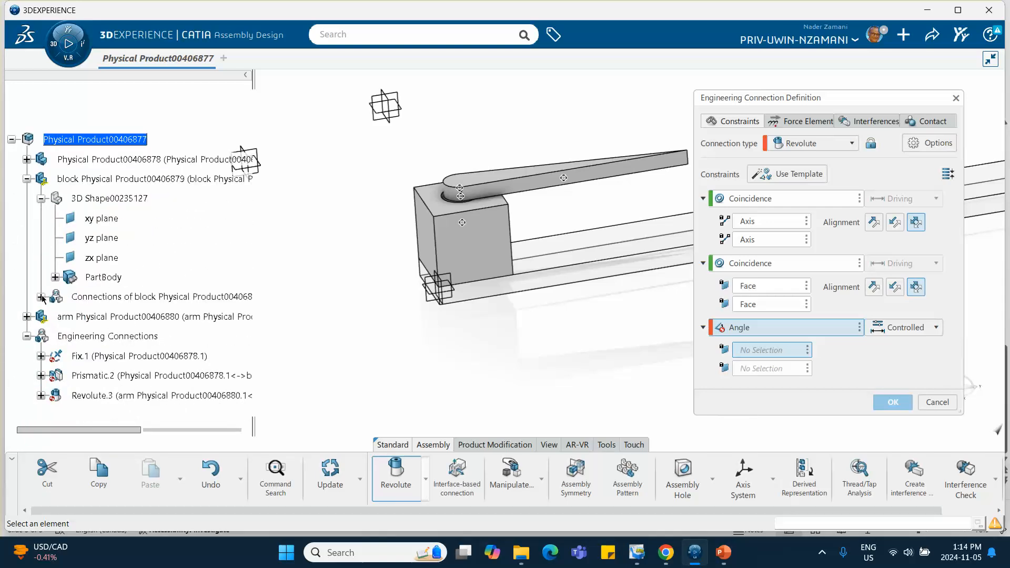
left_click(26, 316)
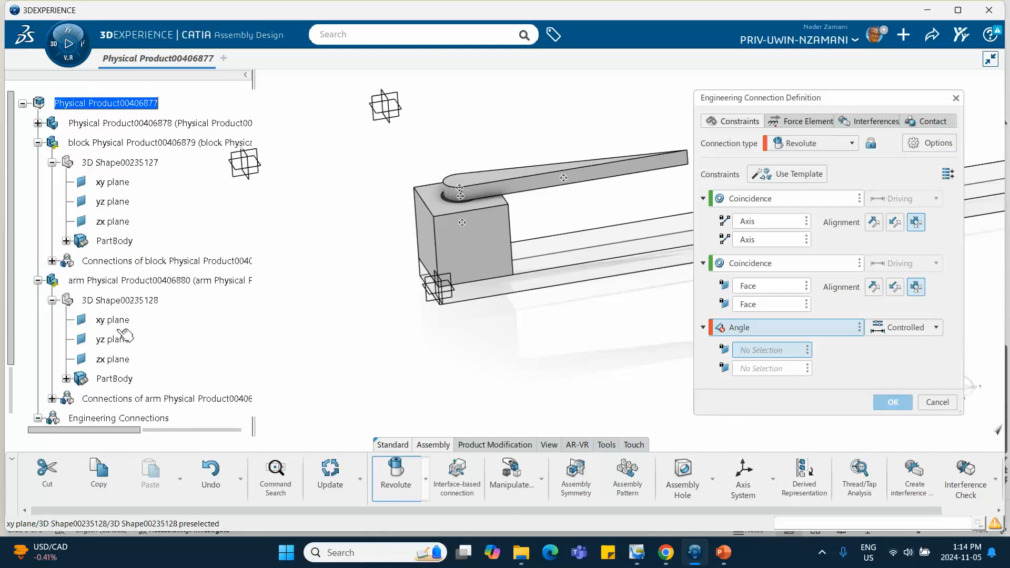
left_click(115, 202)
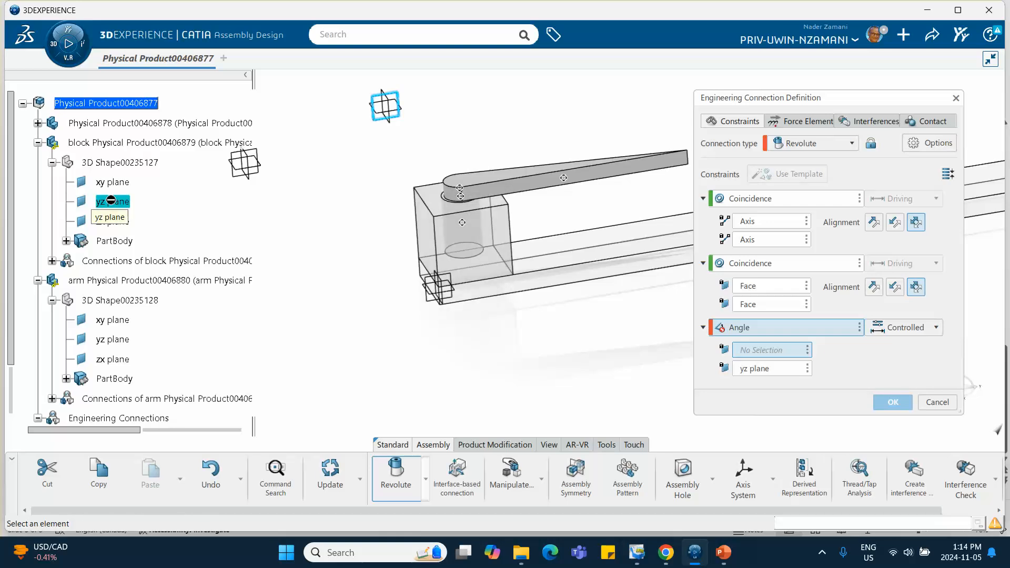
left_click(124, 340)
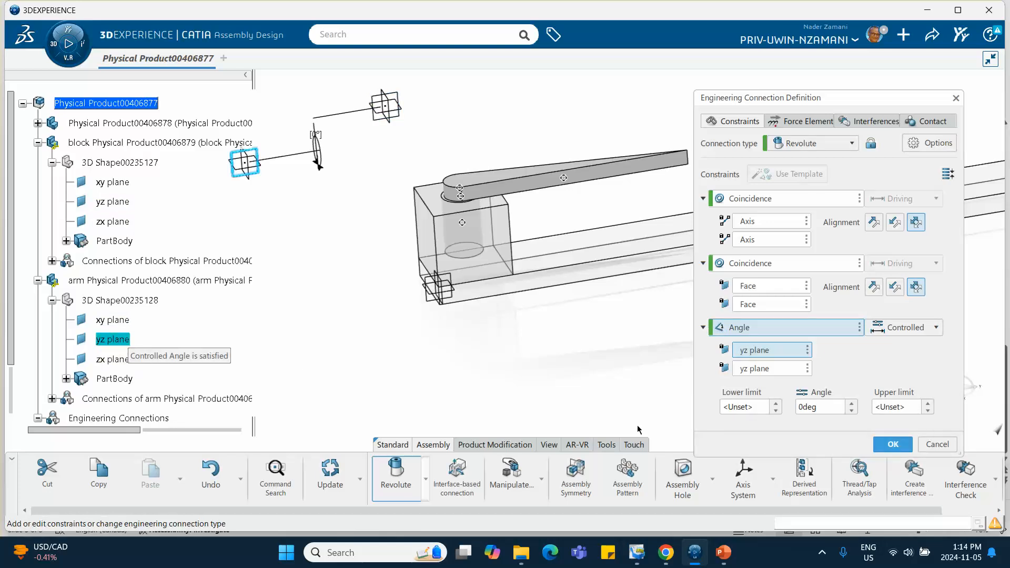
Set the controlled angle to 40 deg and complete the Revolute connection without making check contact a specification
left_click(813, 410)
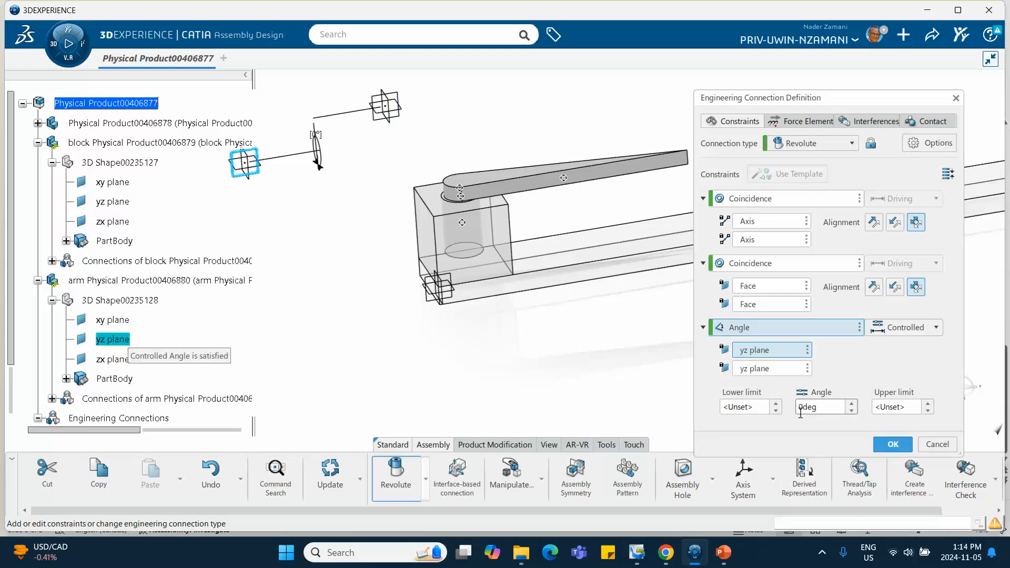
left_click(851, 403)
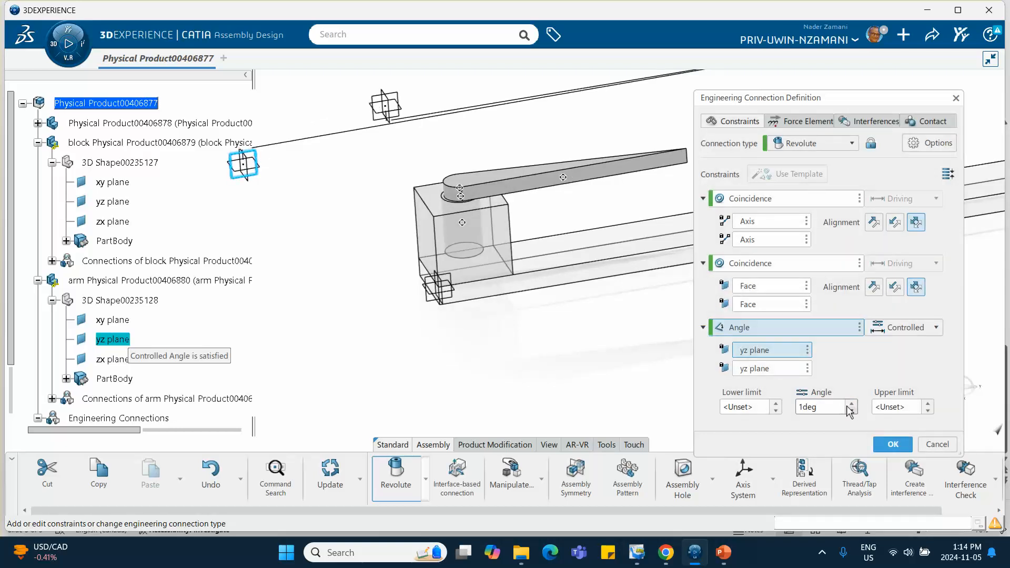
double_click(812, 406)
type("40")
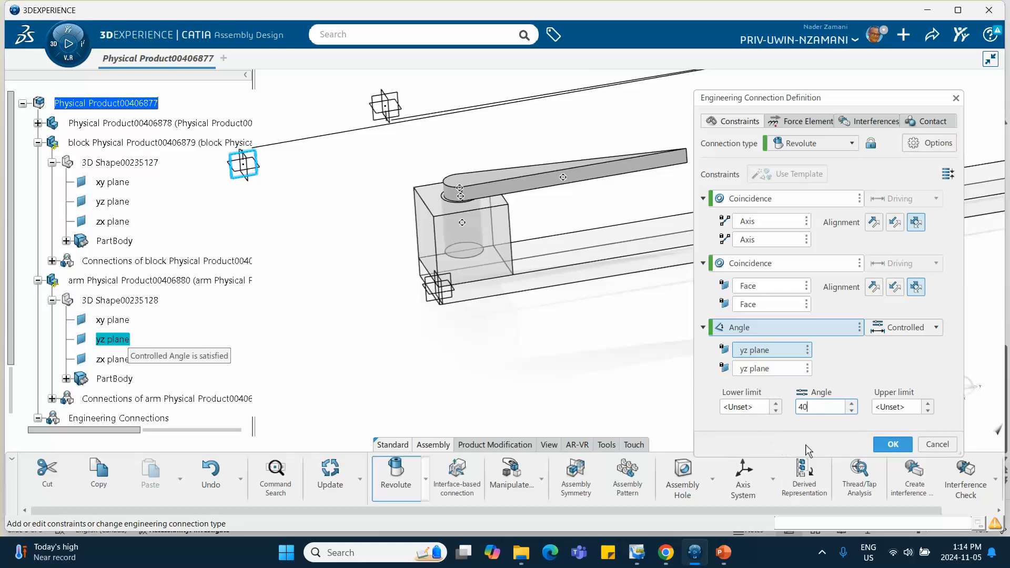
key("Return")
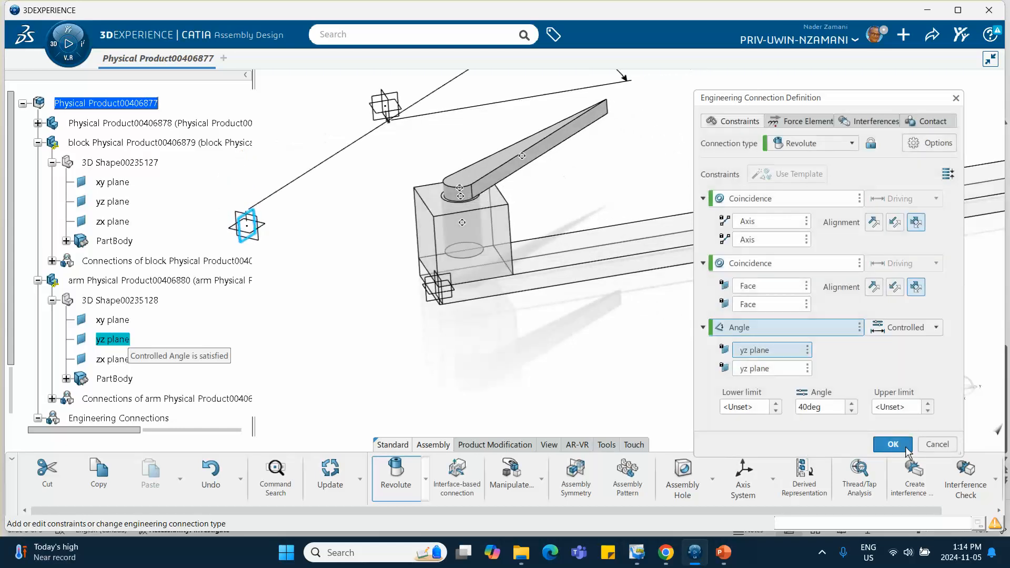
left_click(892, 445)
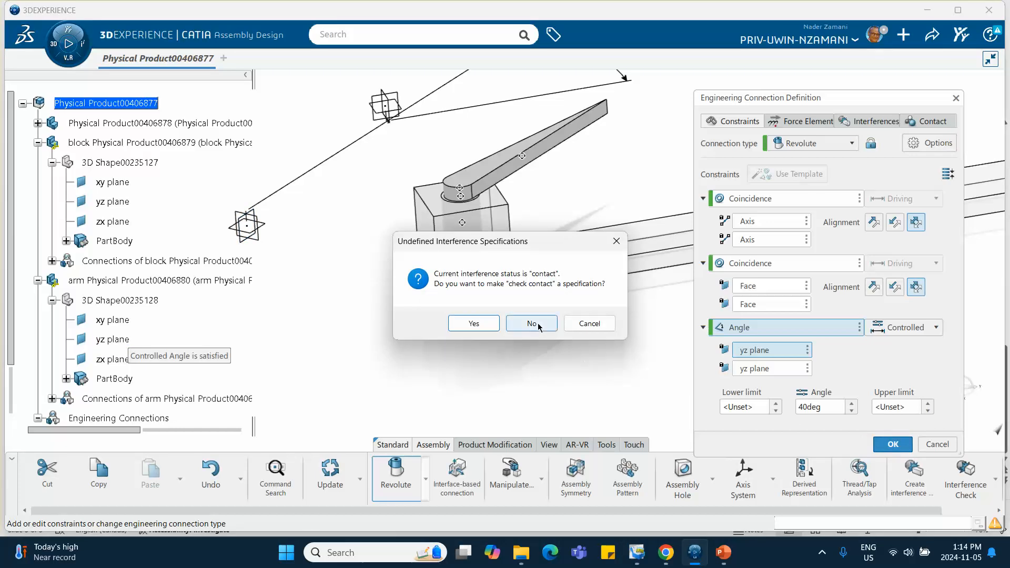
left_click(542, 323)
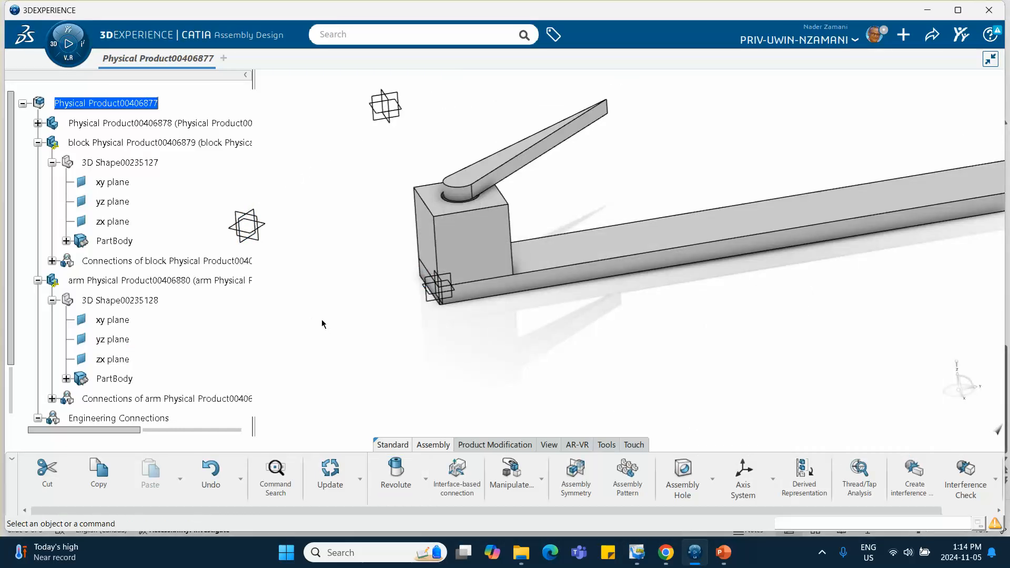
Update the assembly so that all three engineering connections are resolved
scroll(162, 271, "down", 5)
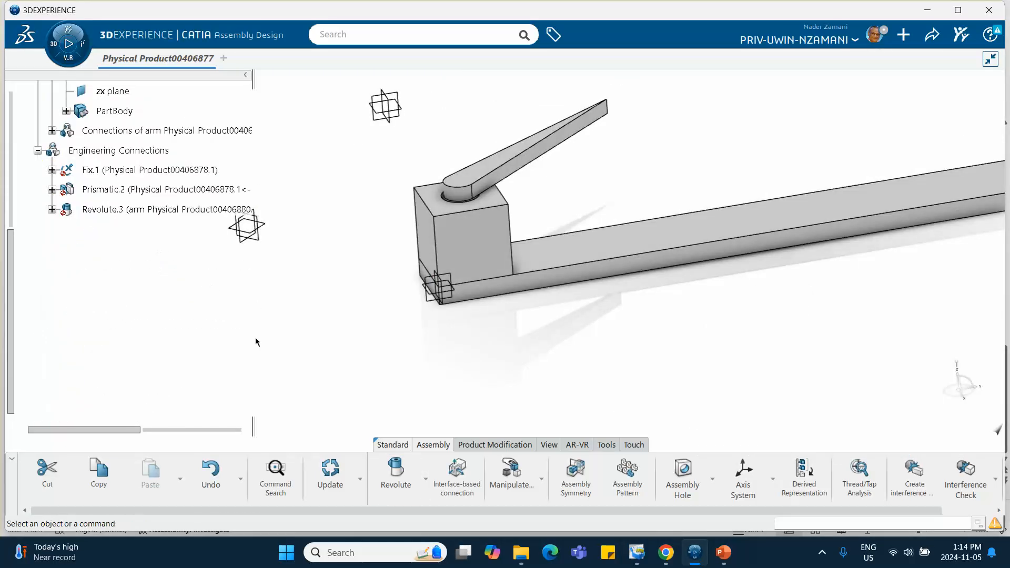
left_click(329, 470)
middle_click_drag(459, 363, 304, 310)
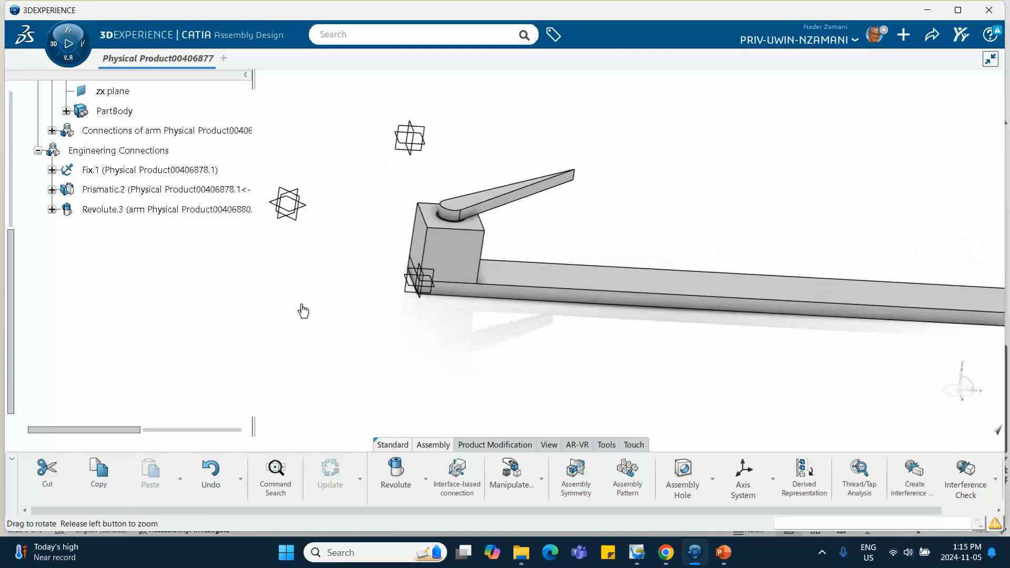
middle_click_drag(536, 372, 424, 307)
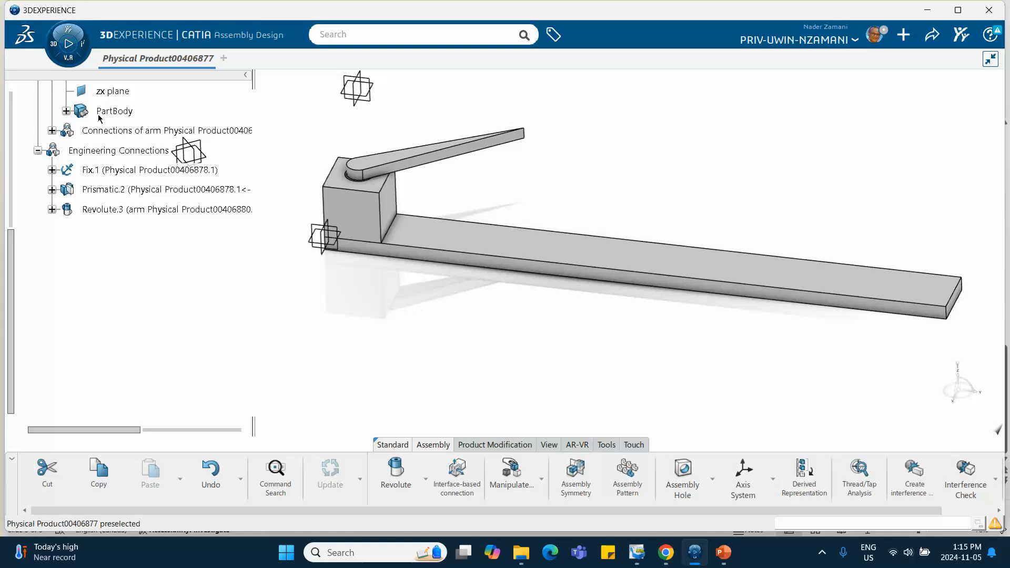
Switch to the Mechanical Systems Design app and show its mechanism commands
left_click(68, 37)
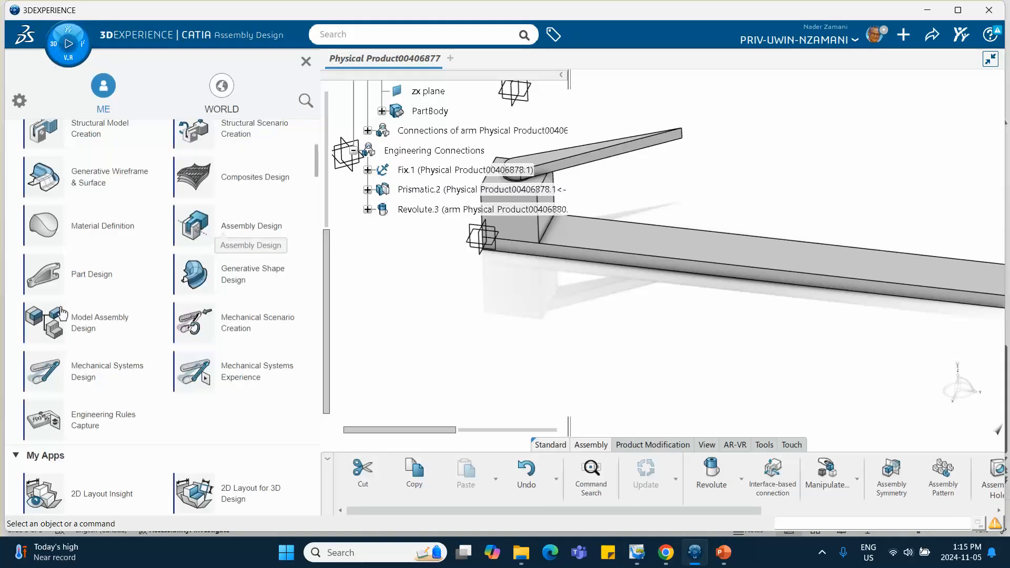
left_click(104, 372)
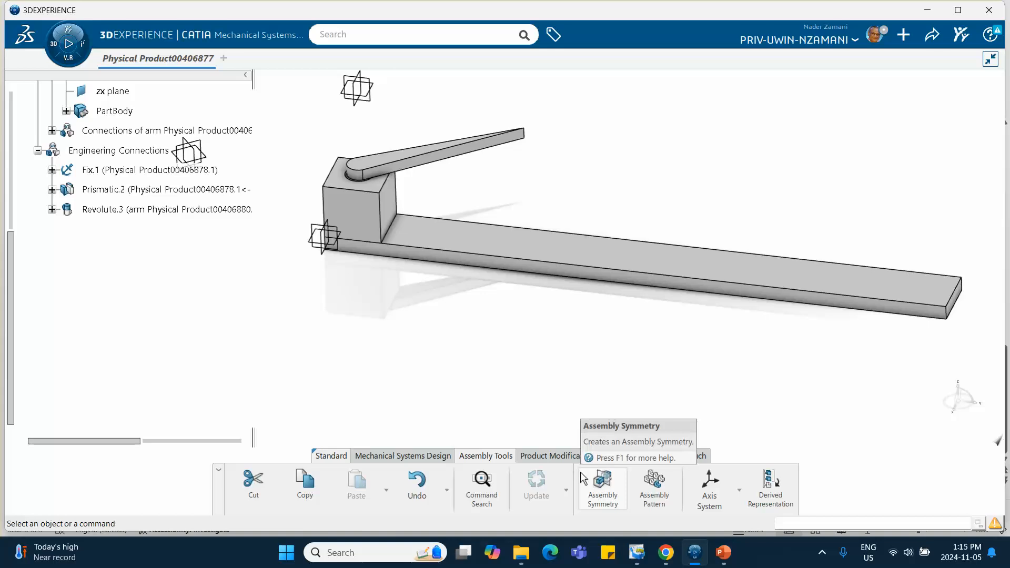
left_click(392, 457)
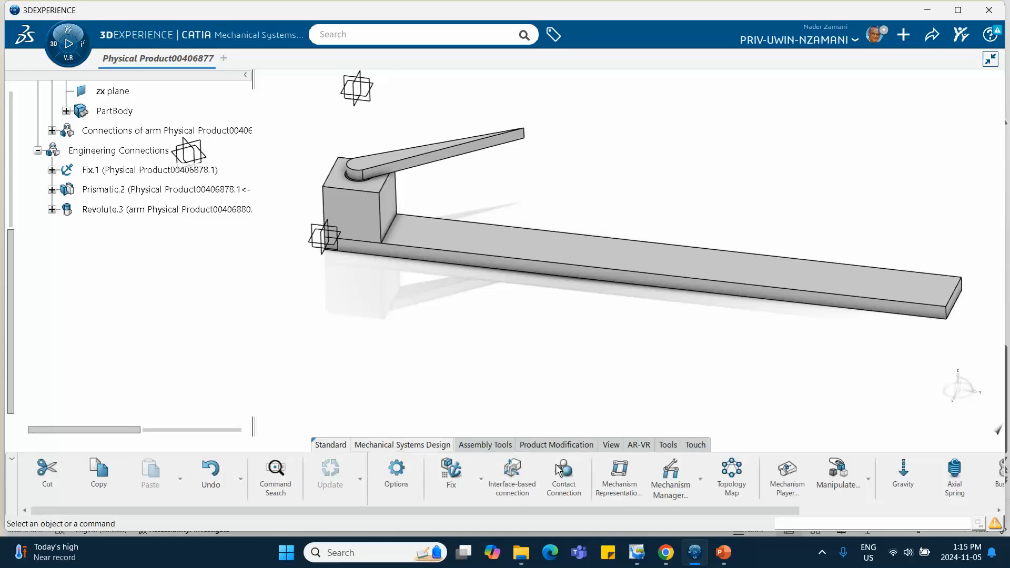
Create a mechanism representation with Normal Range and highlight its Prismatic and Revolute commands on the block
left_click(621, 475)
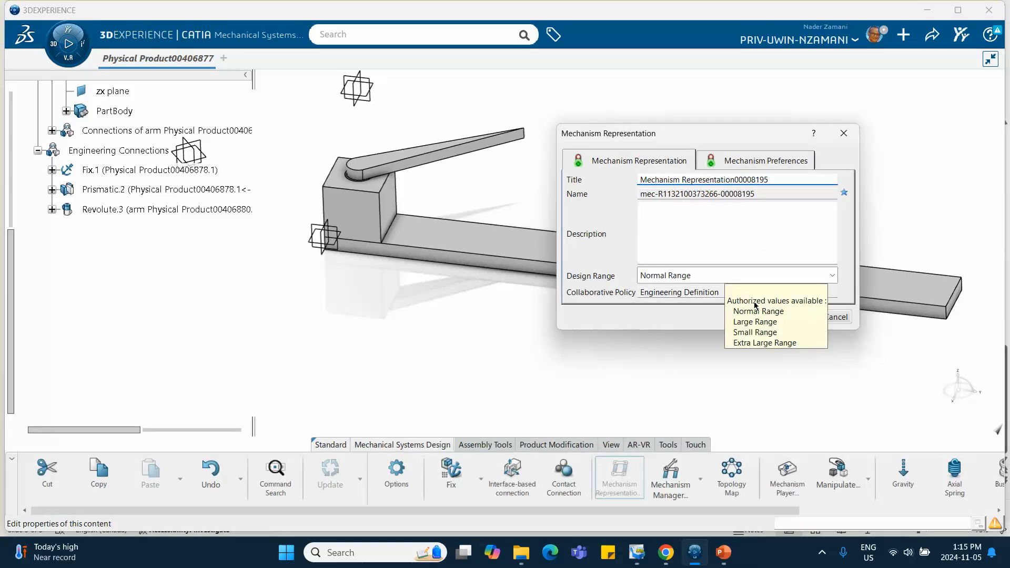
left_click(792, 318)
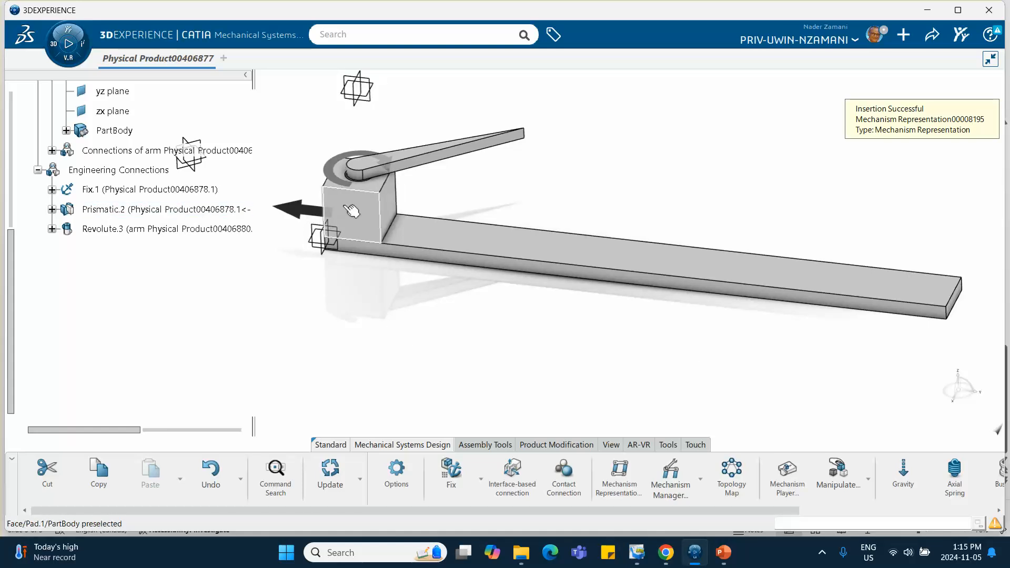
left_click(288, 208)
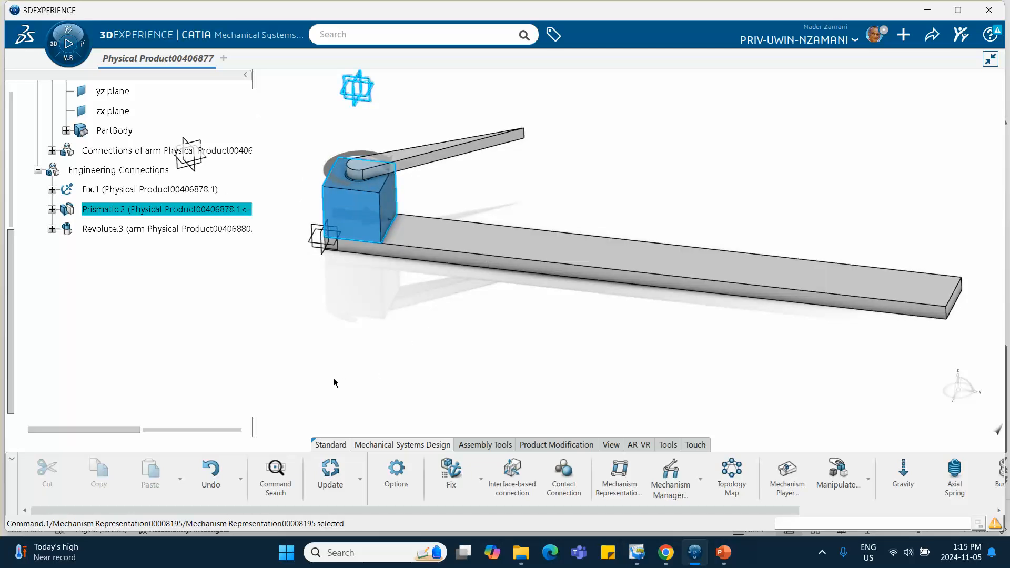
left_click(360, 378)
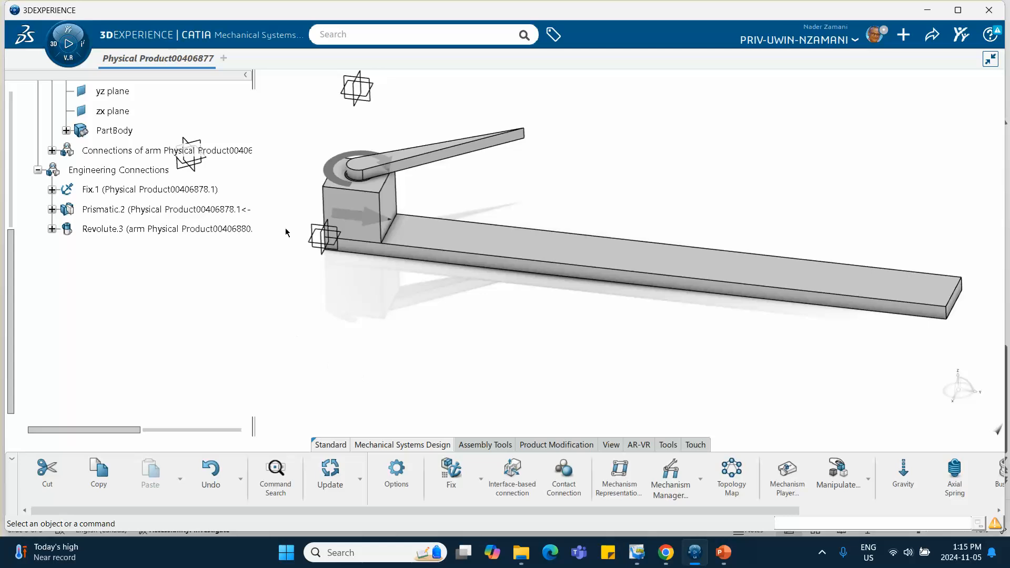
left_click(367, 157)
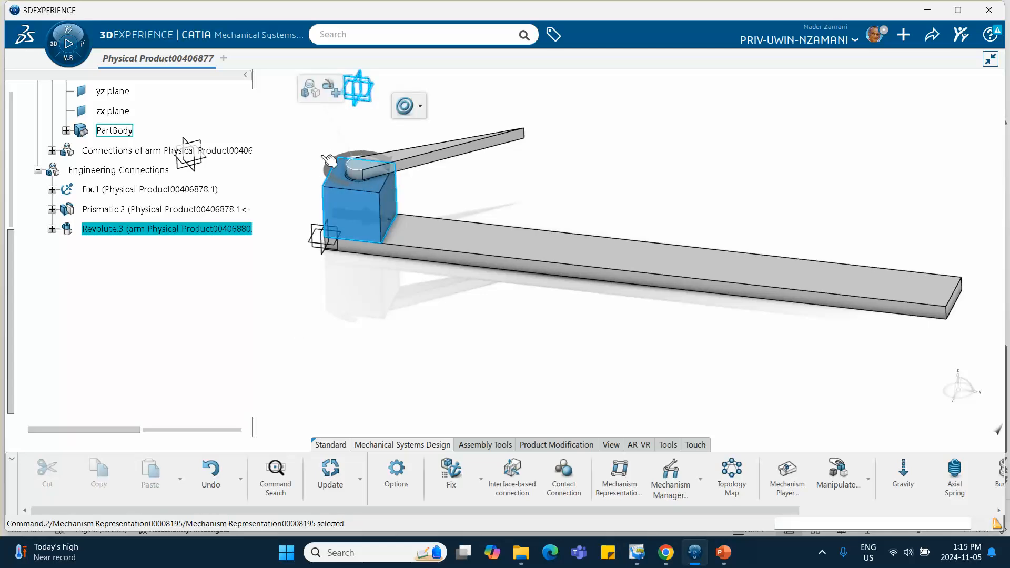
left_click(362, 340)
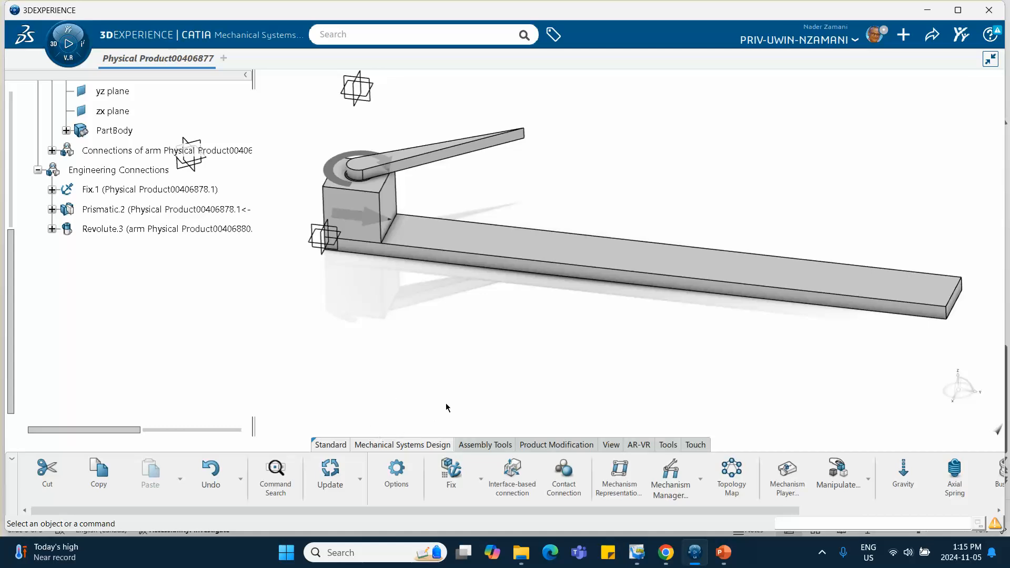
Review the Prismatic and Revolute joints and their driving length and angle commands in the Mechanism Manager
left_click(666, 477)
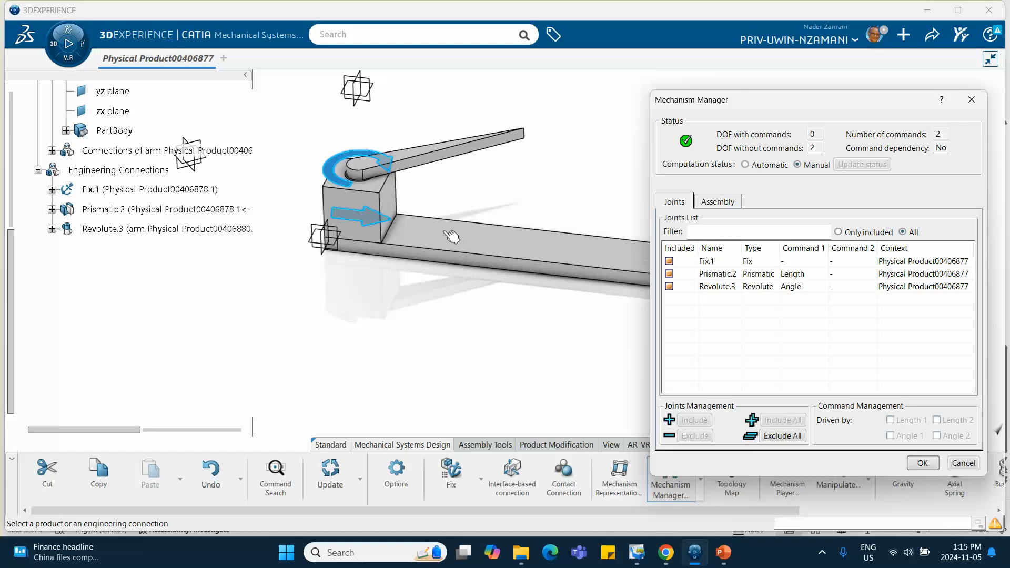
left_click(718, 274)
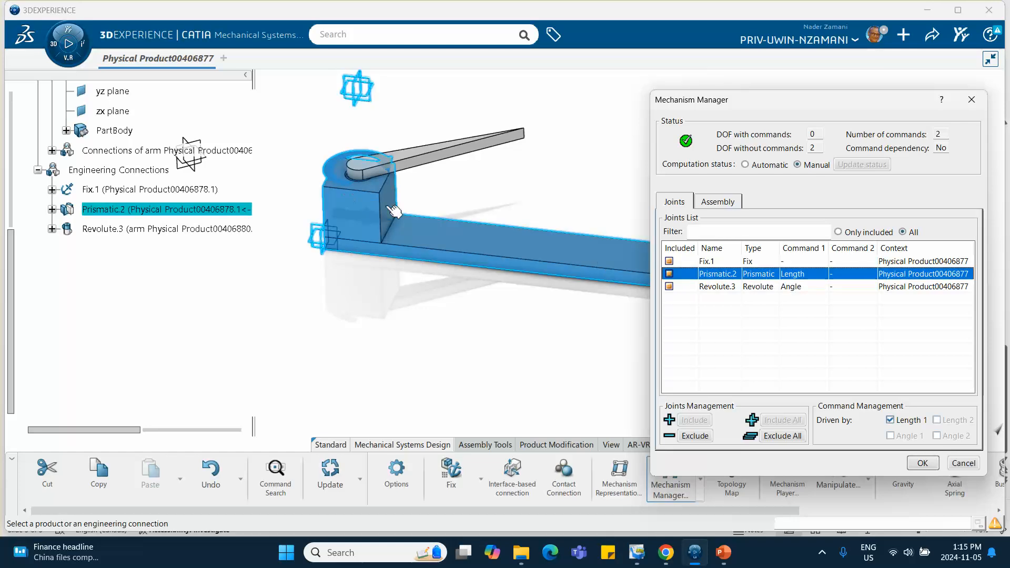
left_click(717, 287)
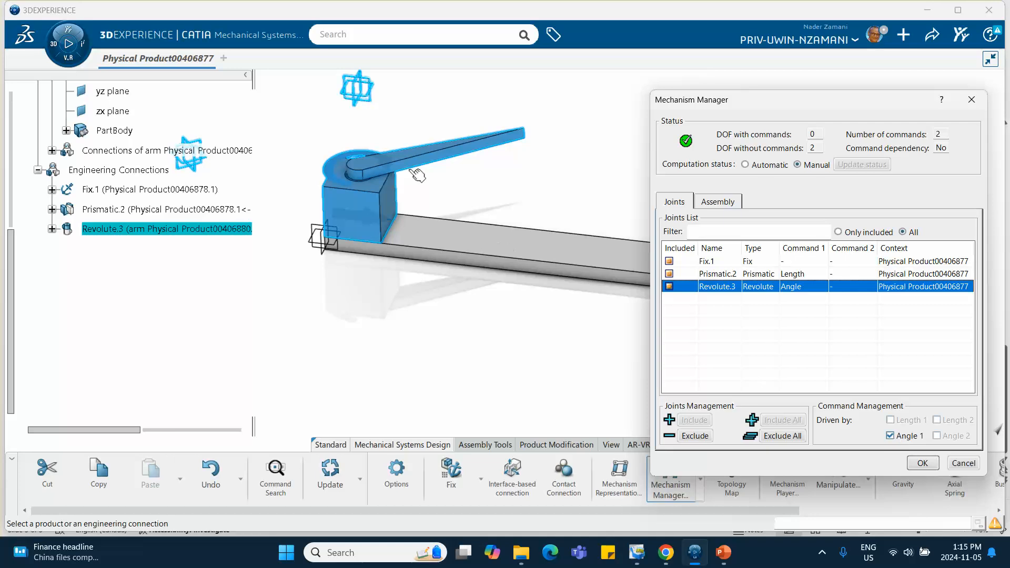
left_click(922, 463)
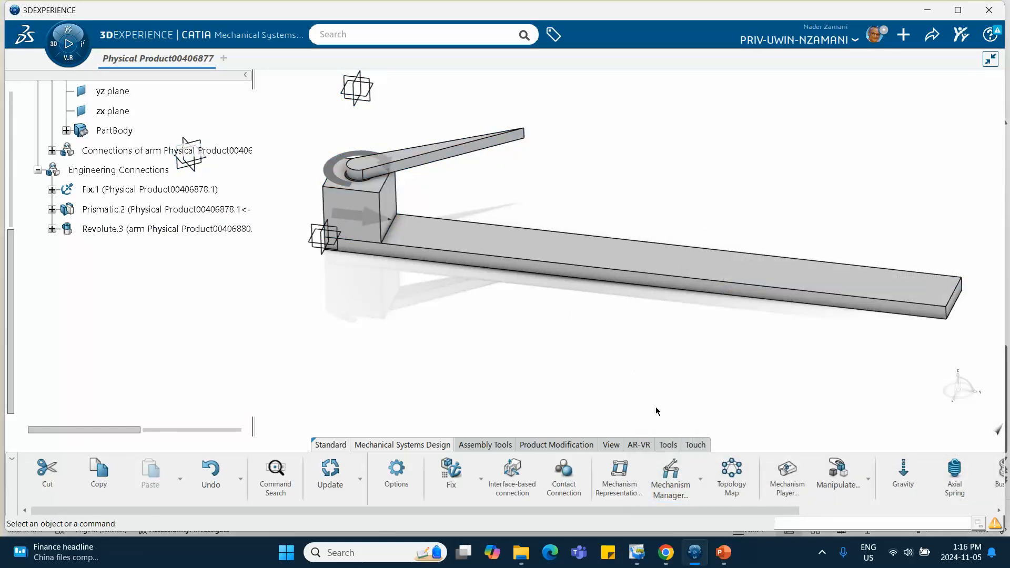
Test the mechanism in the Mechanism Player with the block at 2.205 in and the arm at 14.8 deg, and reset both commands
left_click(787, 475)
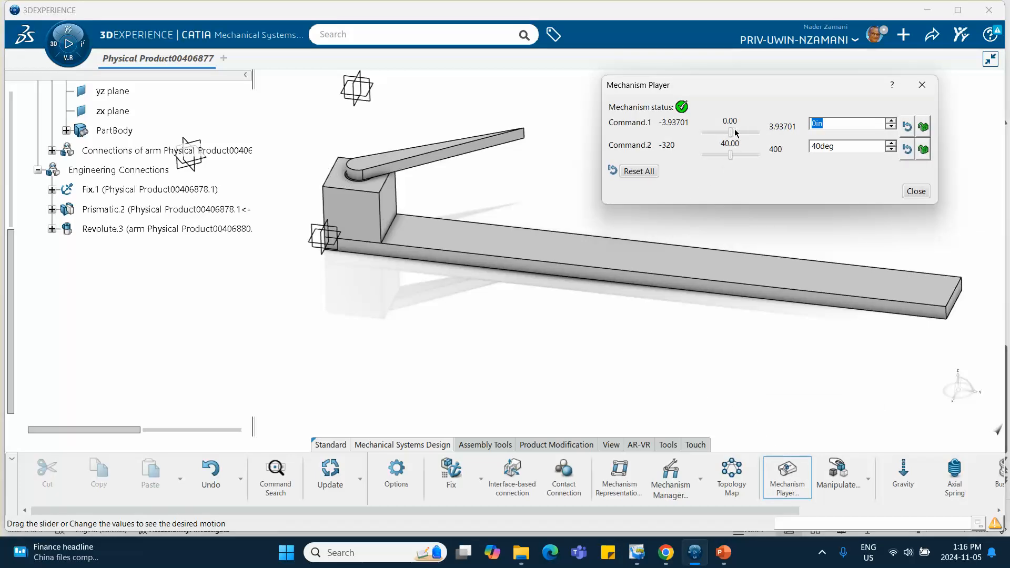
left_click_drag(735, 132, 728, 154)
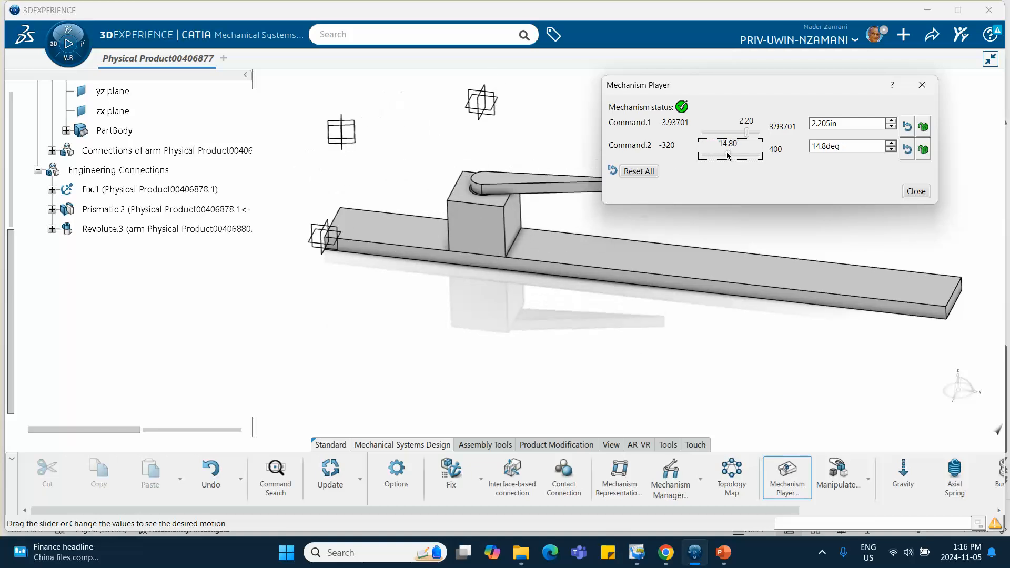
left_click(647, 172)
left_click(915, 196)
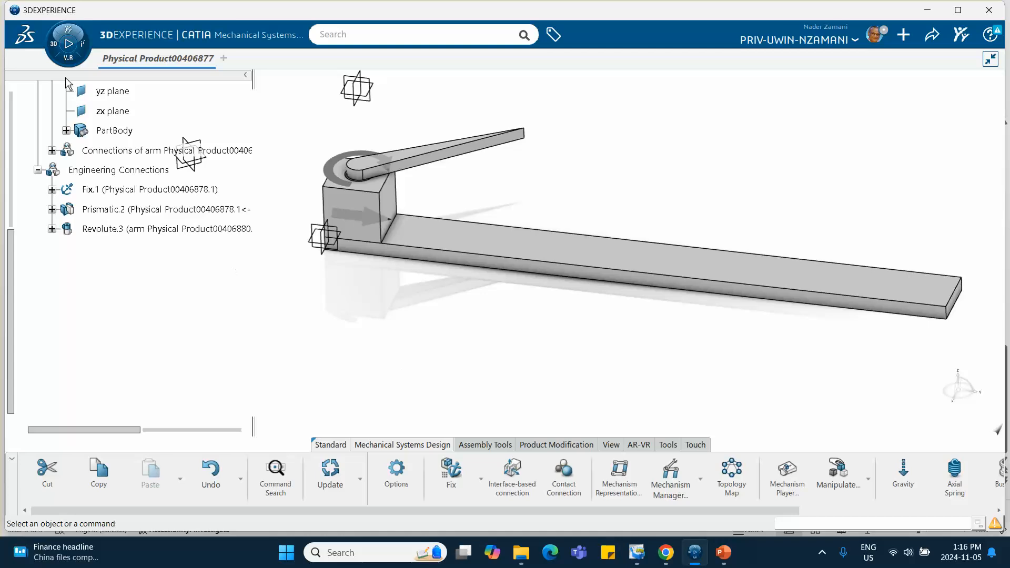
Switch to the Mechanical Systems Experience app and create a kinematics simulation without adding a new mechanism or kinematics scenario
left_click(67, 31)
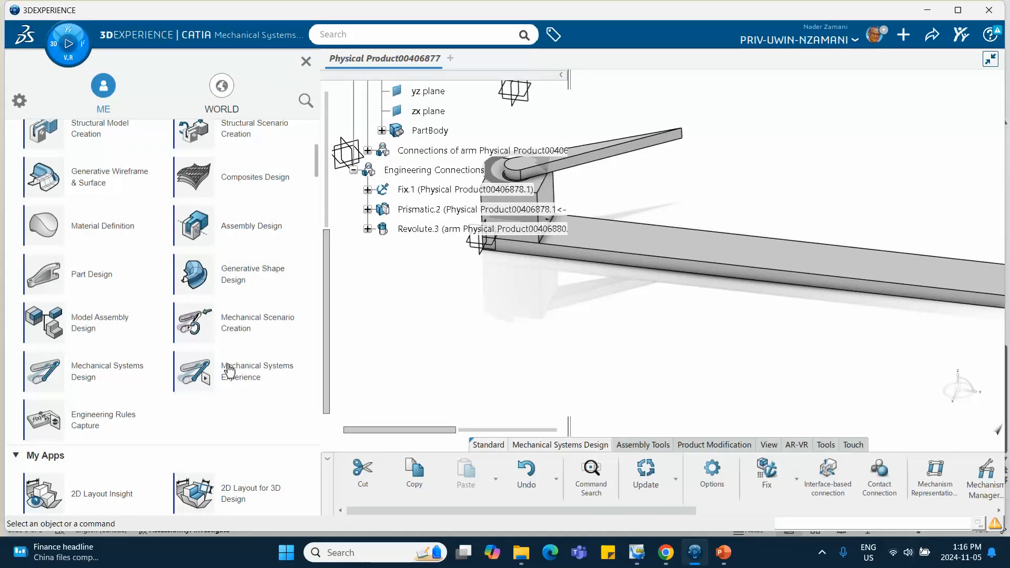
left_click(251, 379)
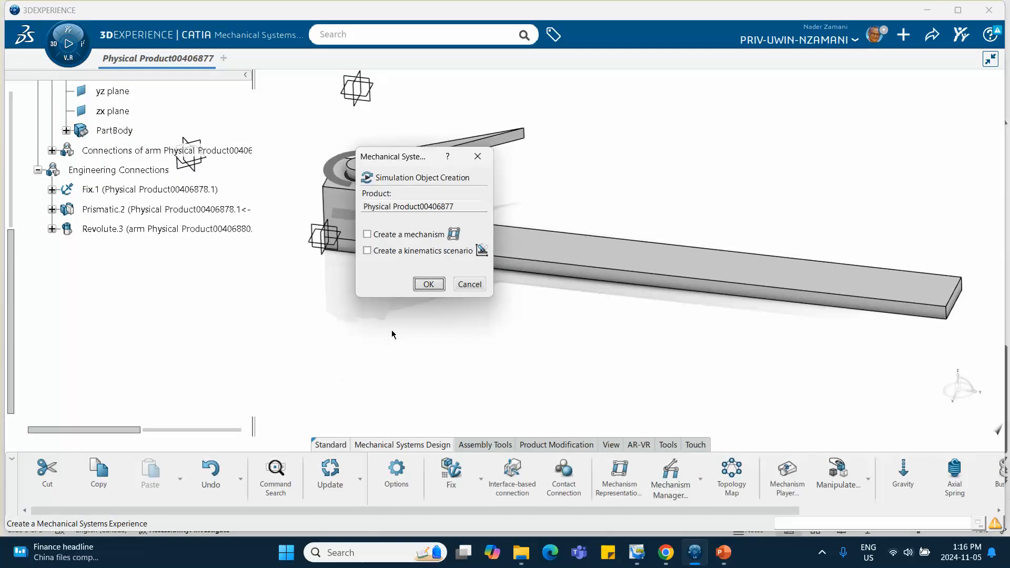
left_click(425, 277)
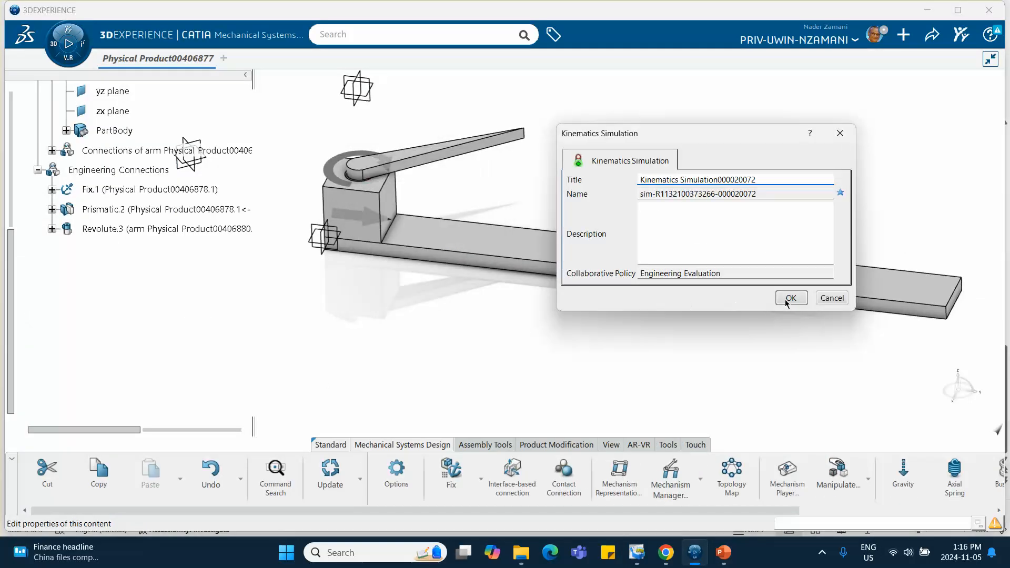
left_click(789, 298)
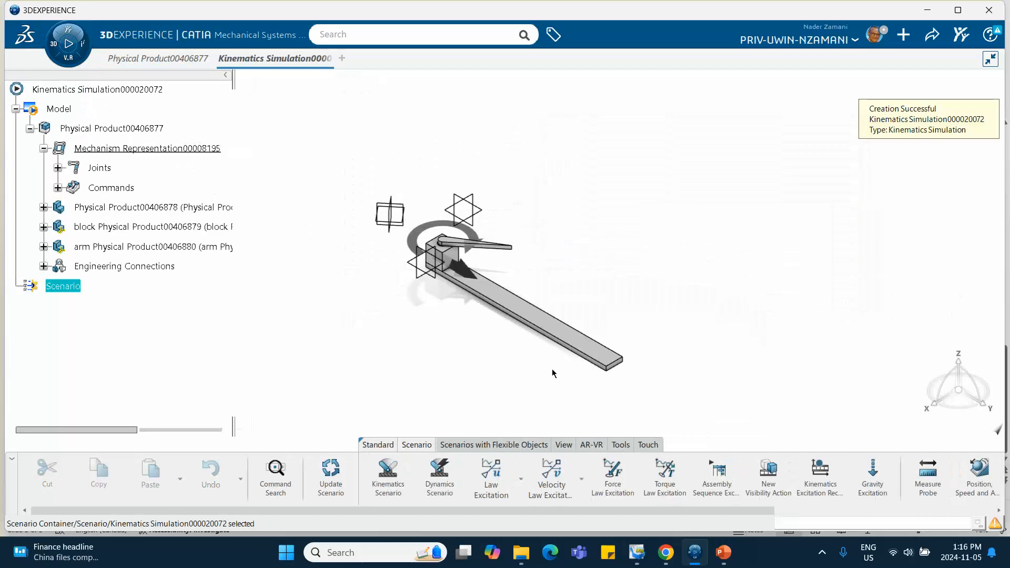
Check the block and arm position graphs on the PowerPoint lecture slide and return to the simulation in 3DEXPERIENCE
left_click(520, 479)
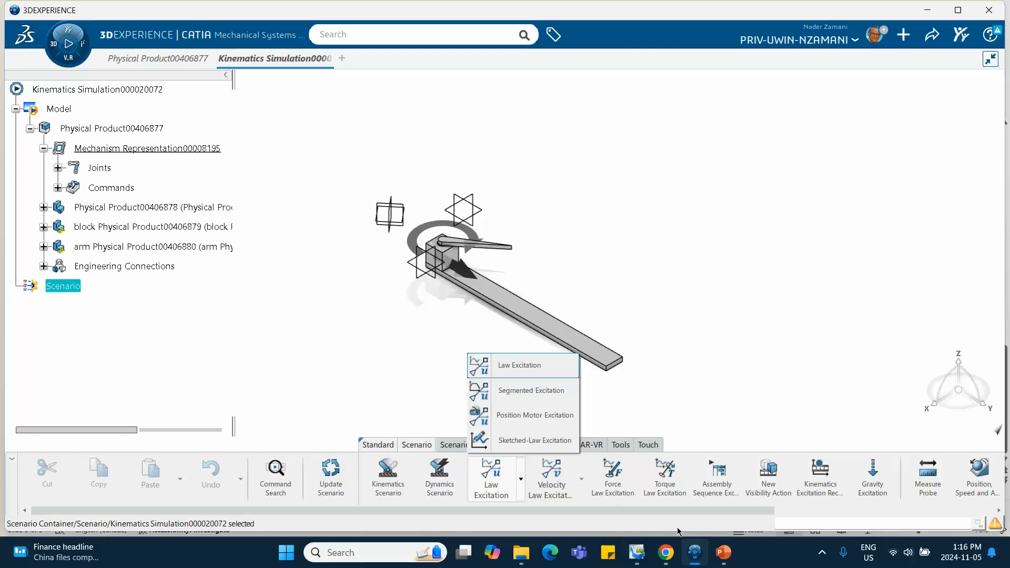
left_click(725, 551)
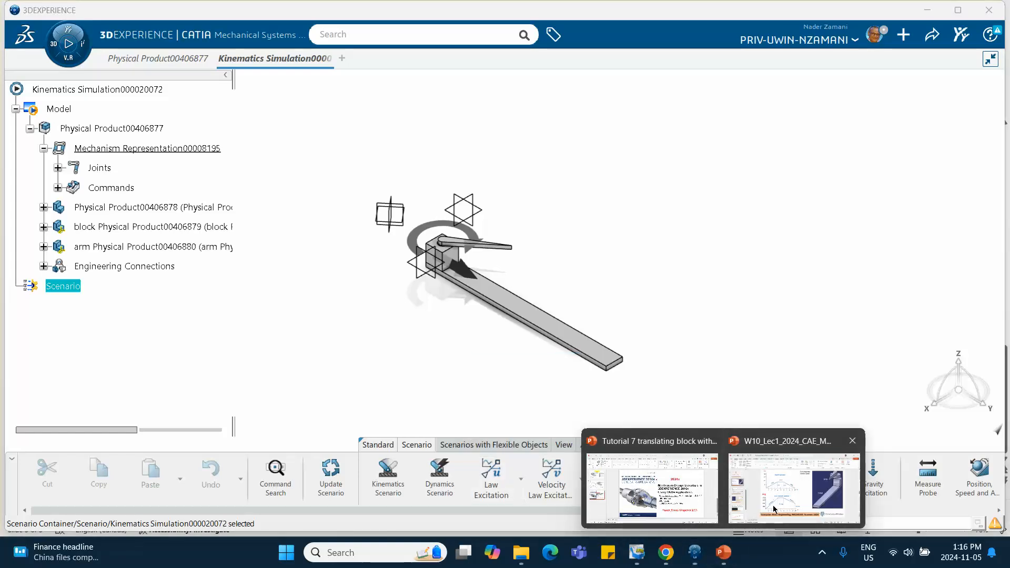
left_click(841, 507)
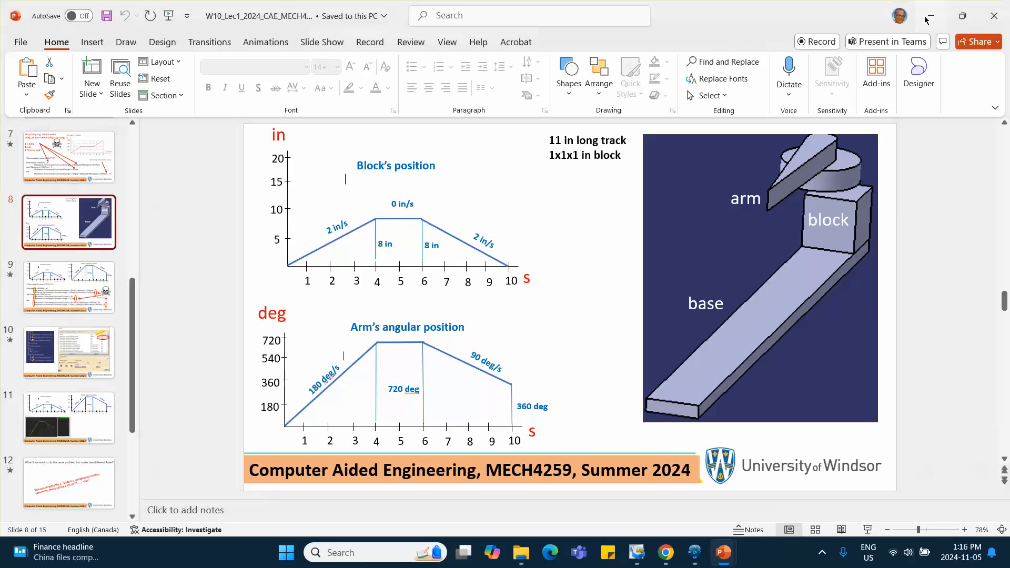
key("alt+Tab")
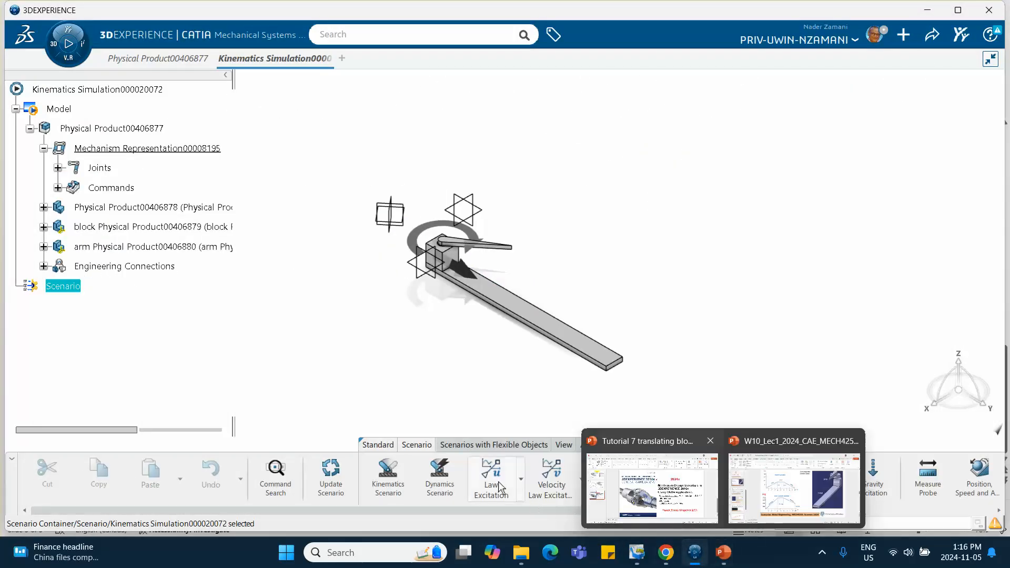
Start a Segmented Excitation in the scenario and name it "block Segmented Excitation.1"
left_click(521, 489)
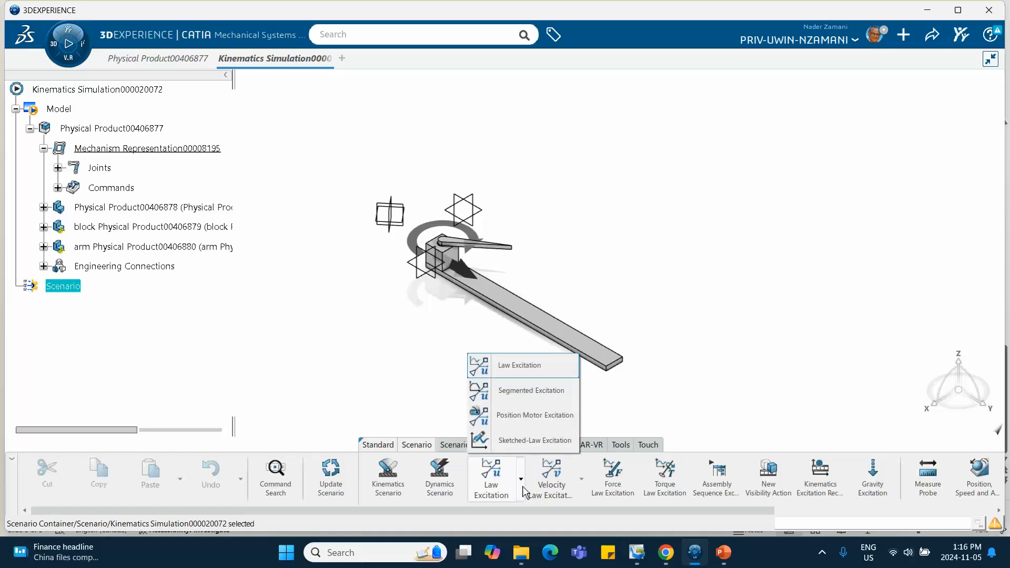
left_click(521, 395)
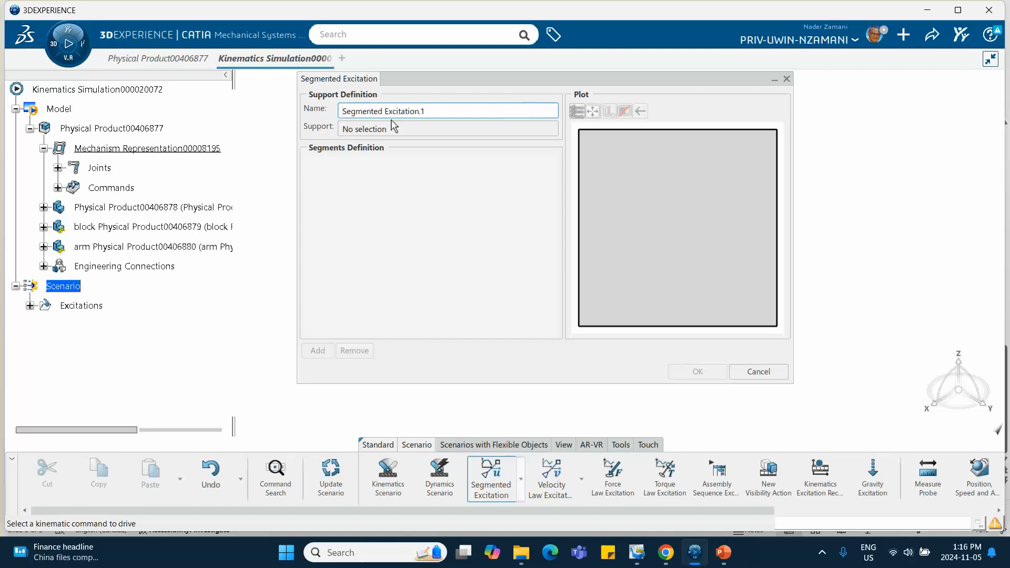
type("pr")
key("BackSpace")
key("BackSpace")
key("BackSpace")
type("block")
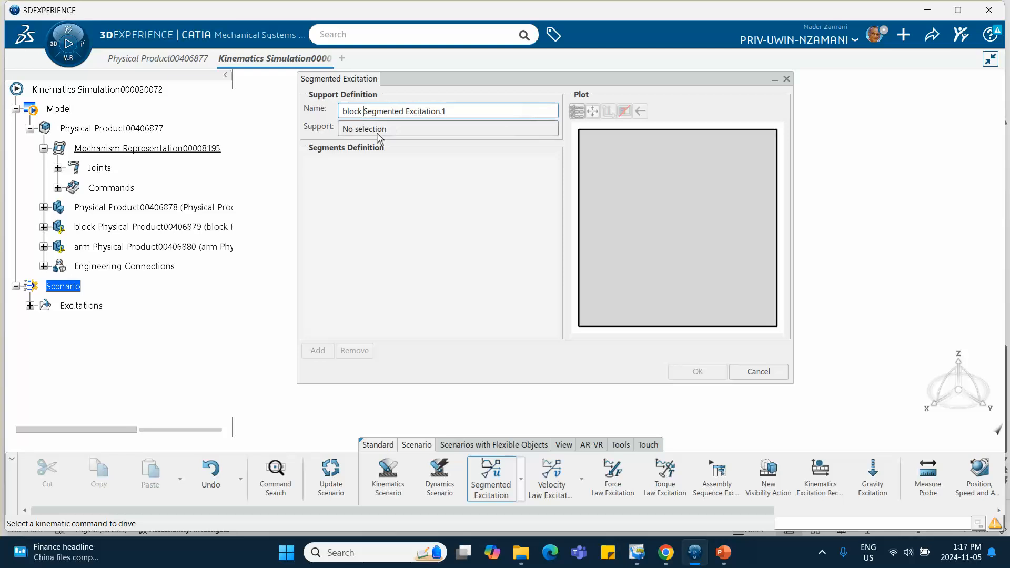
Set Command.1 (Prismatic.2) of the mechanism representation as the support of the block's segmented excitation
left_click(383, 131)
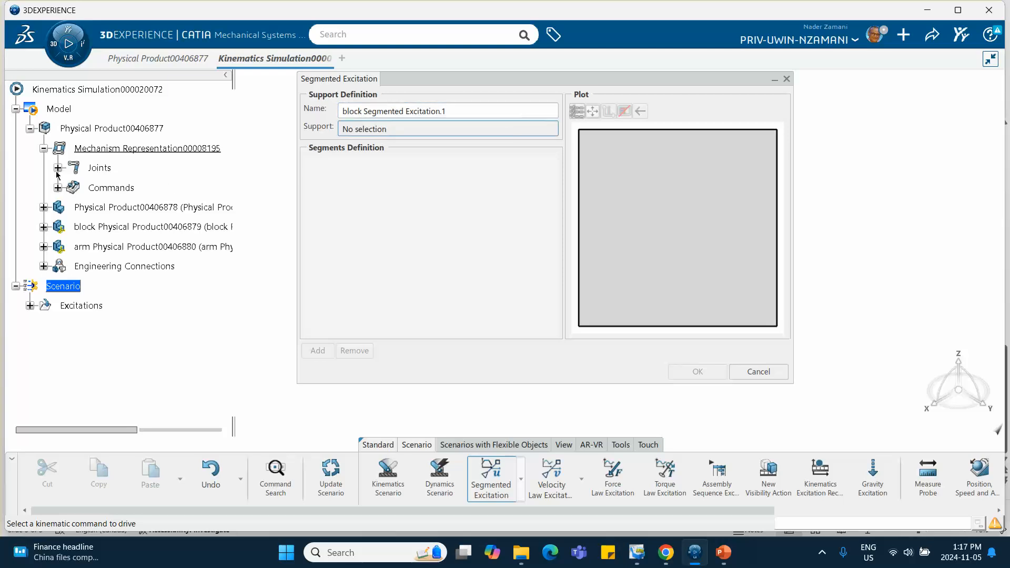
left_click(58, 188)
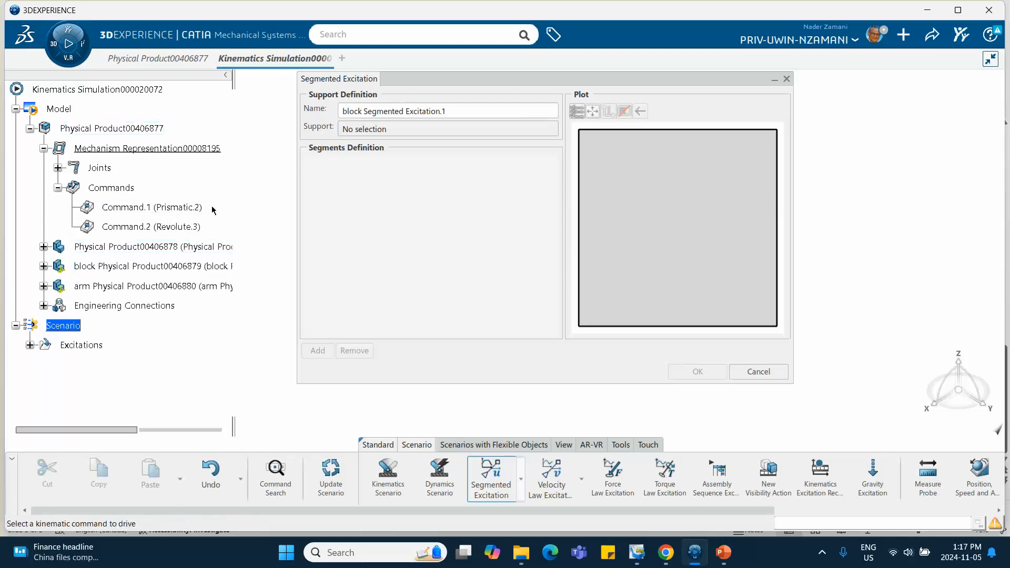
left_click(169, 209)
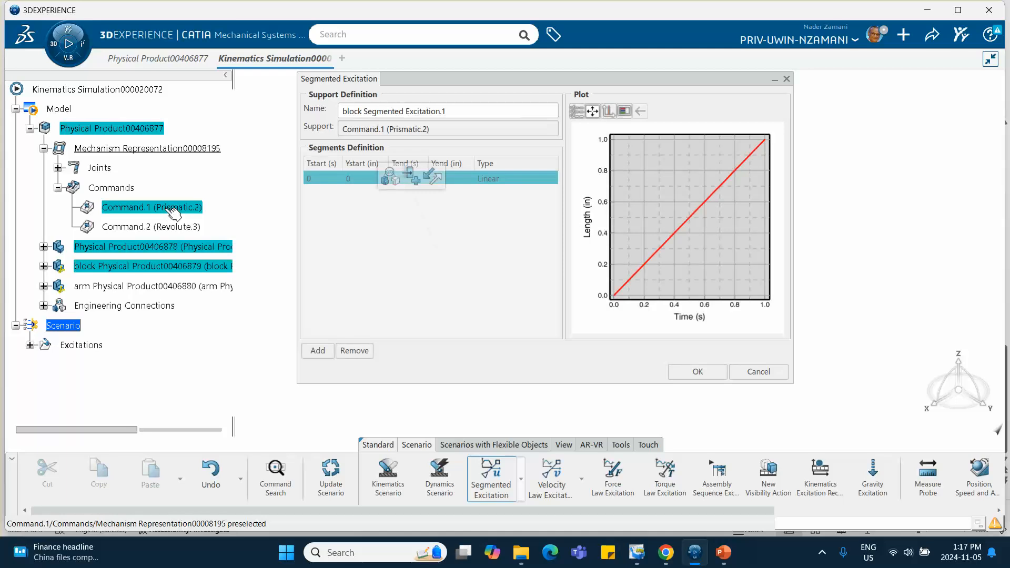
Uncover the segments table and check the first segment's start time and start length
left_click(375, 274)
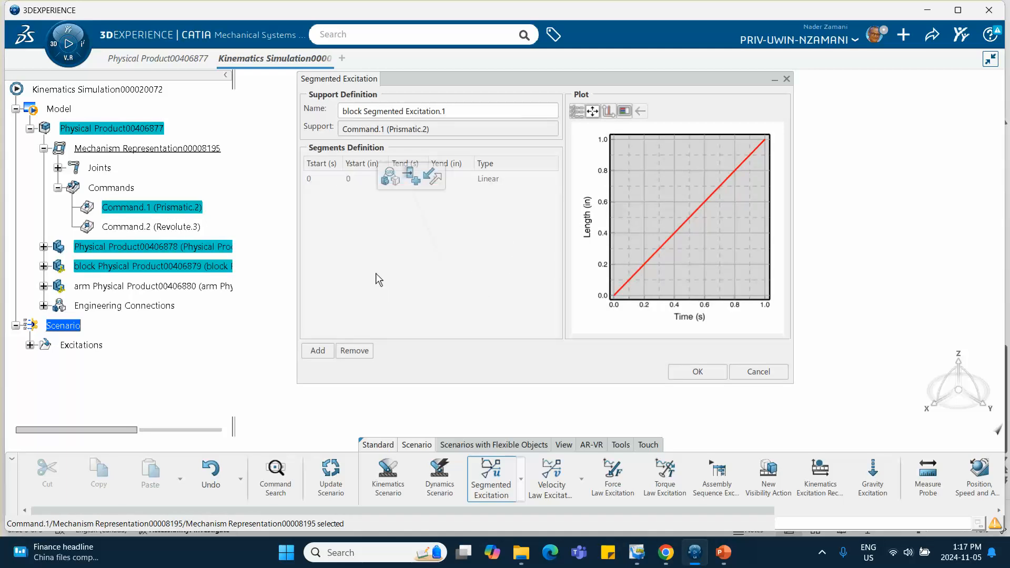
left_click(317, 179)
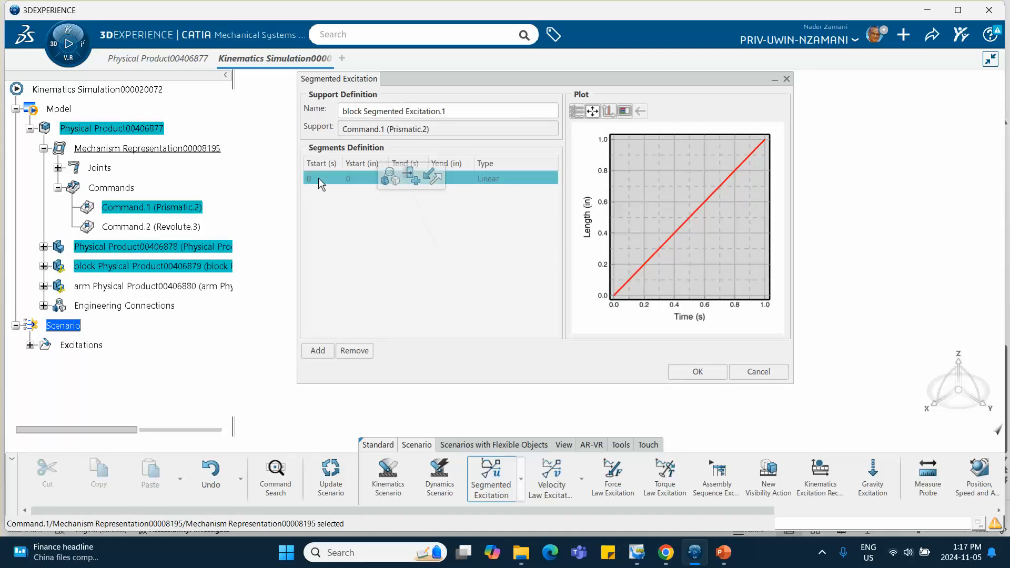
left_click(372, 249)
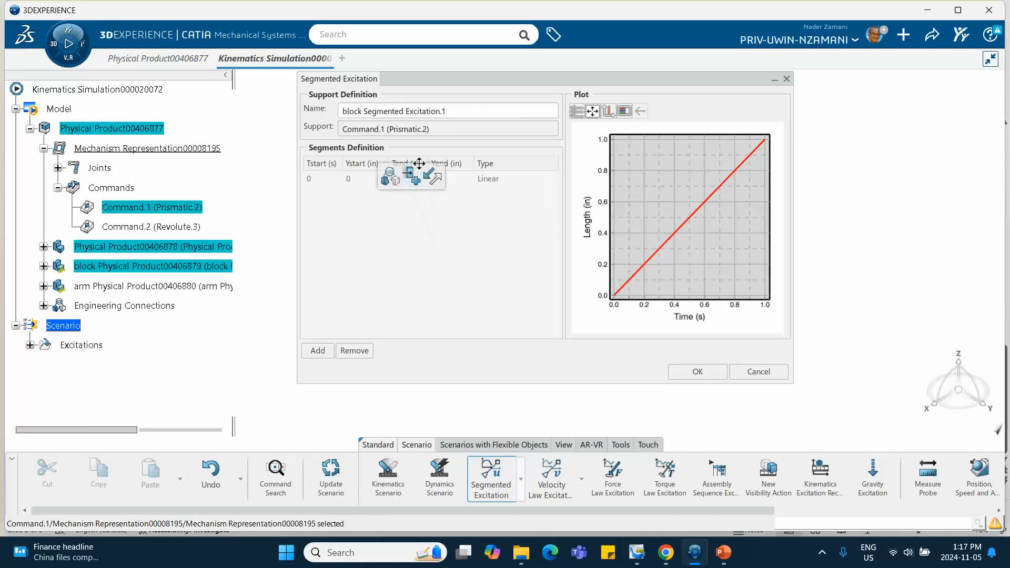
left_click_drag(419, 165, 899, 164)
left_click(317, 178)
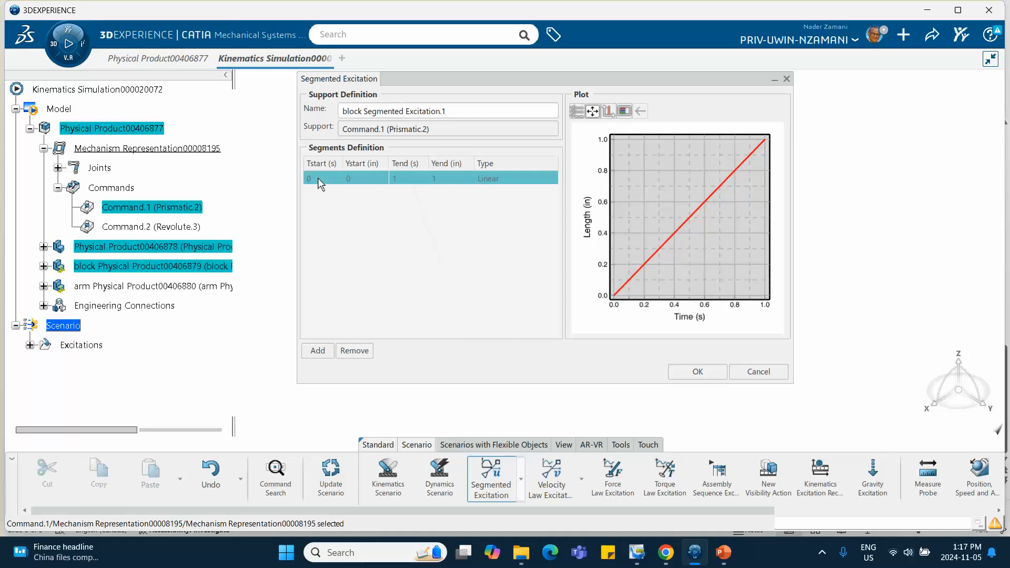
left_click(318, 180)
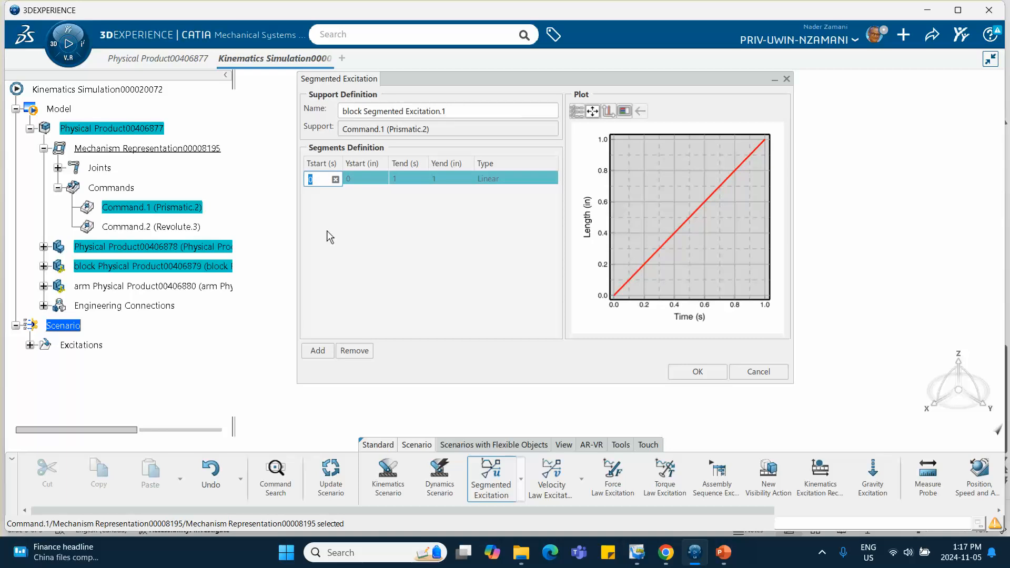
left_click(371, 179)
left_click(377, 207)
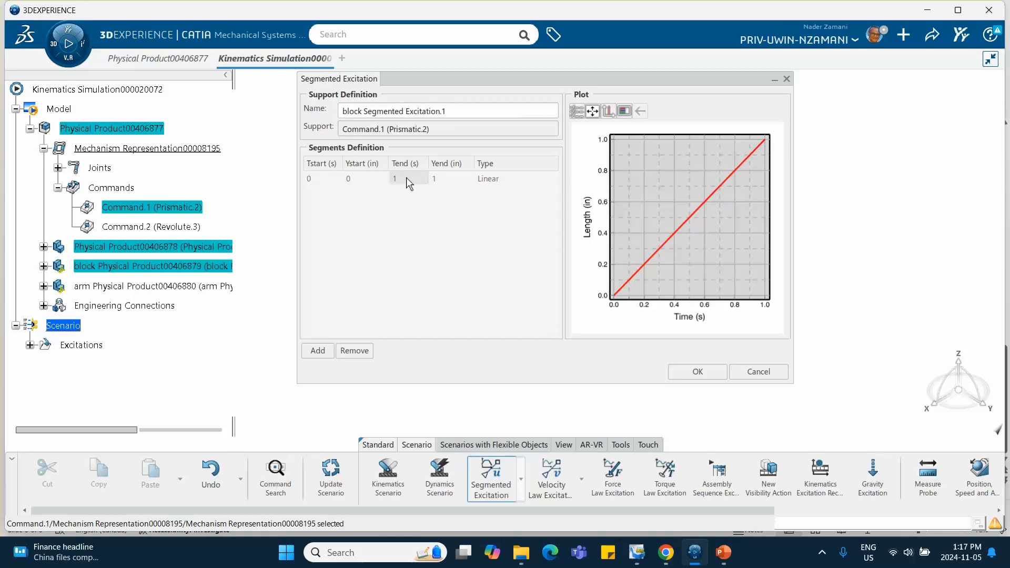
Set the end time of the block excitation's first segment to 4 s and its end length to 8 in
double_click(405, 178)
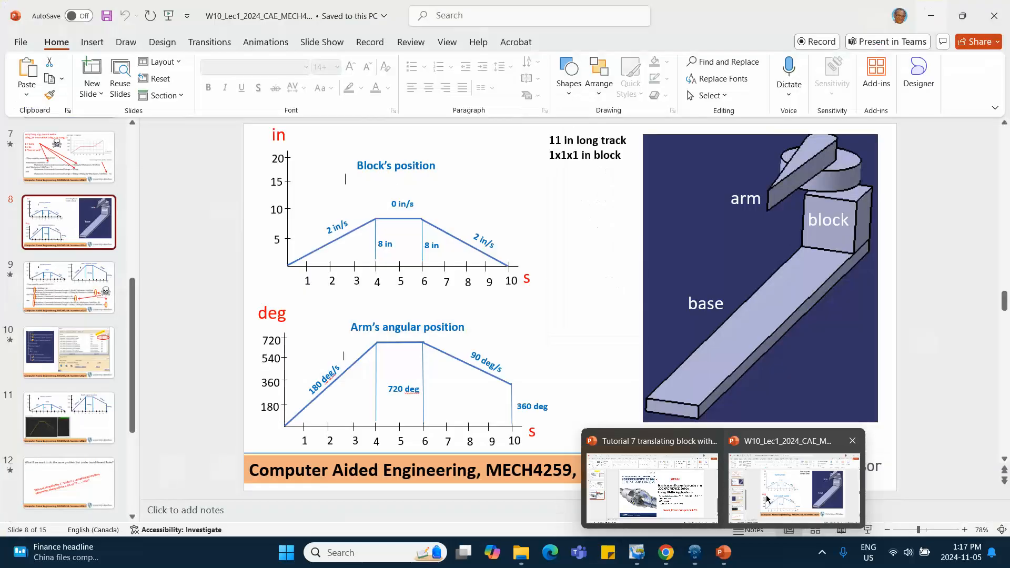
mouse_move(766, 498)
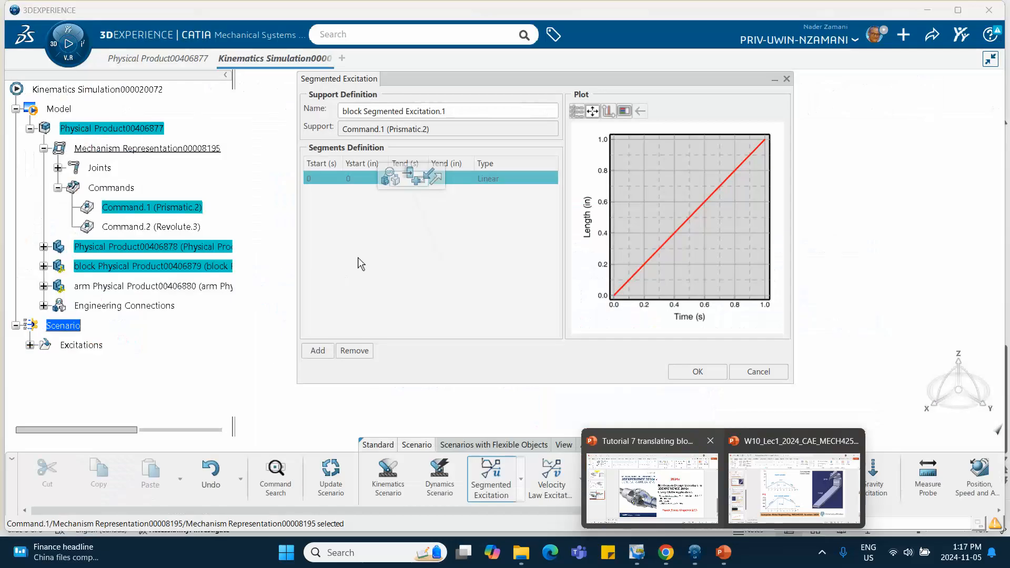
left_click(419, 266)
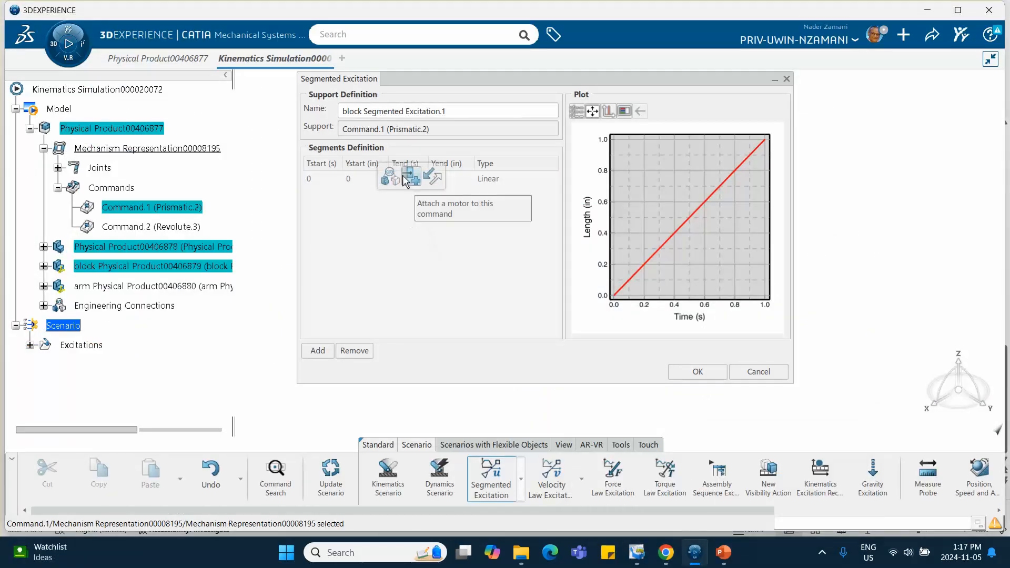
left_click_drag(404, 190, 868, 268)
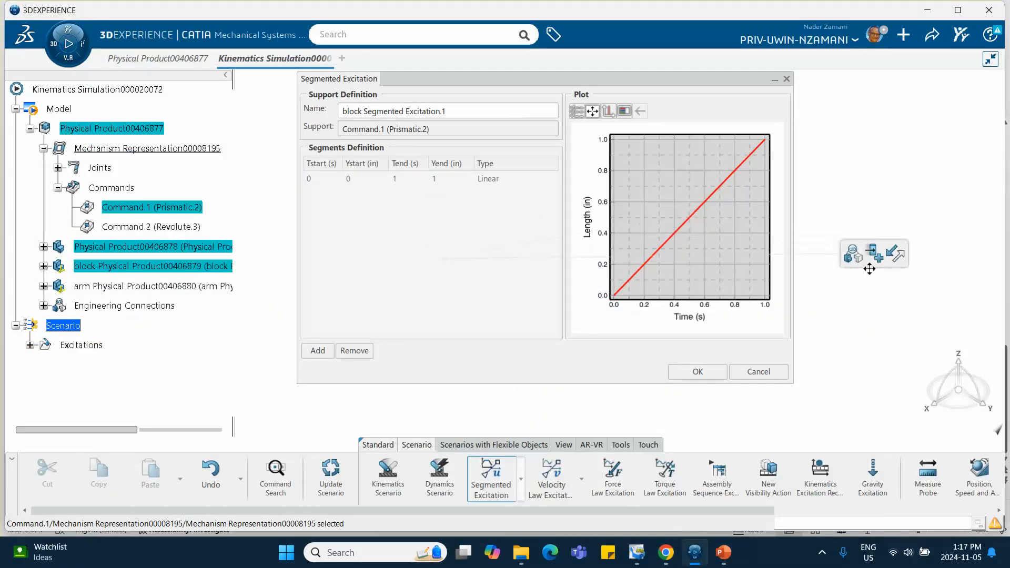
double_click(396, 181)
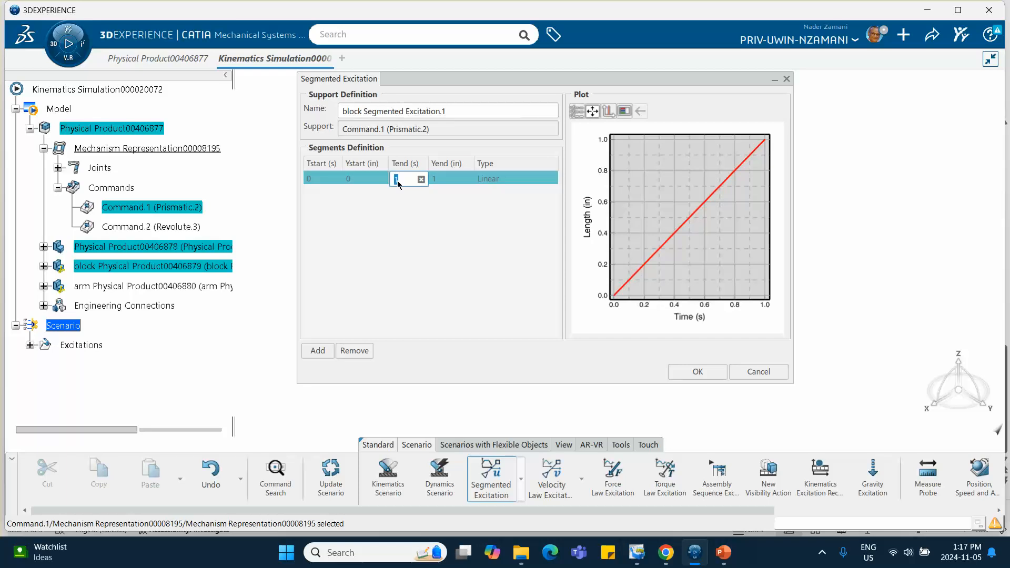
key("Tab")
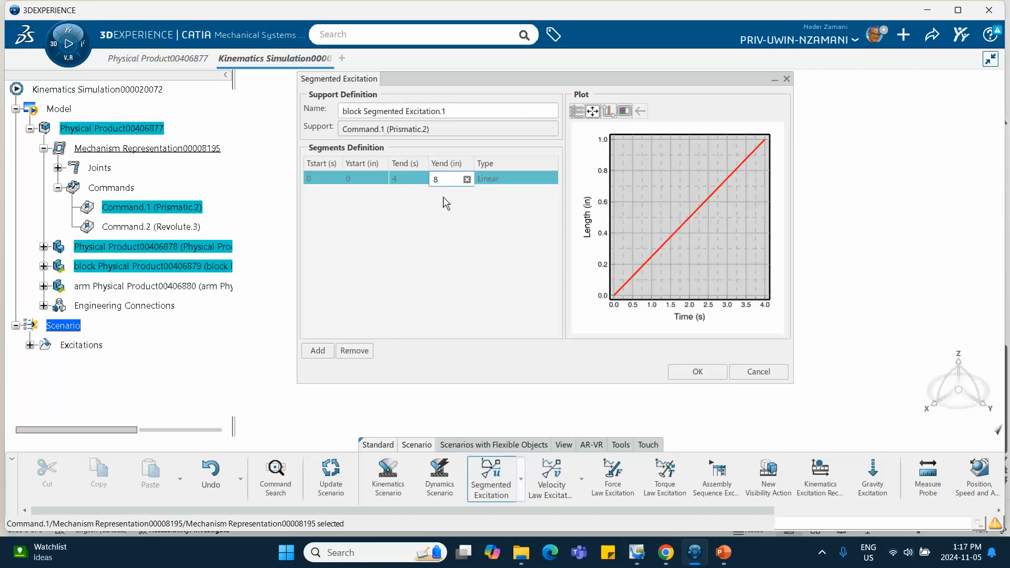
type("8")
left_click(449, 219)
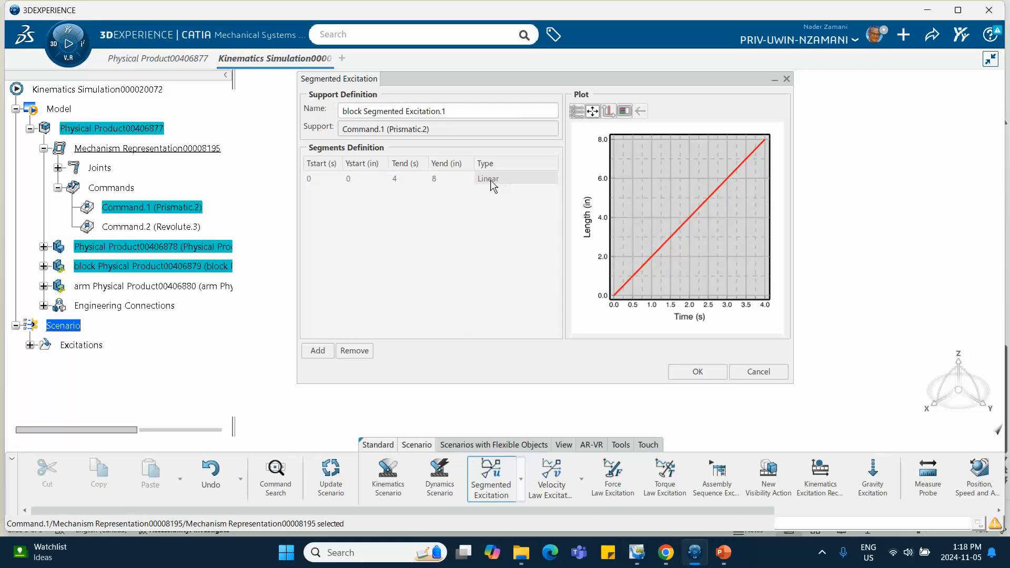
Add a second linear segment to the block's segmented excitation
left_click(323, 178)
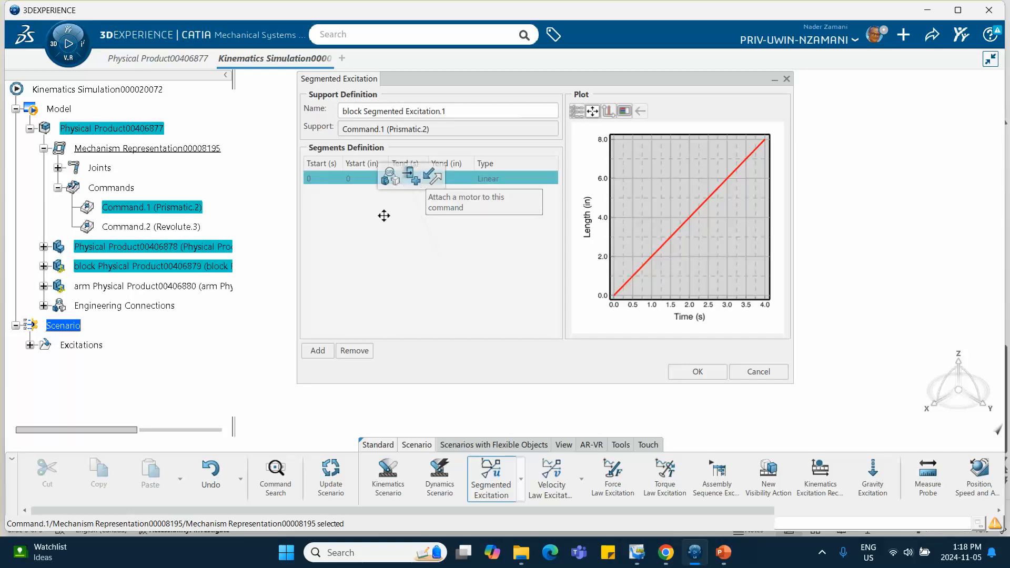
left_click(317, 351)
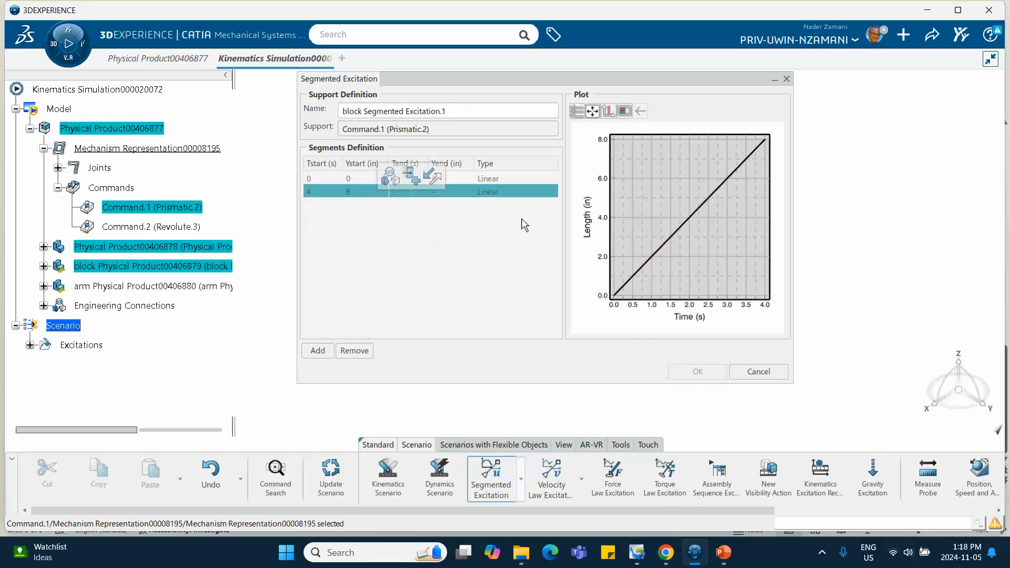
left_click(462, 257)
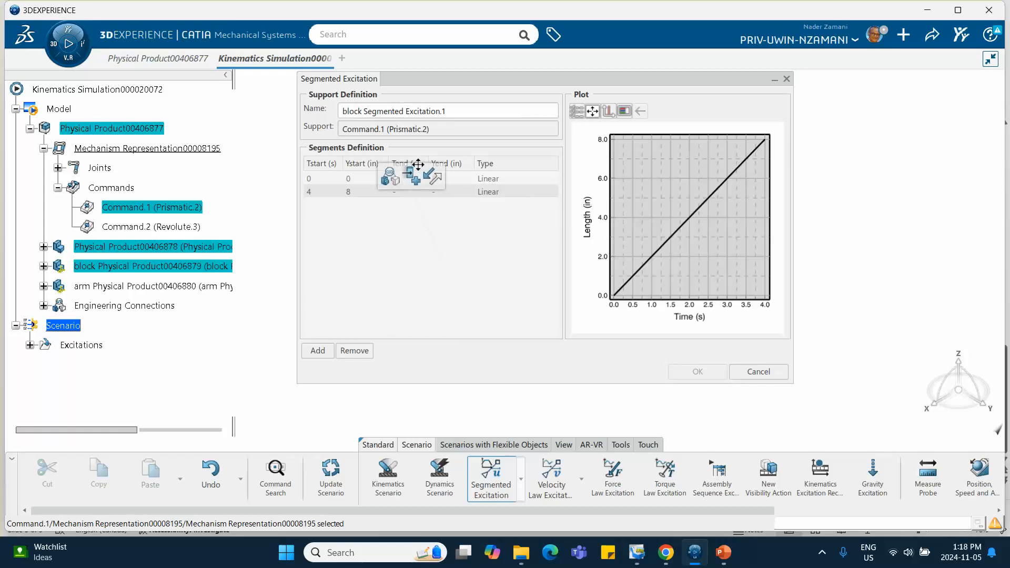
left_click_drag(418, 165, 856, 242)
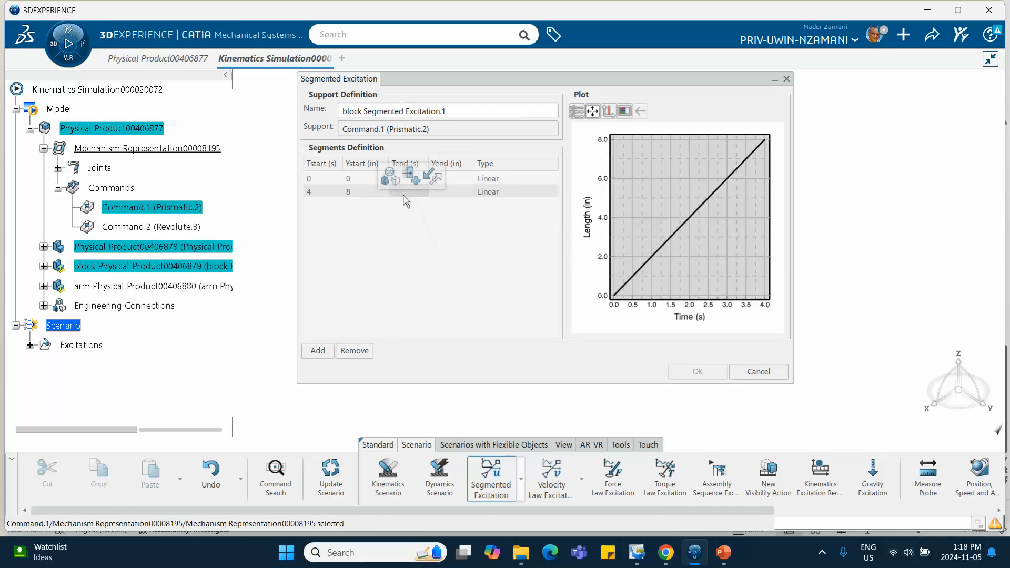
Check the block's position graph on the PowerPoint lecture slide for the second segment and return to 3DEXPERIENCE
mouse_move(723, 552)
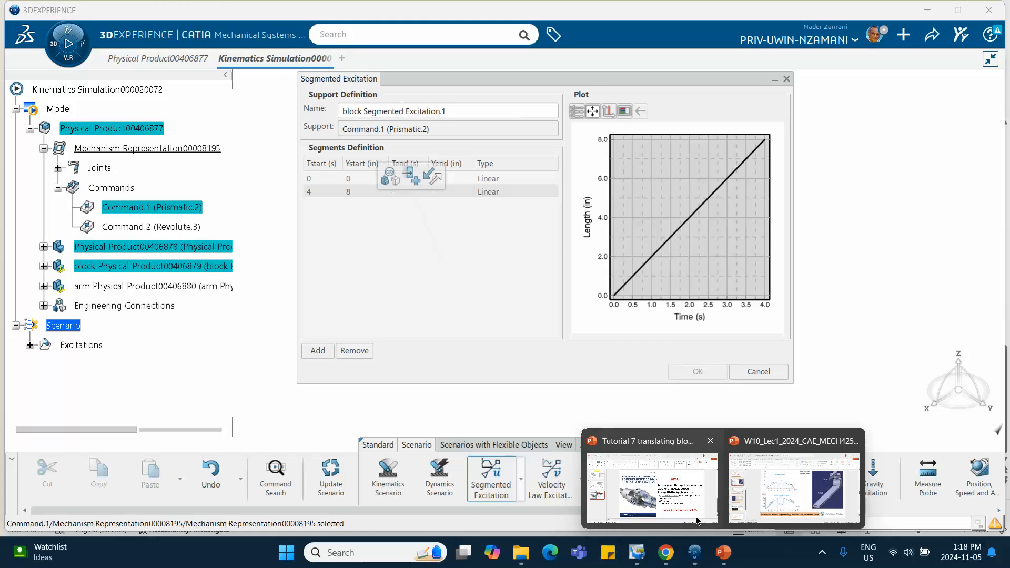
left_click(755, 487)
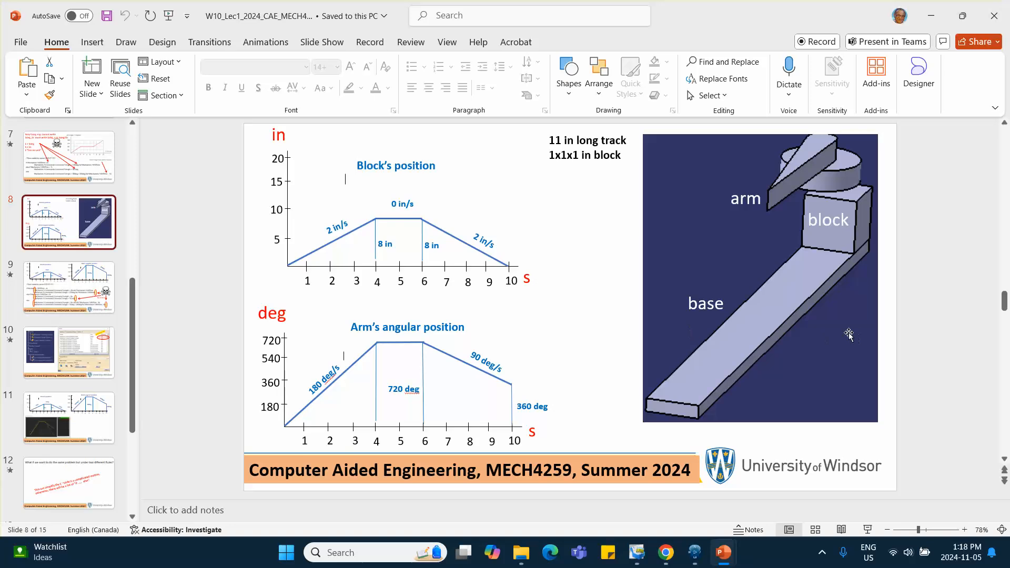
left_click(695, 554)
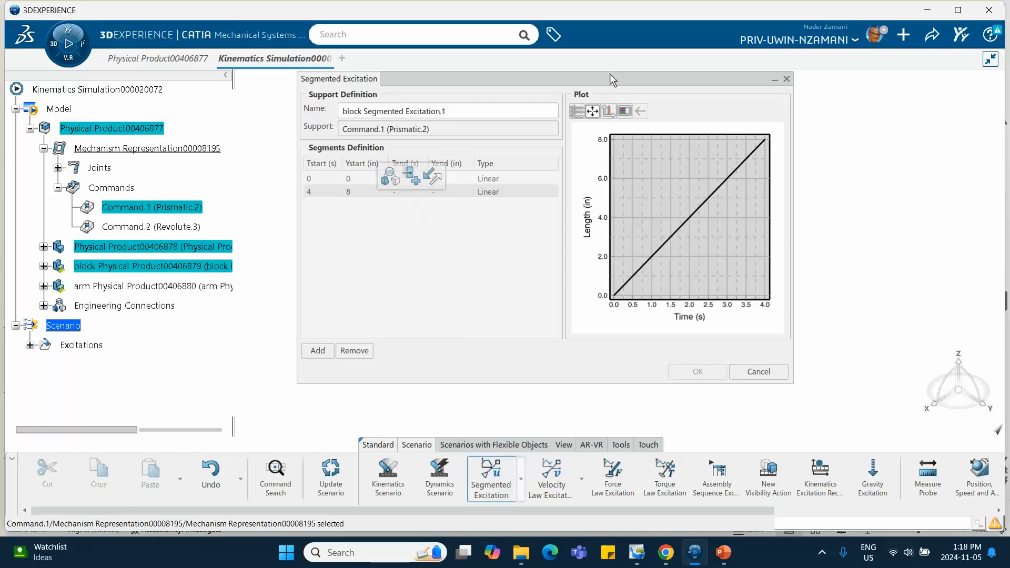
Move the excitation dialog clear of the floating toolbar and set the second segment's end length to 8 in
left_click_drag(610, 79, 704, 114)
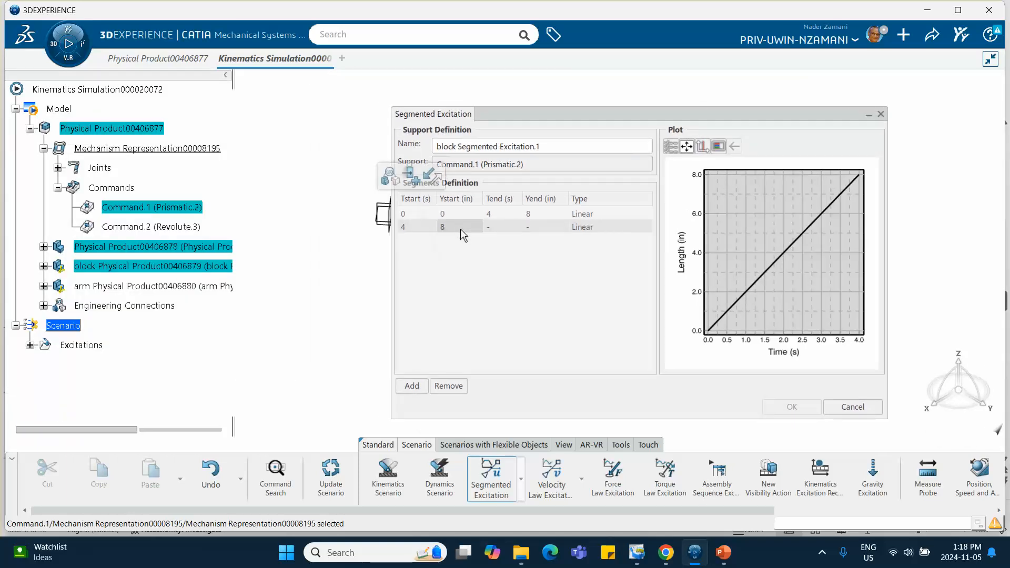
left_click(460, 228)
left_click(494, 227)
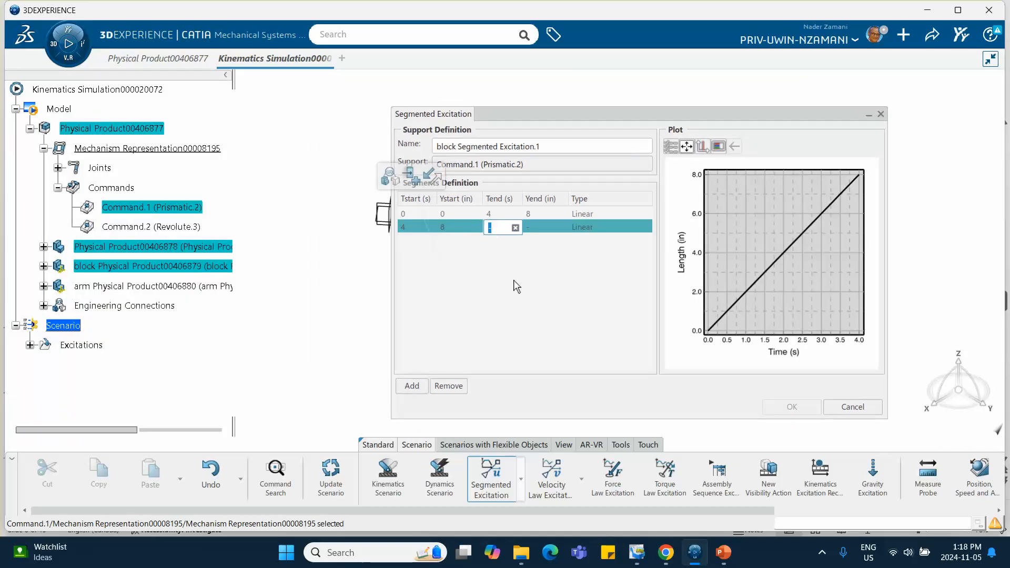
mouse_move(721, 550)
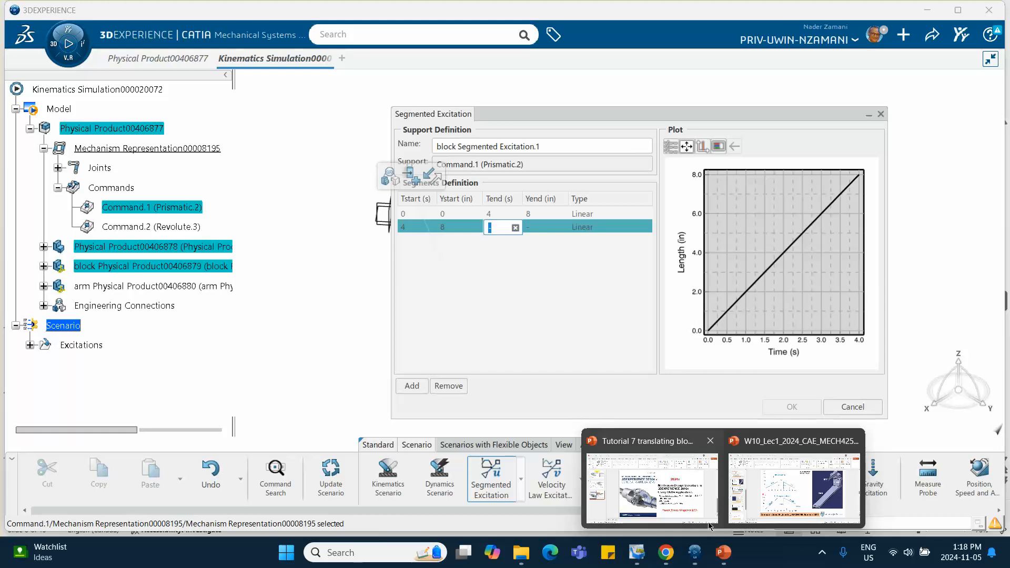
left_click(696, 509)
mouse_move(769, 501)
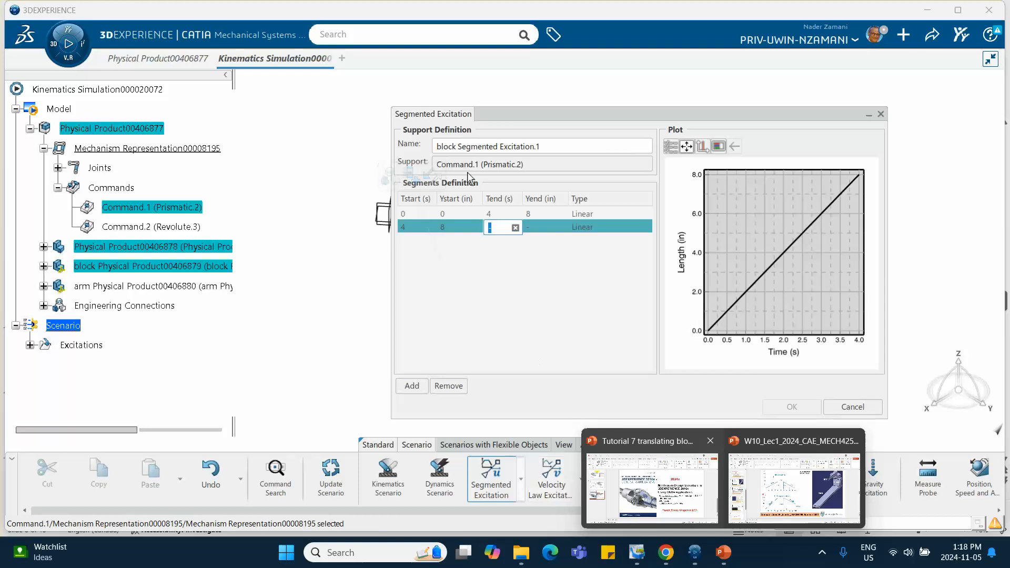
left_click(543, 224)
left_click(543, 227)
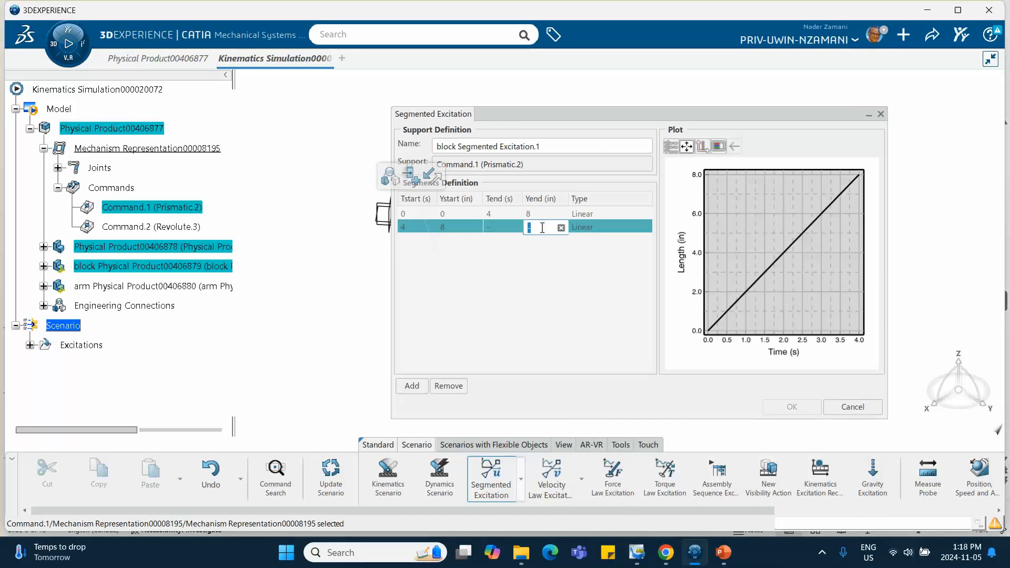
left_click(592, 229)
left_click(582, 284)
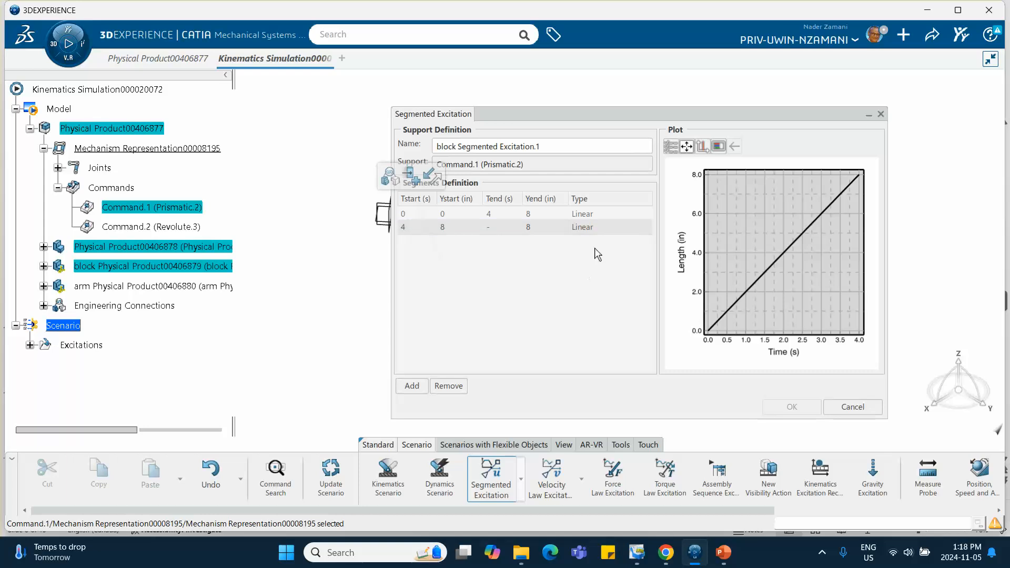
Set the end time of the block excitation's second segment to 6 s
left_click(484, 227)
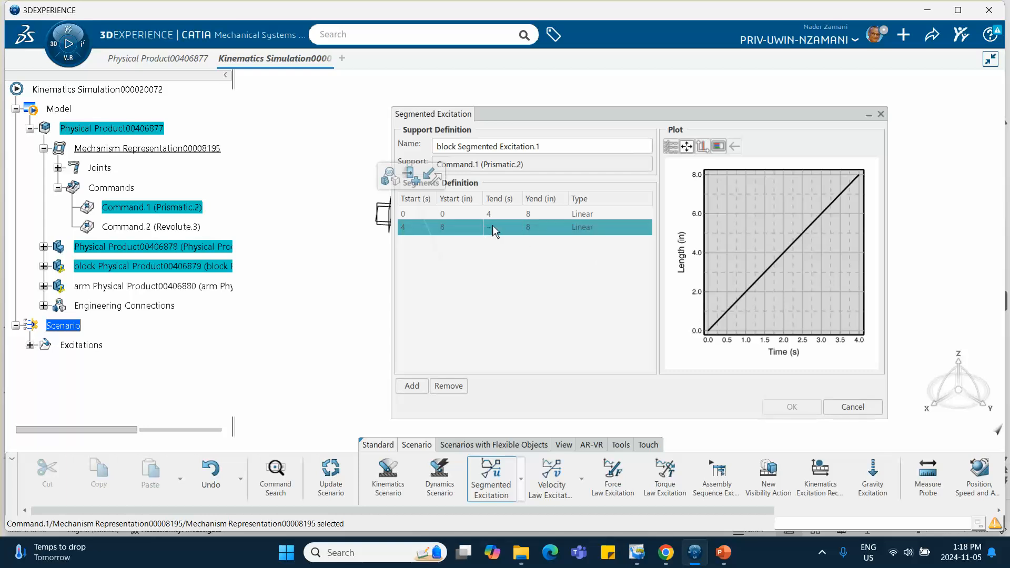
left_click(492, 226)
left_click(498, 293)
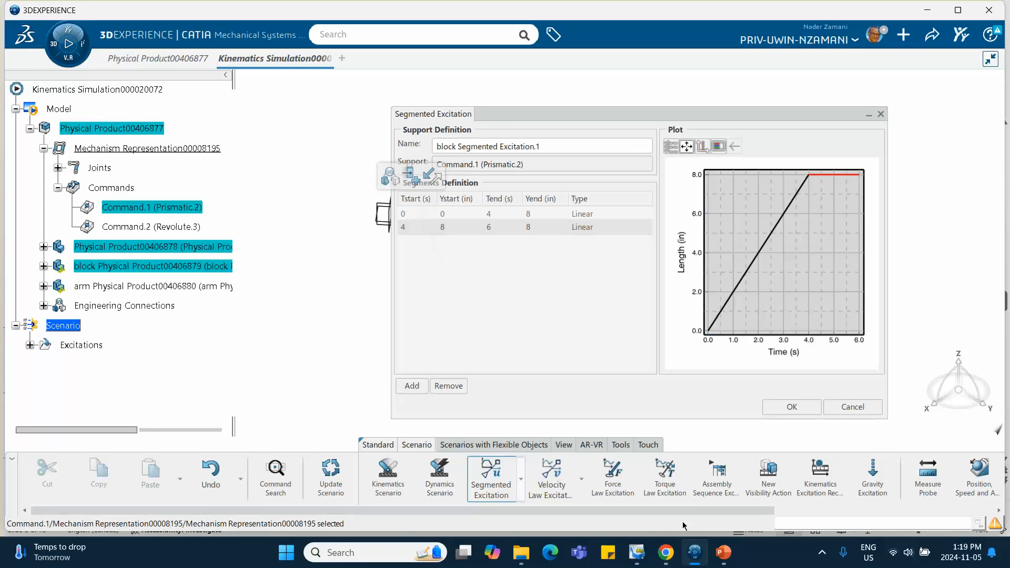
Add a third segment to the block's excitation with an end time of 10 s and an end length of 0 in
mouse_move(723, 552)
left_click(424, 229)
left_click(411, 385)
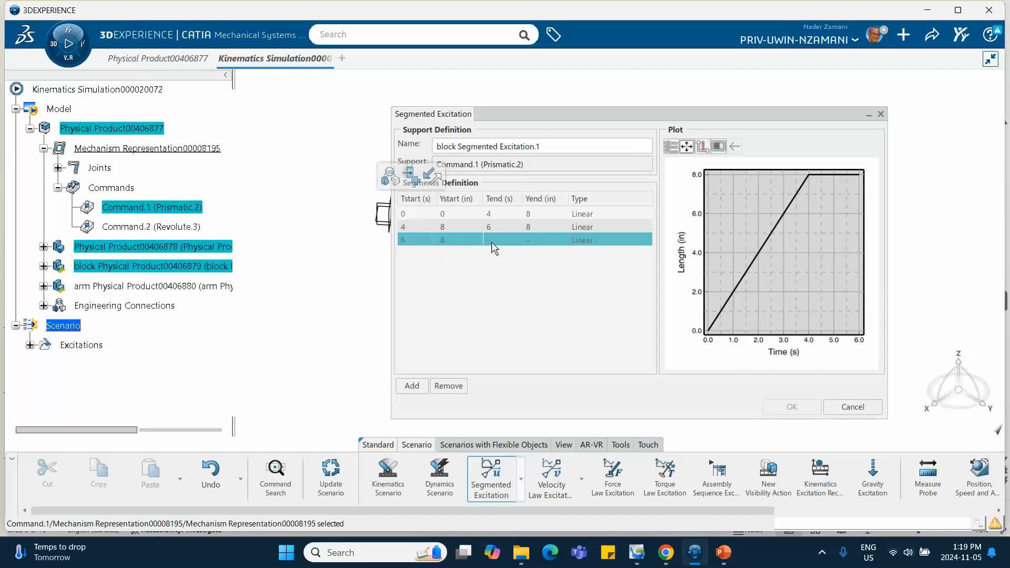
double_click(493, 242)
key("Return")
double_click(545, 240)
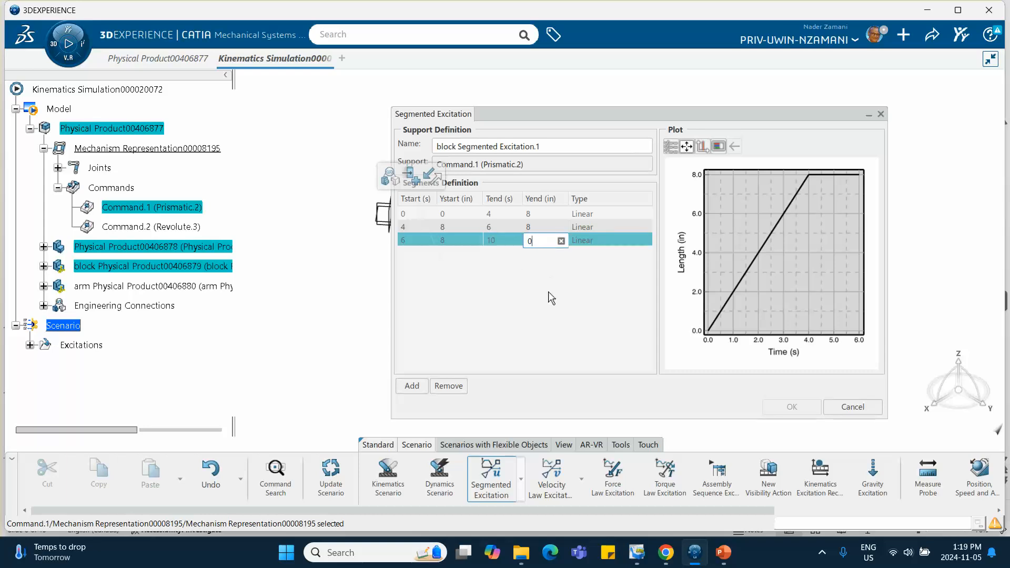
key("Return")
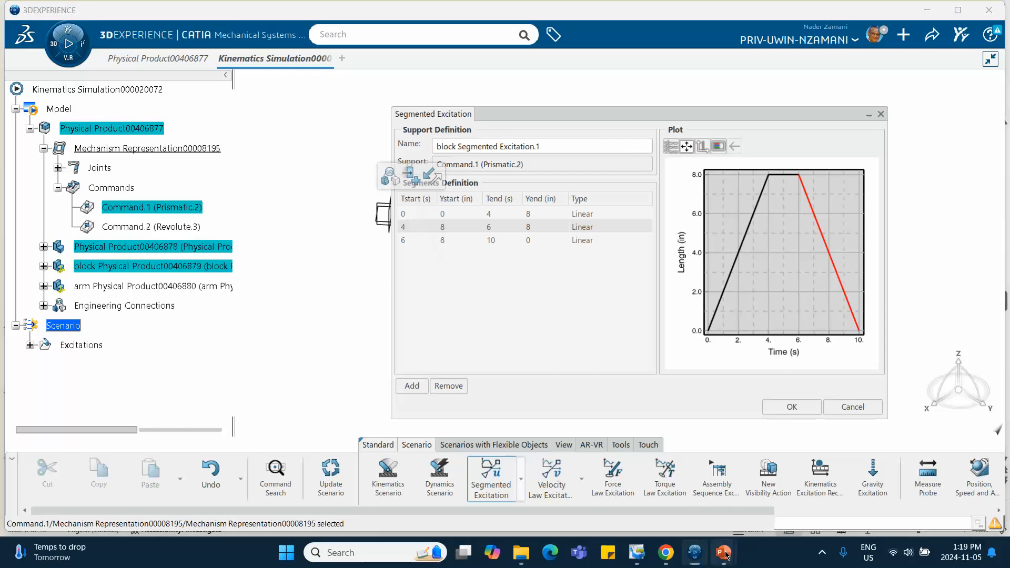
Compare the block's plot with the graph on the PowerPoint slide, return to 3DEXPERIENCE and accept the block's segmented excitation
left_click(800, 481)
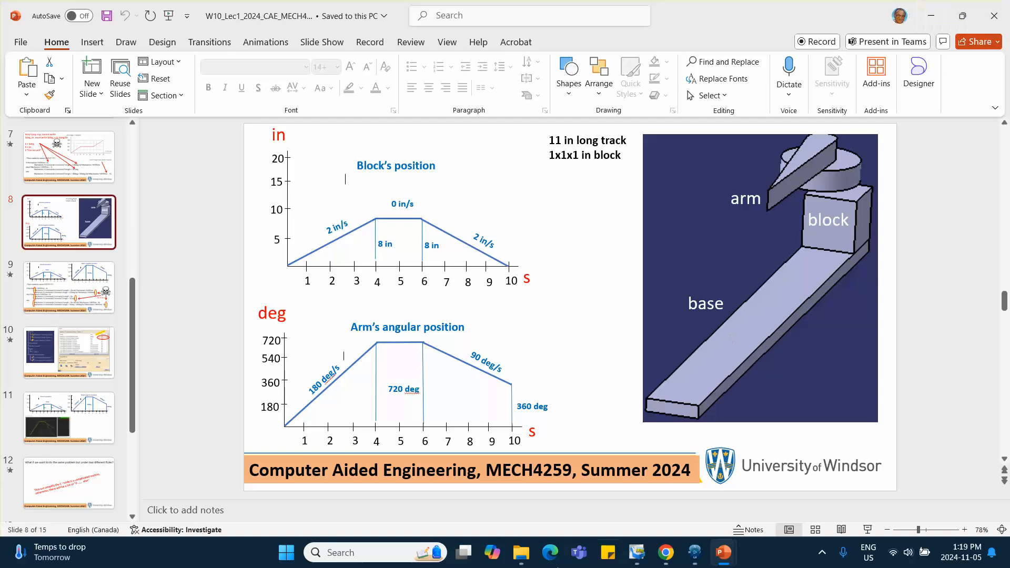
left_click(694, 552)
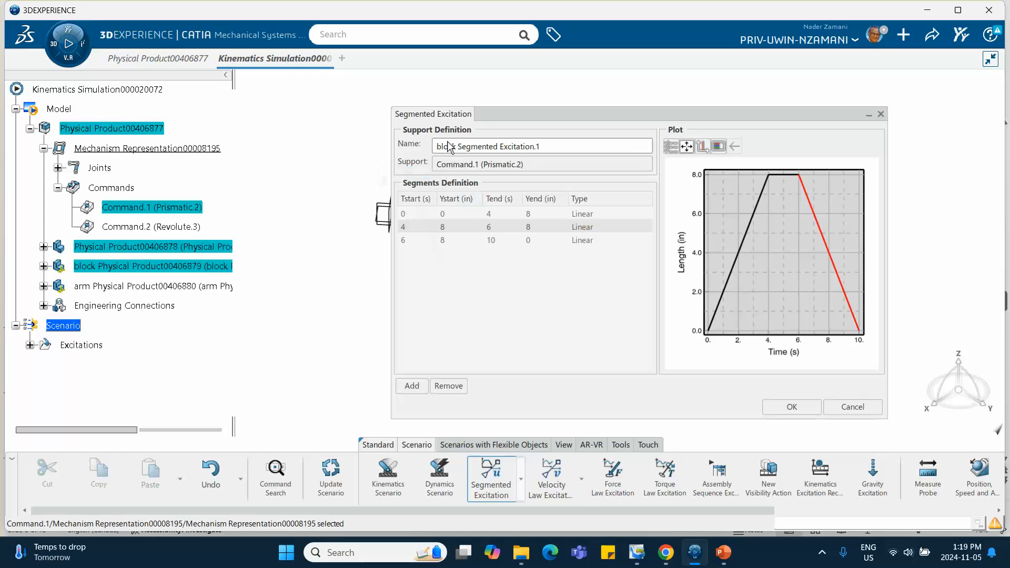
left_click(789, 408)
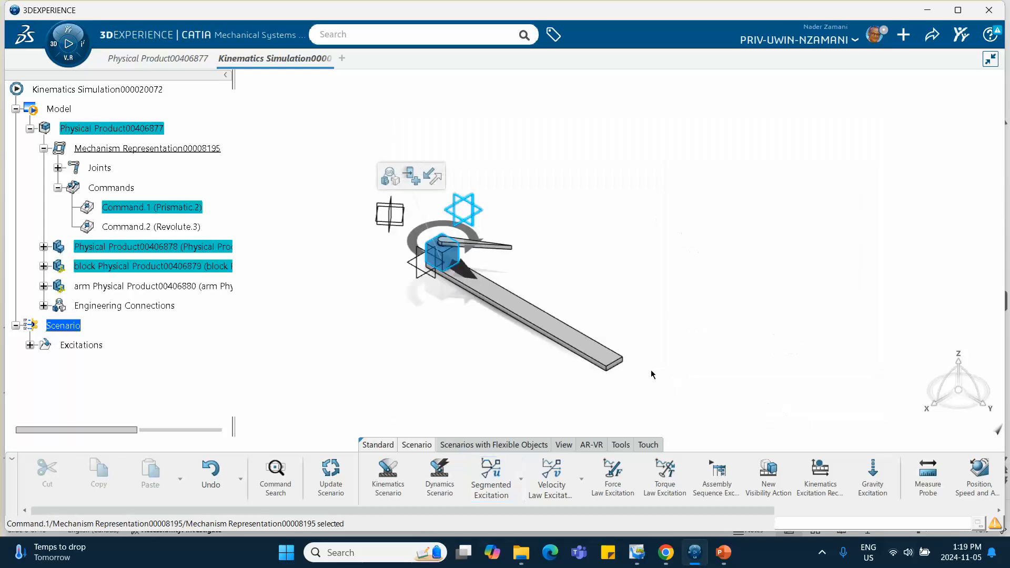
left_click(409, 386)
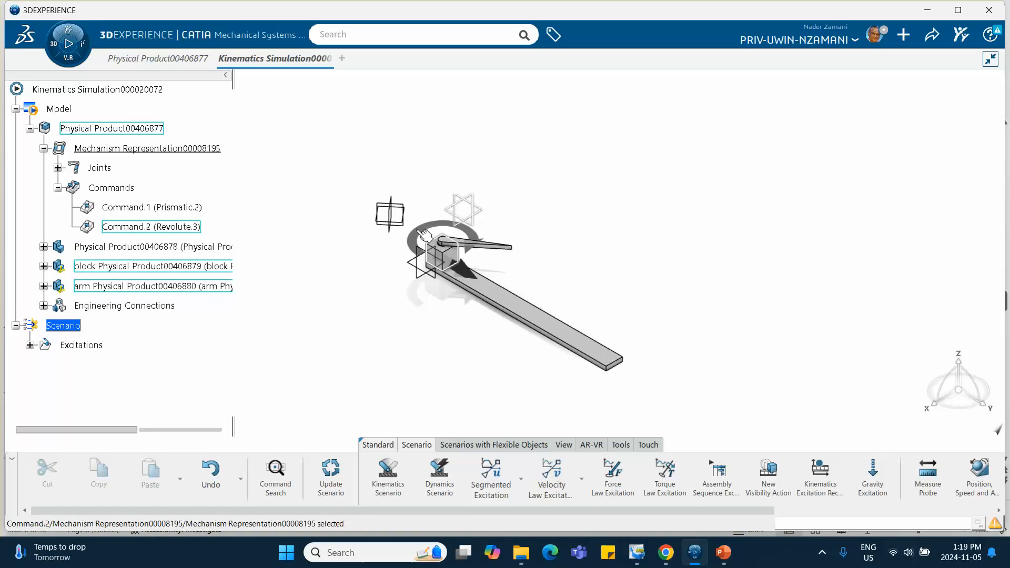
Start another Segmented Excitation named "arm Segmented Excitation.2" and set Command.2 (Revolute.3) as its support
left_click(493, 483)
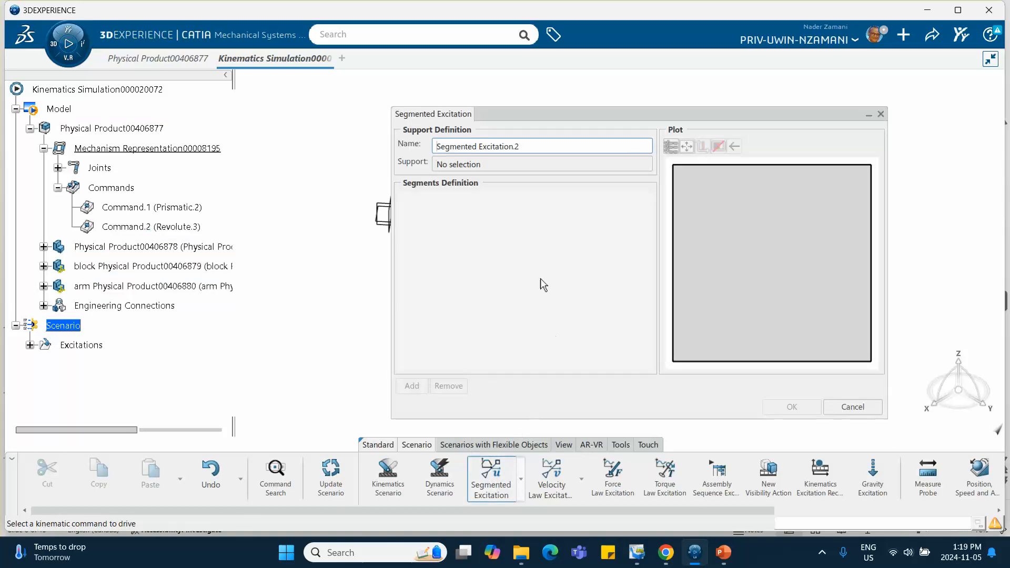
left_click(434, 147)
type("arm")
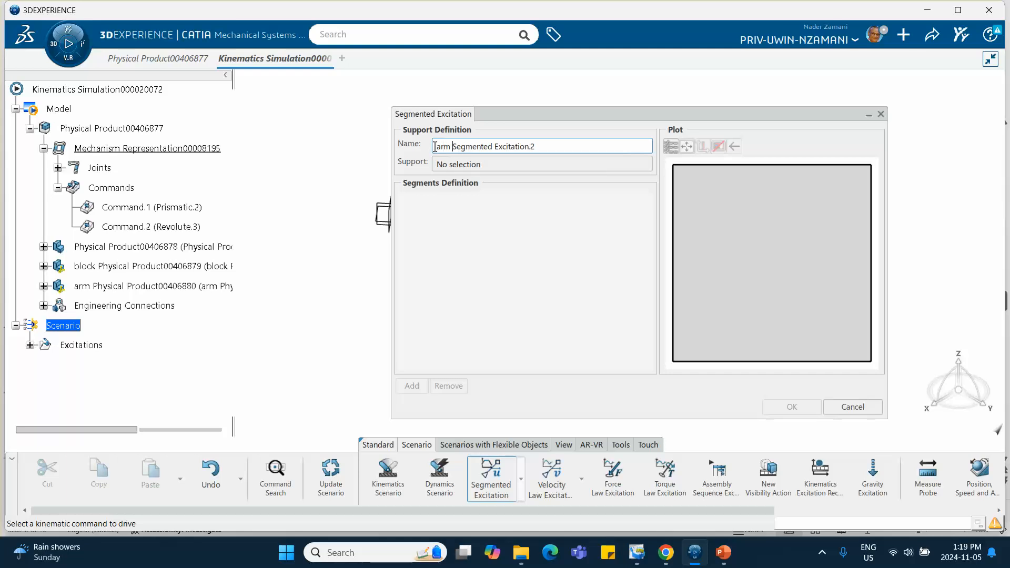
left_click(456, 164)
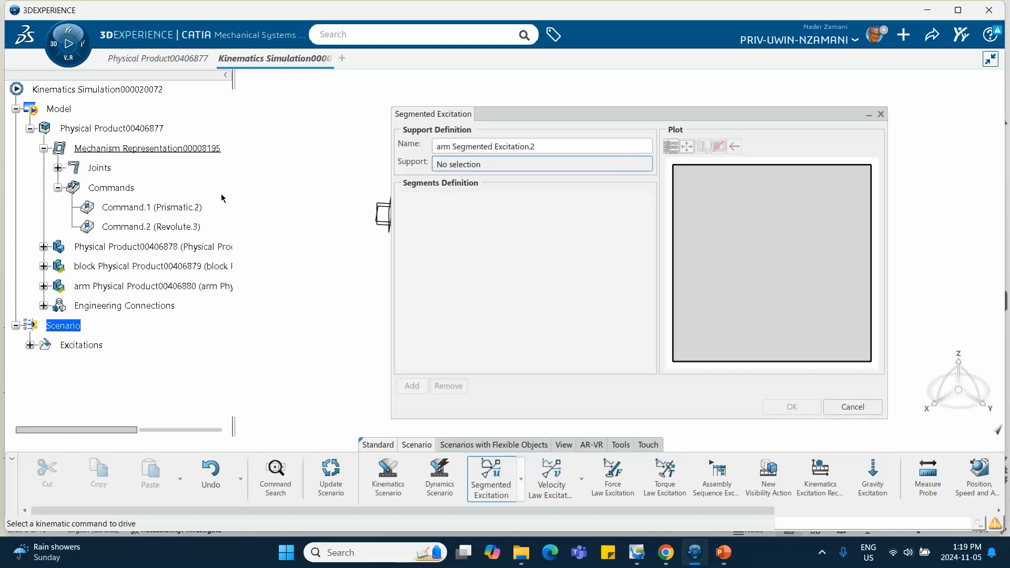
left_click(187, 228)
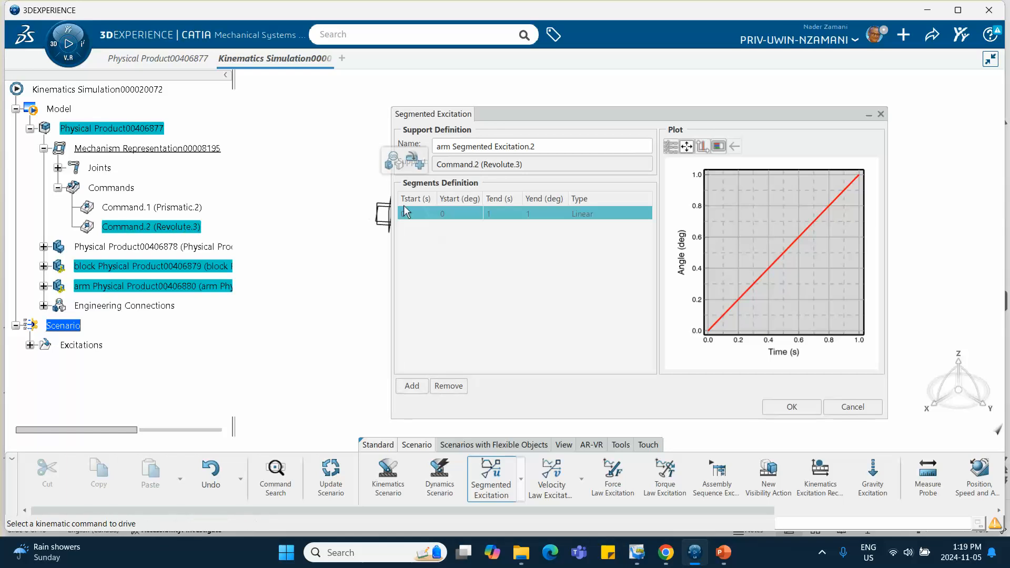
left_click(461, 285)
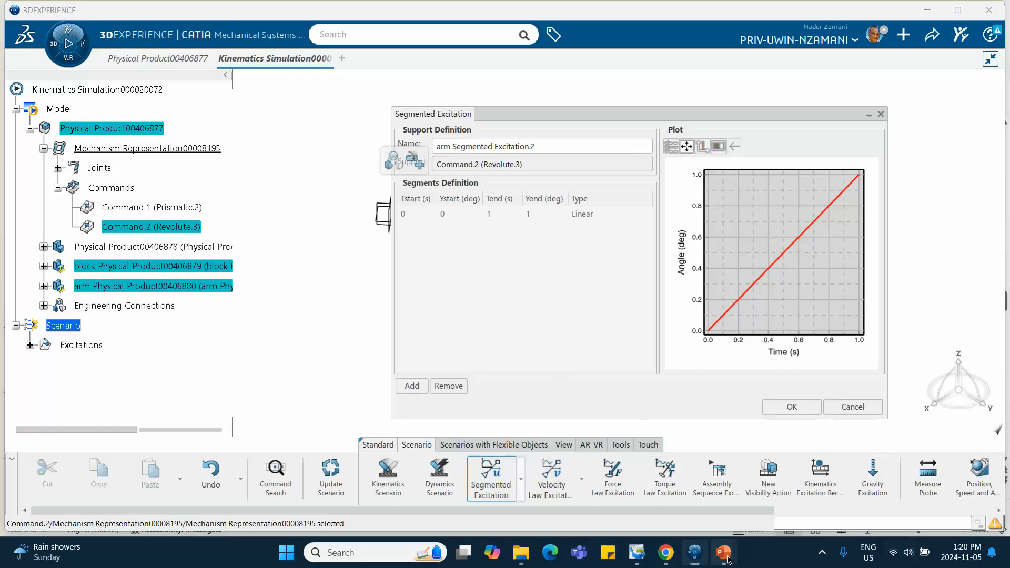
Switch to the PowerPoint lecture slide and check the arm's angular position graph
mouse_move(724, 550)
left_click(737, 521)
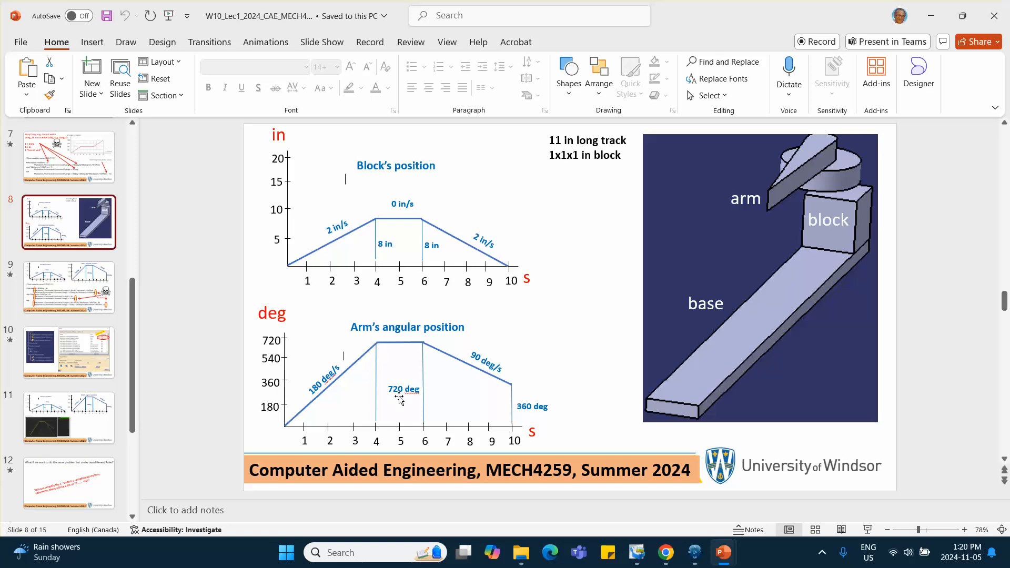
Return to 3DEXPERIENCE and set the first segment of the arm's excitation to end at 4 s and 720 deg
left_click(929, 15)
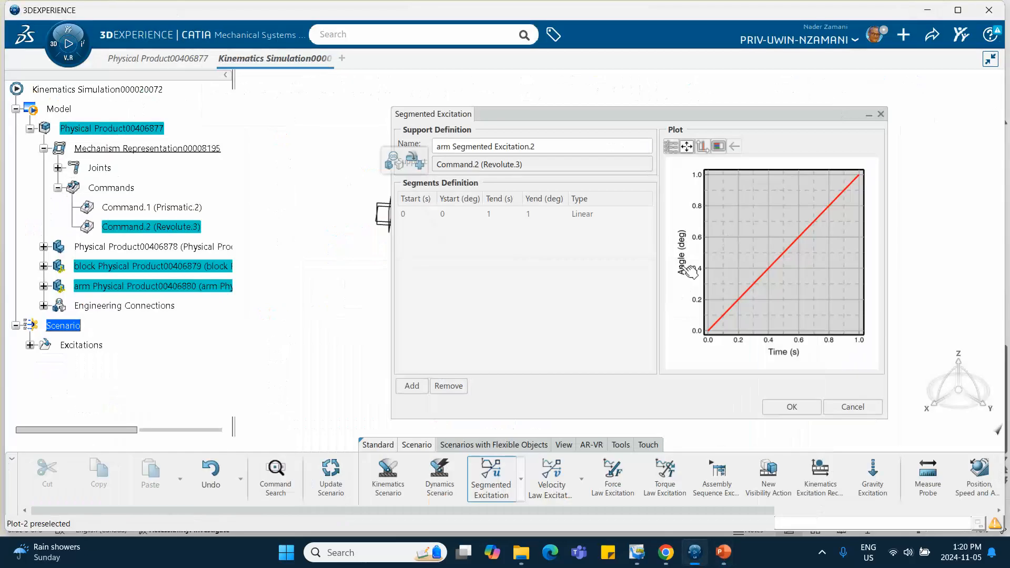
double_click(496, 213)
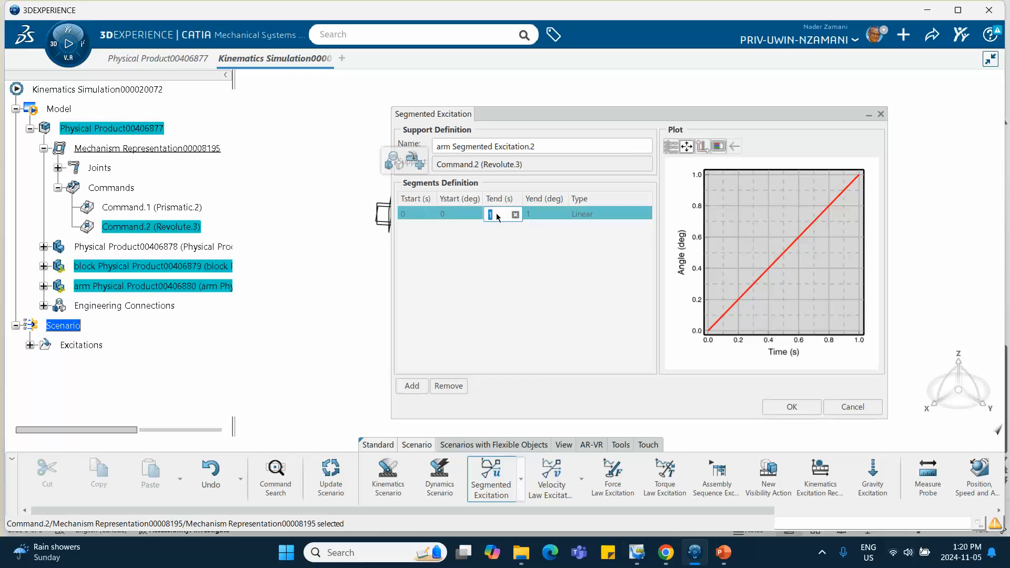
type("4")
key("Tab")
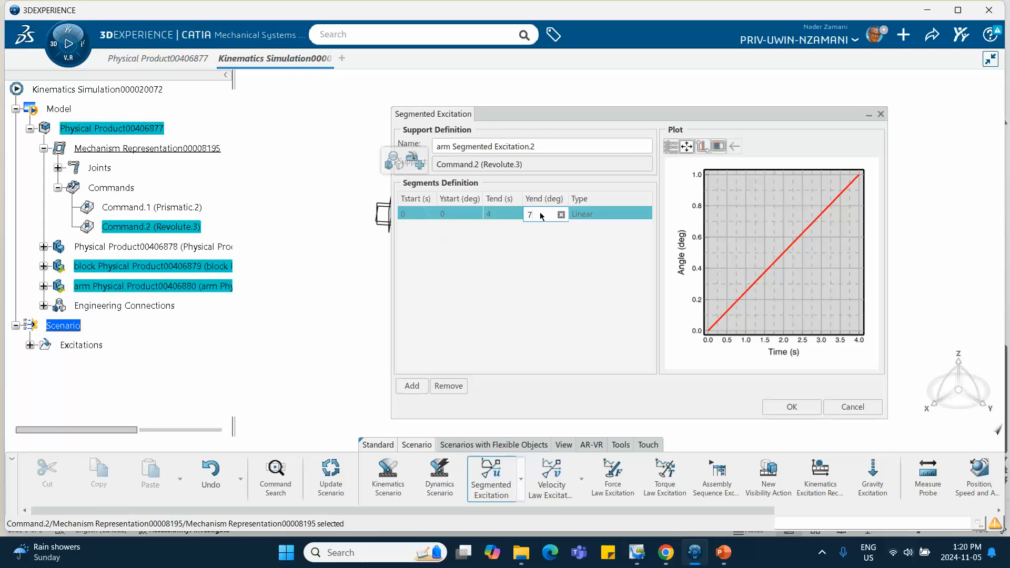
type("720")
left_click(588, 255)
Check the arm's angular position graph on the PowerPoint slide, then go back to 3DEXPERIENCE
mouse_move(723, 553)
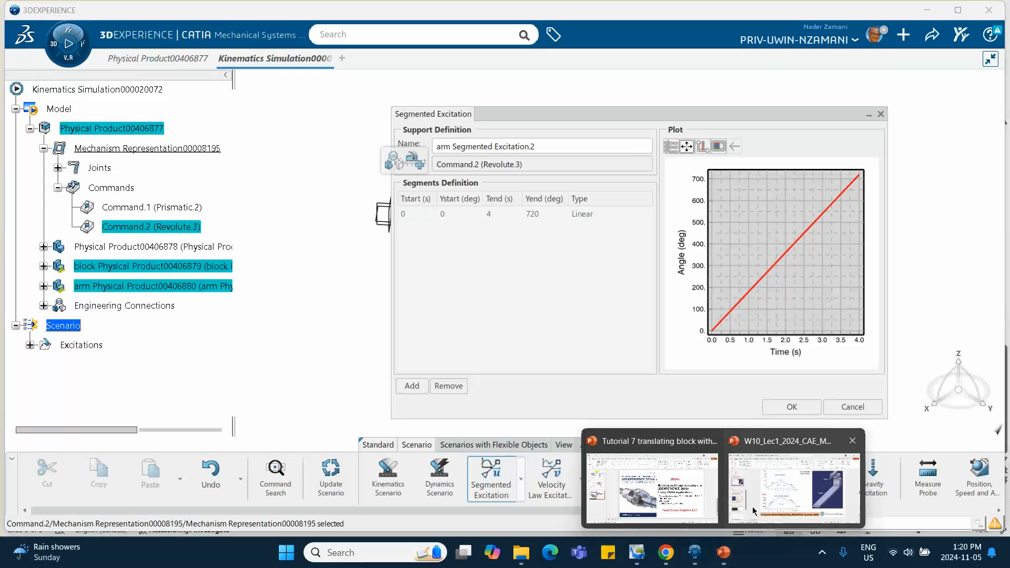
left_click(788, 486)
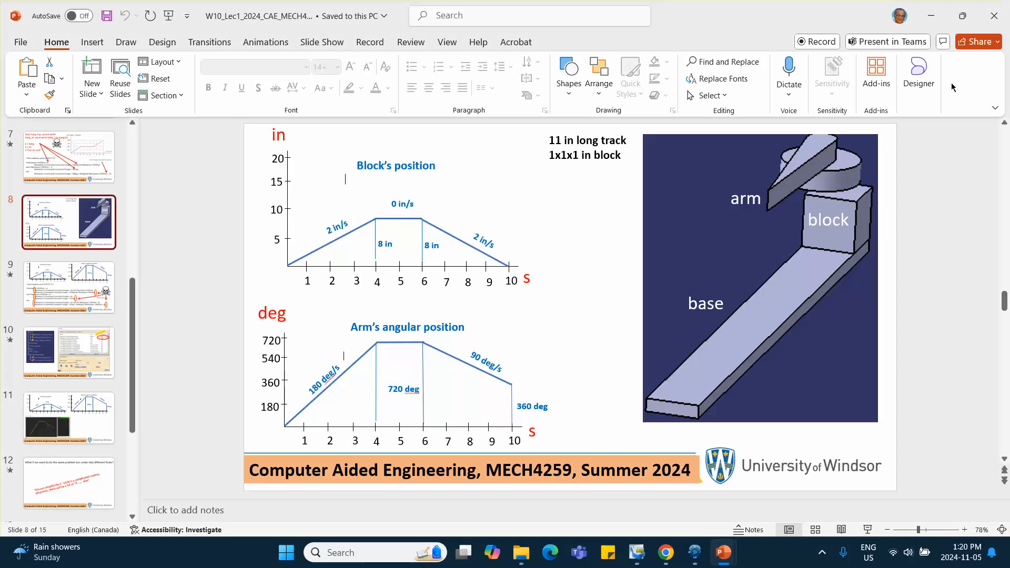
left_click(931, 16)
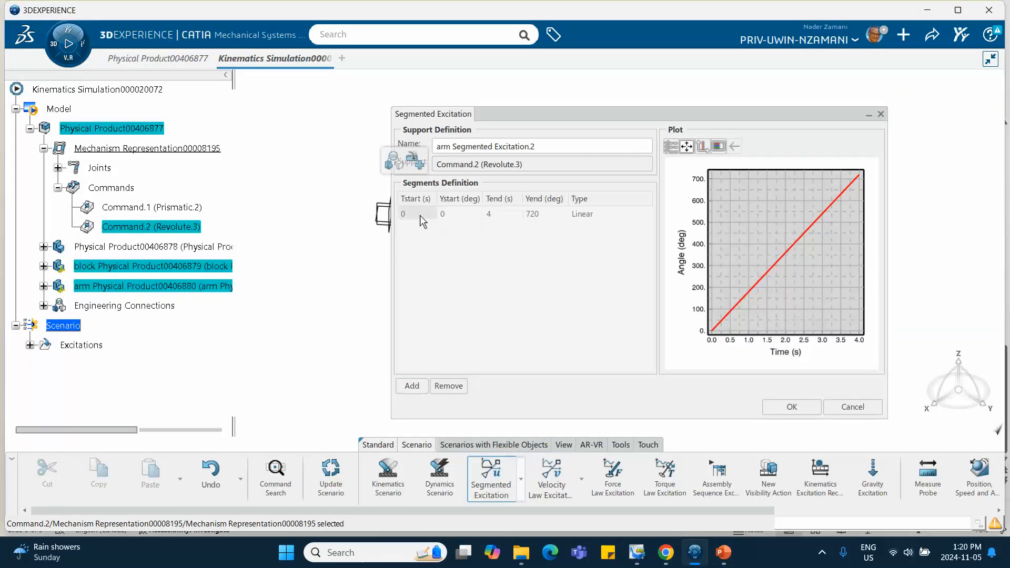
Add a second segment to the arm's excitation with an end time of 6 s and an end angle of 720 deg
left_click(439, 216)
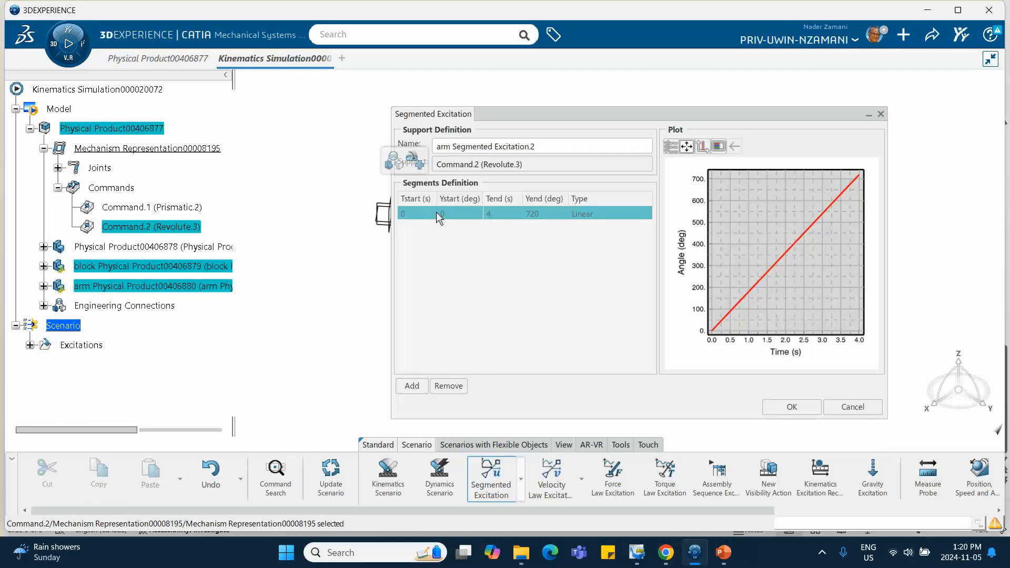
left_click(412, 385)
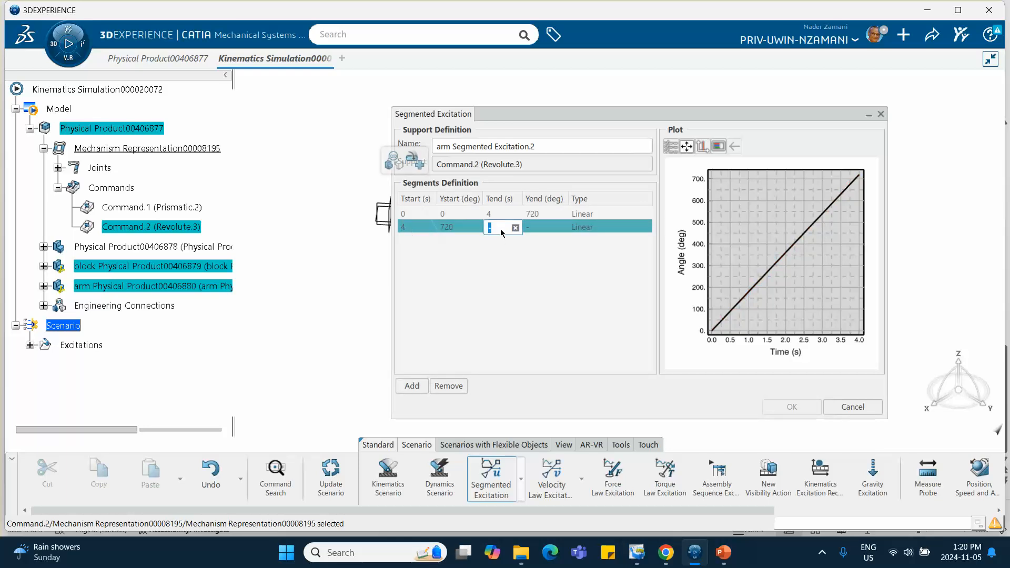
type("6")
left_click(540, 232)
type("7")
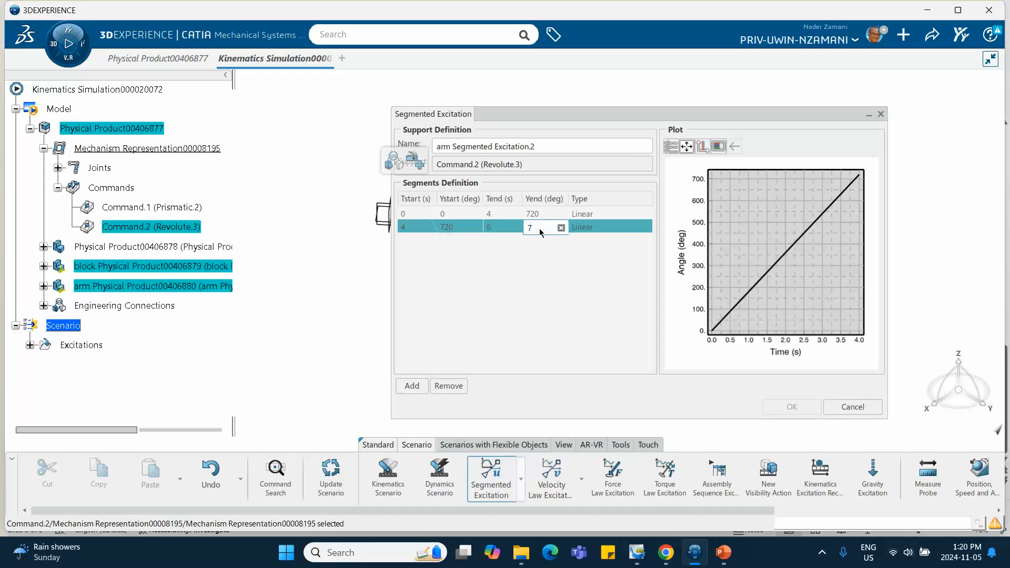
type("20")
left_click(558, 267)
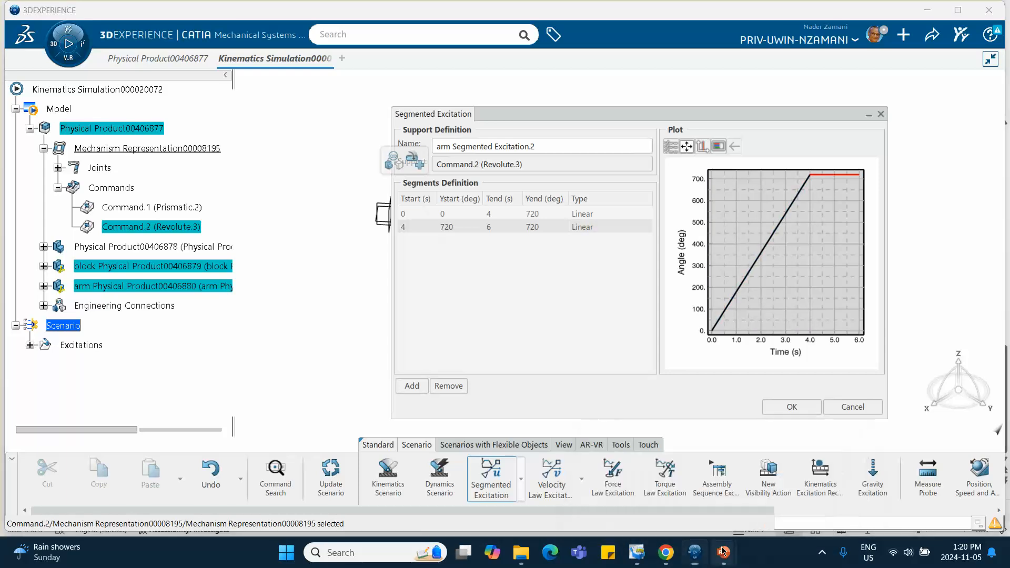
Read the final part of the arm's graph on the PowerPoint slide and return to 3DEXPERIENCE
mouse_move(723, 552)
left_click(721, 483)
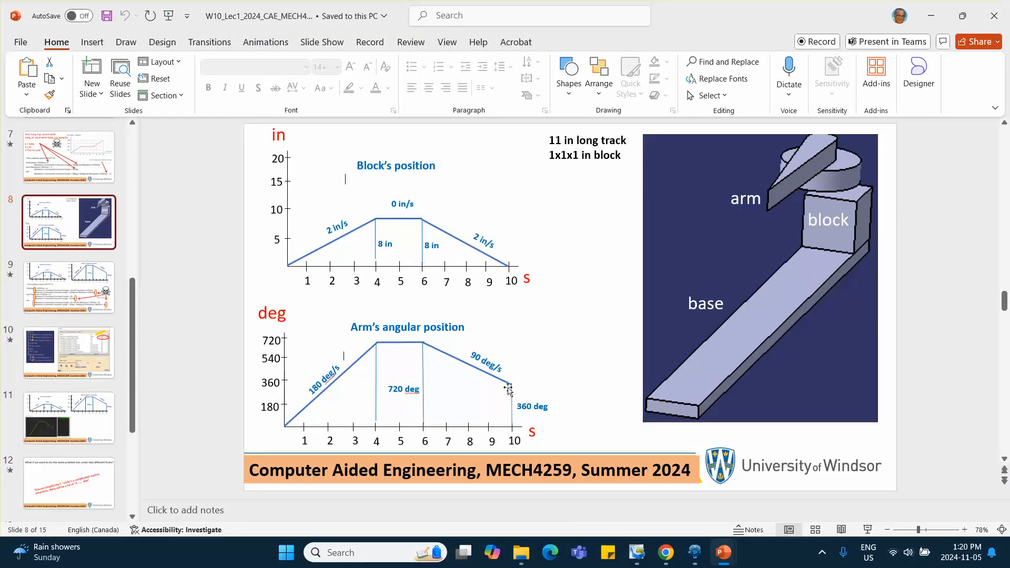
left_click(929, 15)
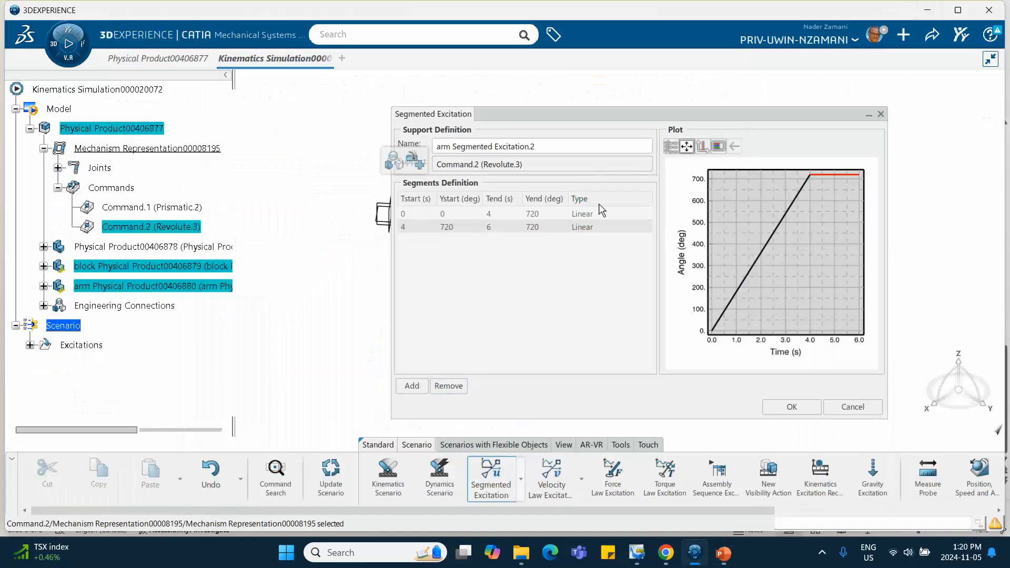
Add a third segment to the arm's excitation with an end time of 10 s and an end angle of 360 deg
left_click(418, 227)
left_click(410, 387)
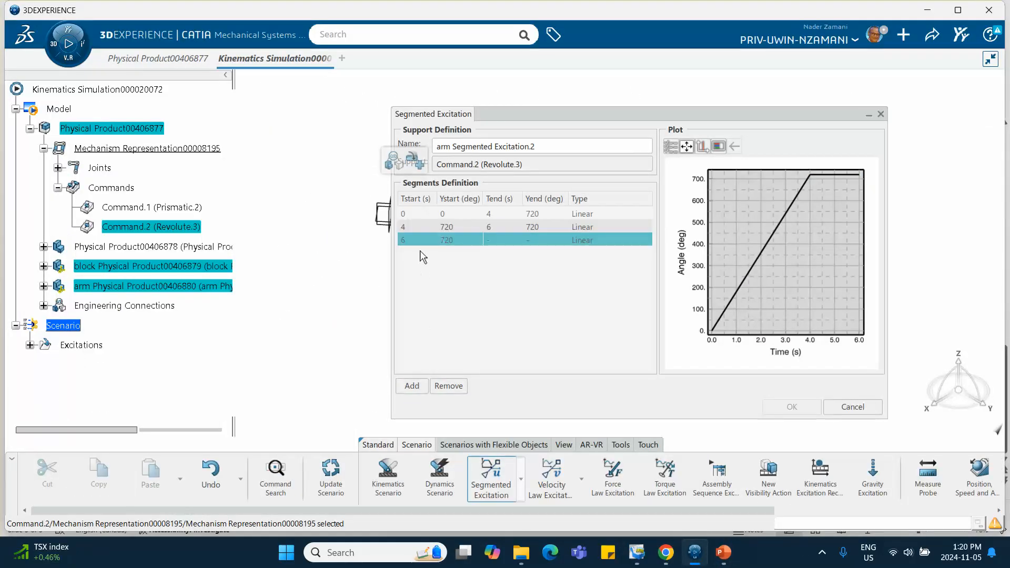
left_click(506, 241)
type("10")
key("Return")
left_click(546, 241)
type("0")
left_click(573, 273)
Compare the arm's plot with the PowerPoint slide's graph, return to 3DEXPERIENCE and accept the arm's segmented excitation
mouse_move(723, 552)
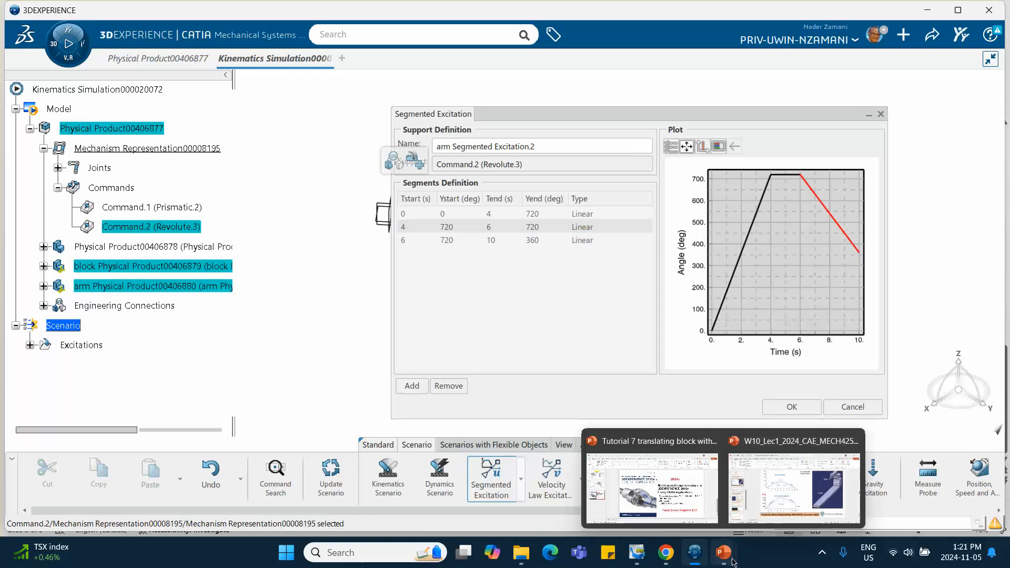
left_click(770, 452)
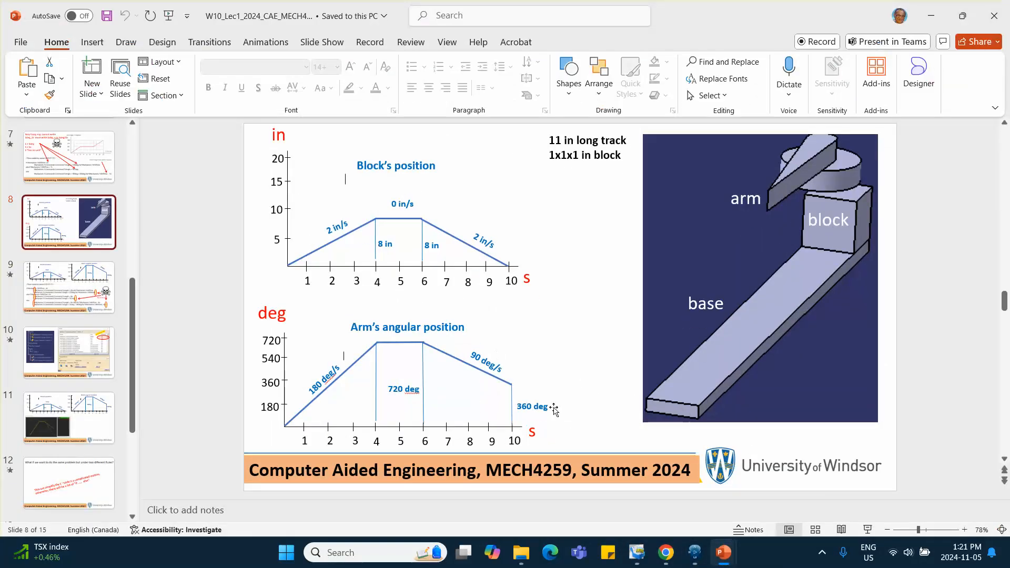
left_click(930, 15)
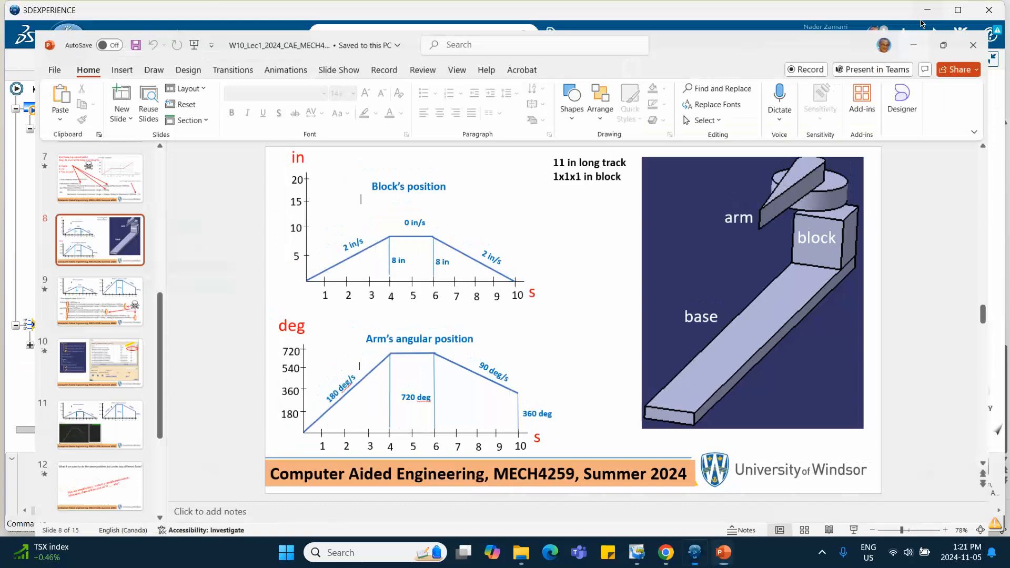
left_click(792, 407)
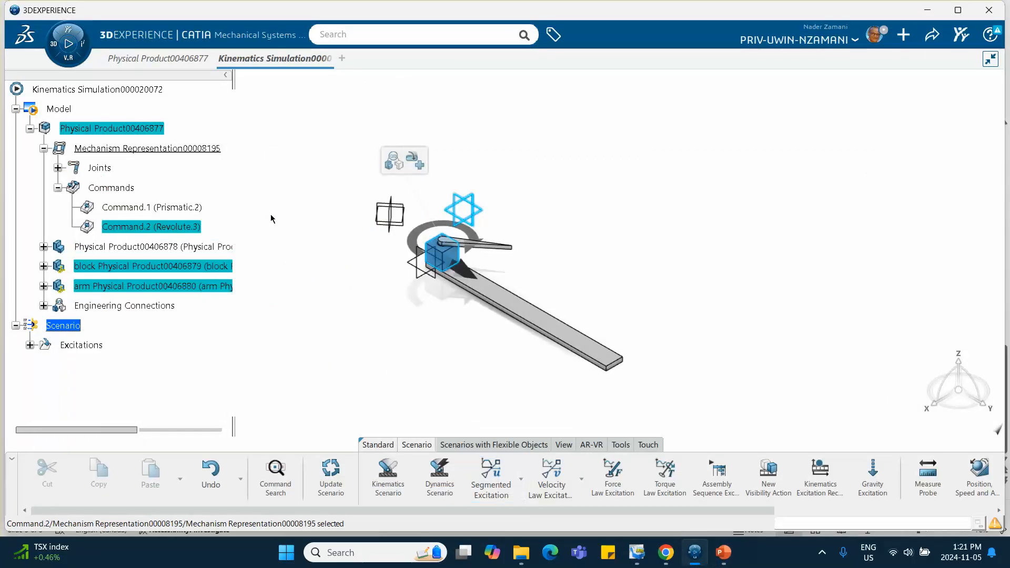
Expand the Excitations node of the scenario and examine the block and arm segmented excitations
left_click(30, 345)
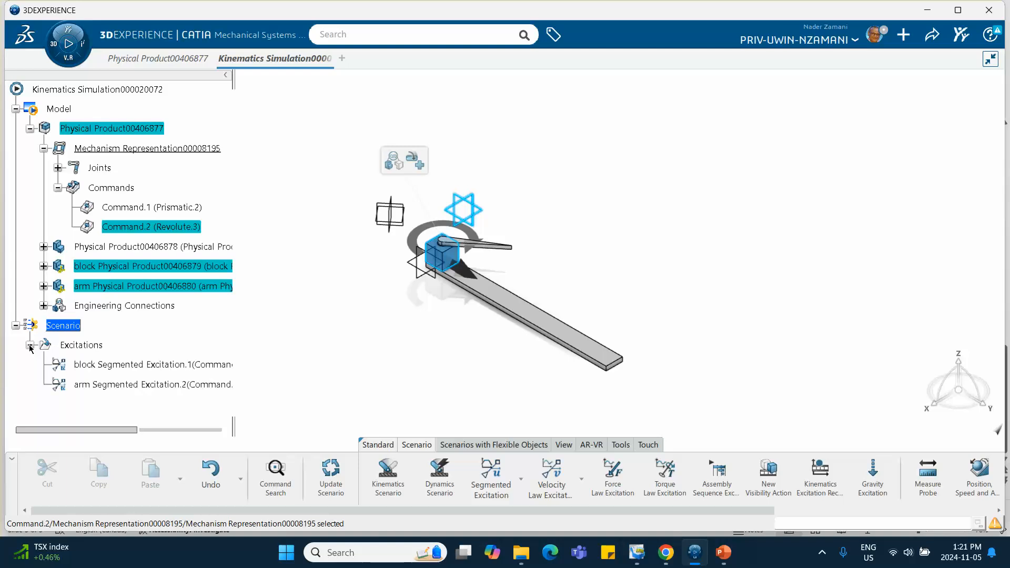
scroll(213, 247, "down", 3)
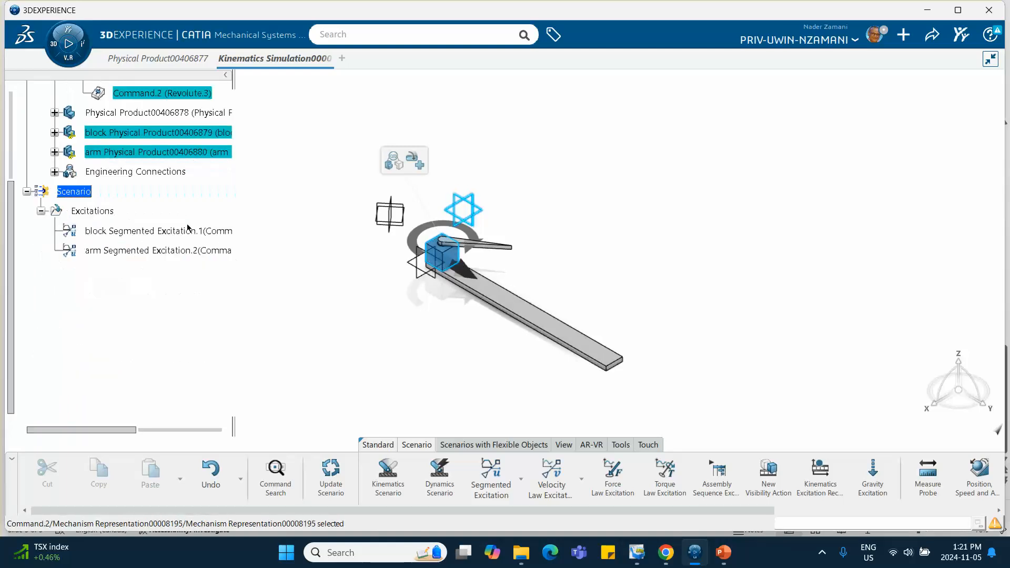
right_click(200, 234)
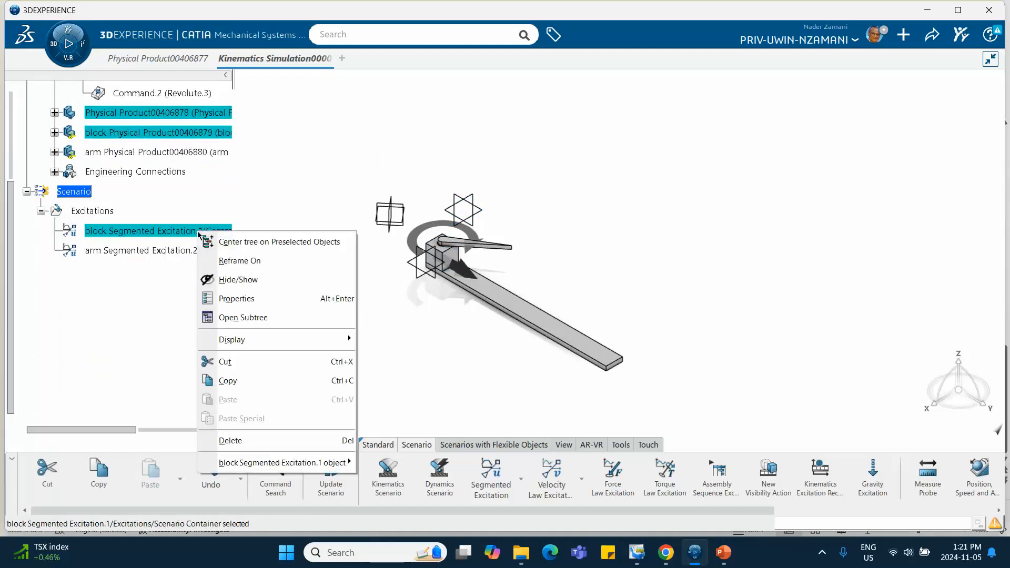
left_click(121, 284)
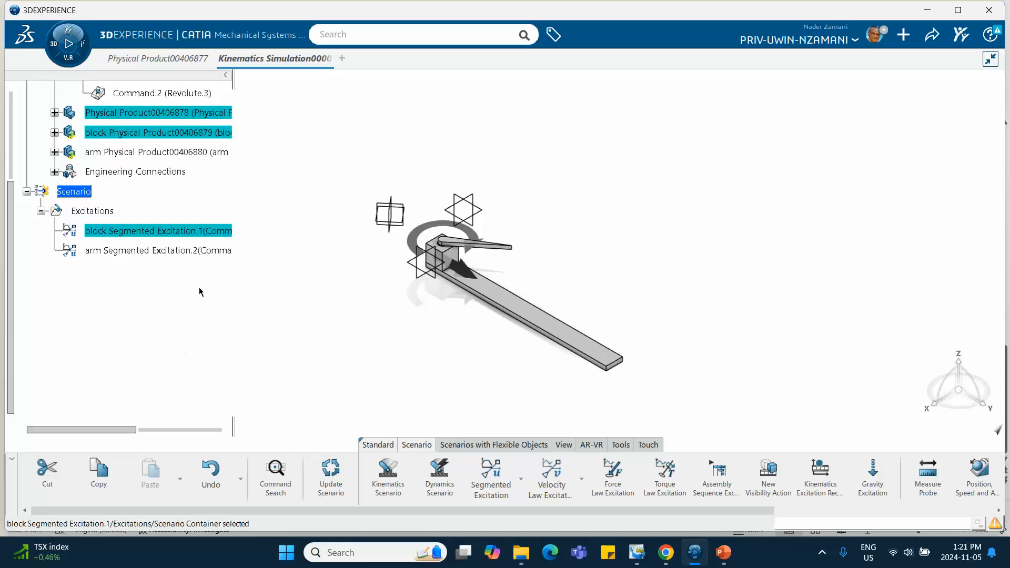
left_click(254, 380)
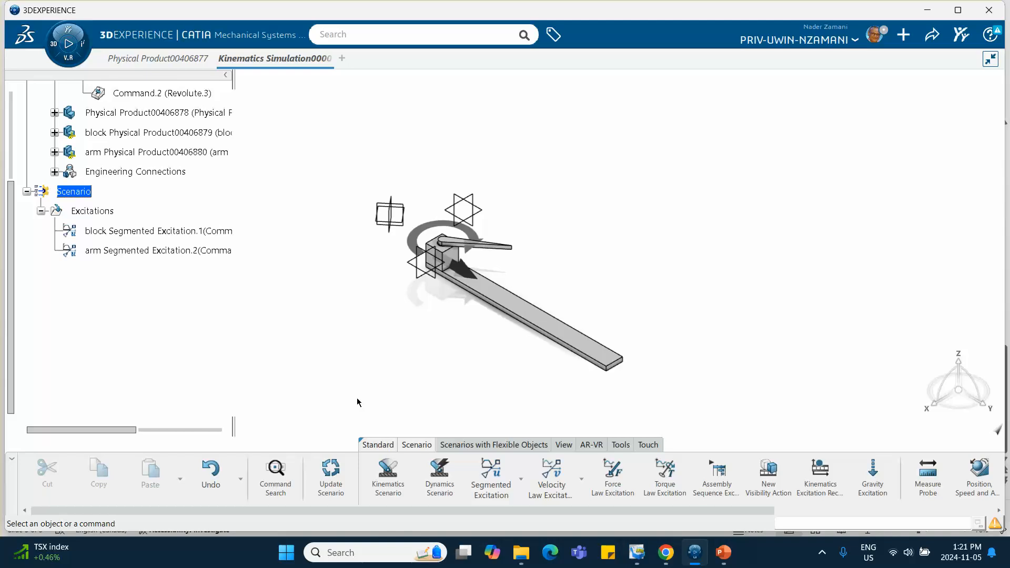
Start a Kinematics Scenario and reference both the block and the arm segmented excitations in it
left_click(388, 479)
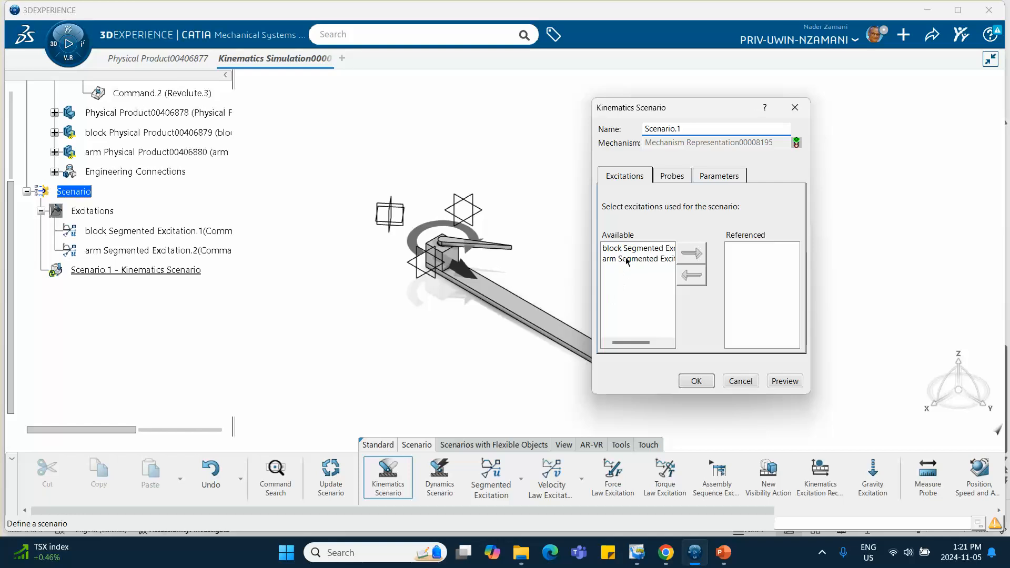
left_click(638, 248)
left_click(691, 253)
left_click(650, 250)
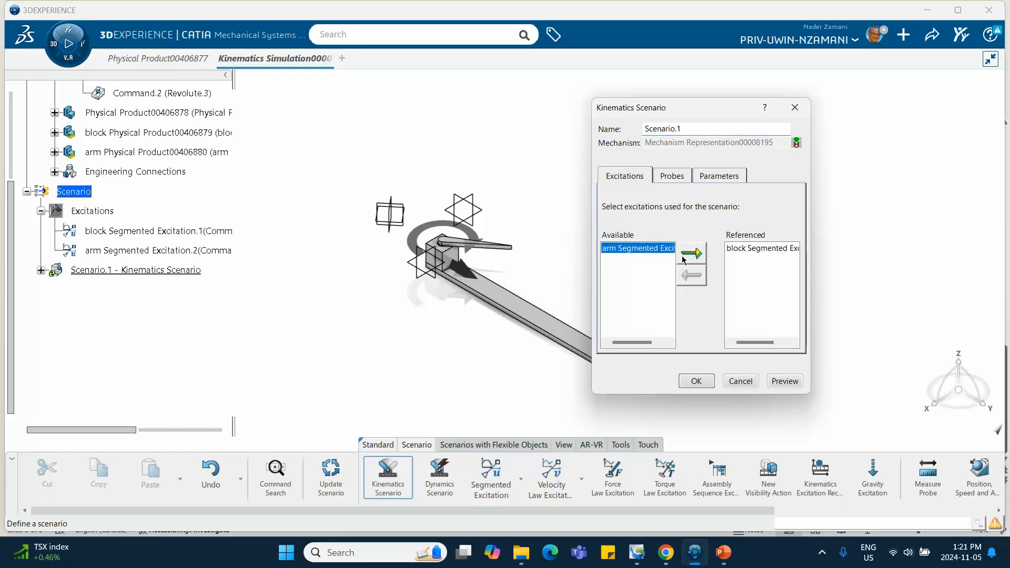
left_click(687, 258)
Set the kinematics scenario's simulation time step to 0.01 s and accept the scenario
left_click(719, 176)
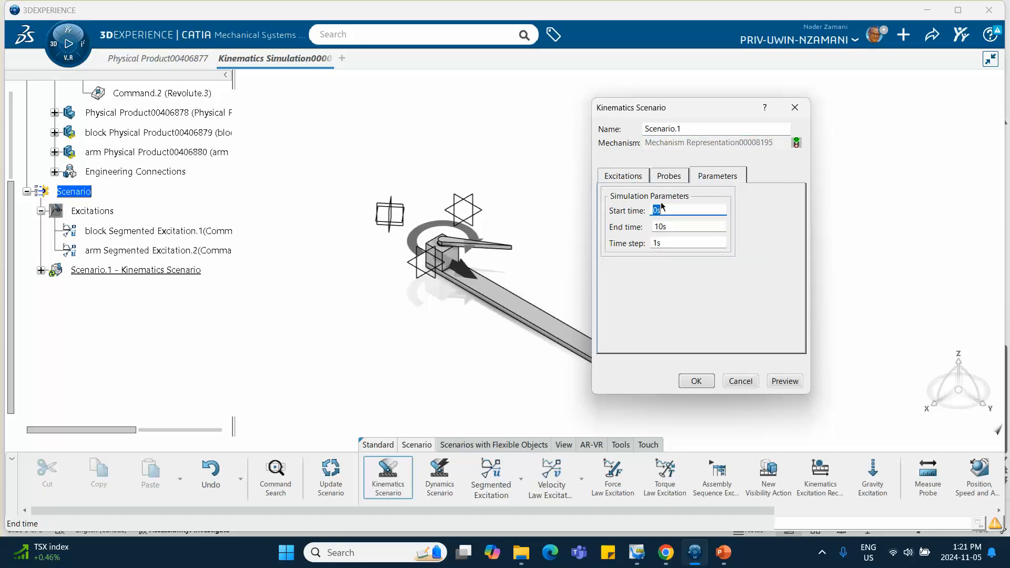
double_click(657, 243)
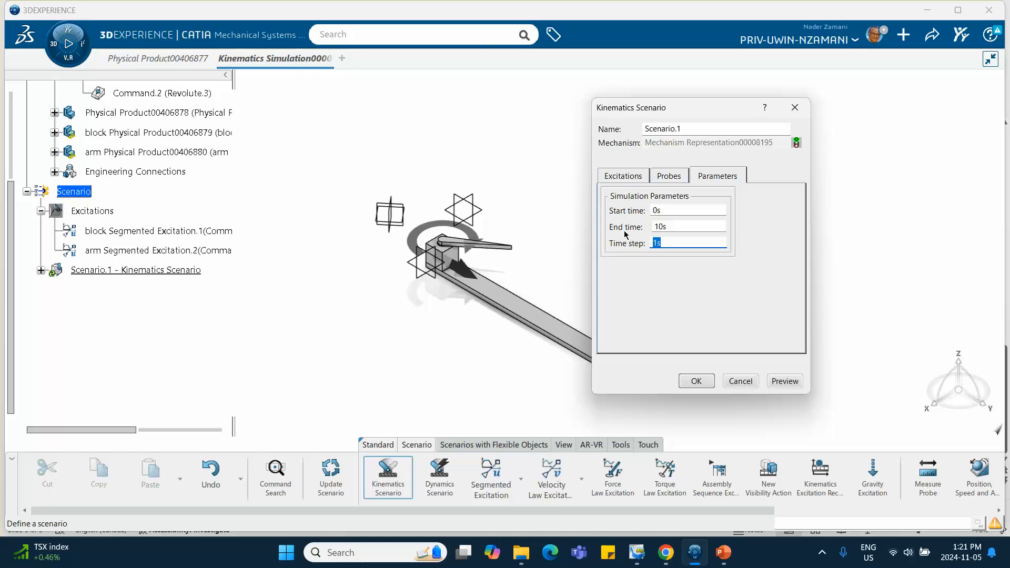
type(".01")
key("BackSpace")
key("BackSpace")
left_click(694, 380)
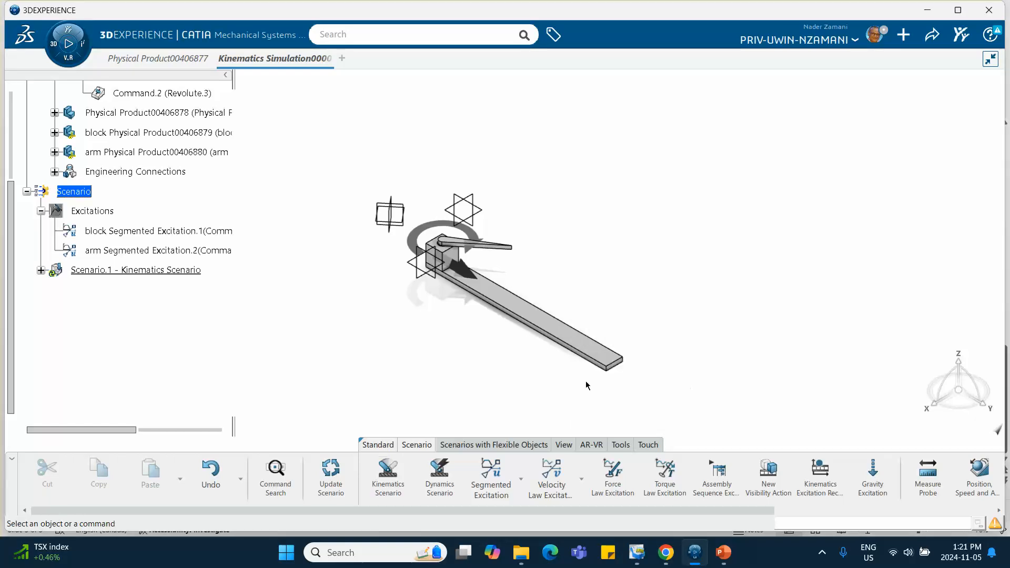
left_click(111, 231)
right_click(111, 231)
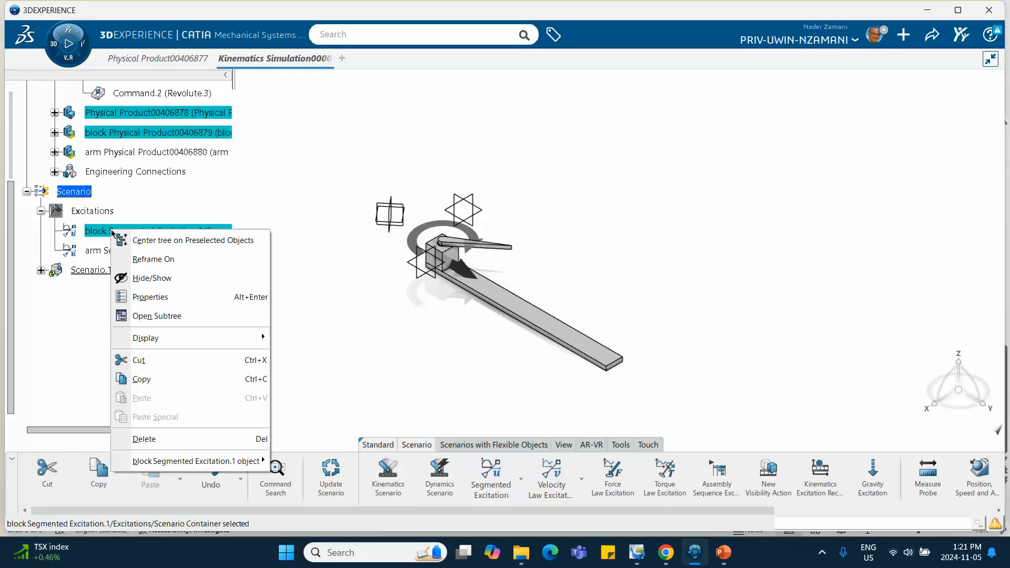
left_click(230, 192)
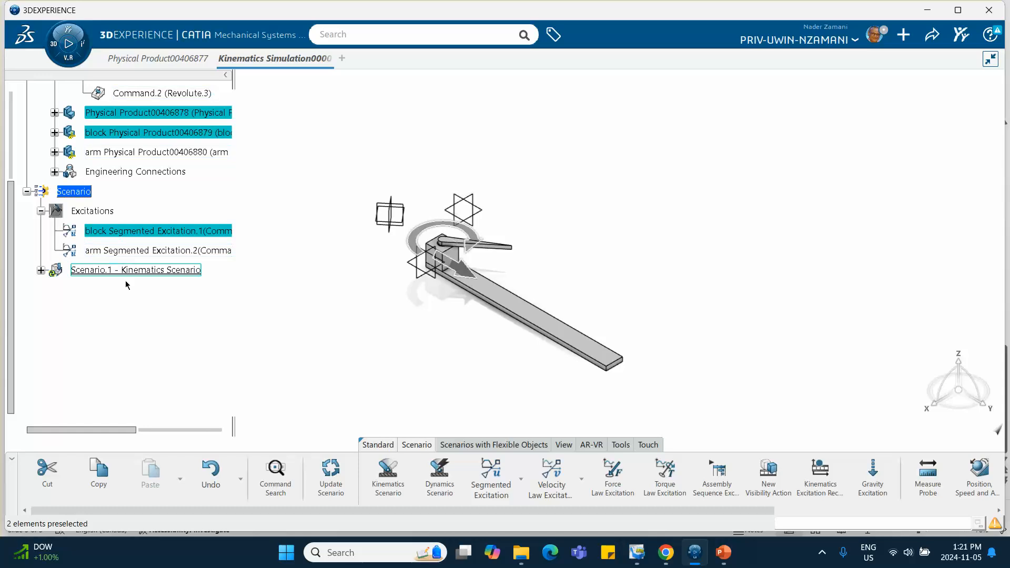
Expand Scenario.1 and view the combined plot of its excitations, then close the plot
left_click(41, 269)
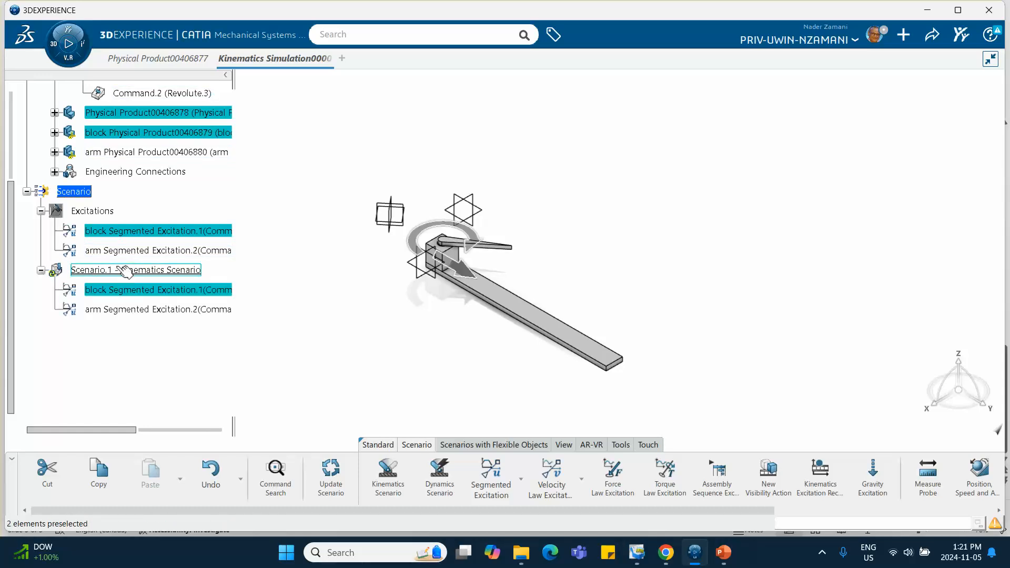
right_click(117, 270)
left_click(181, 469)
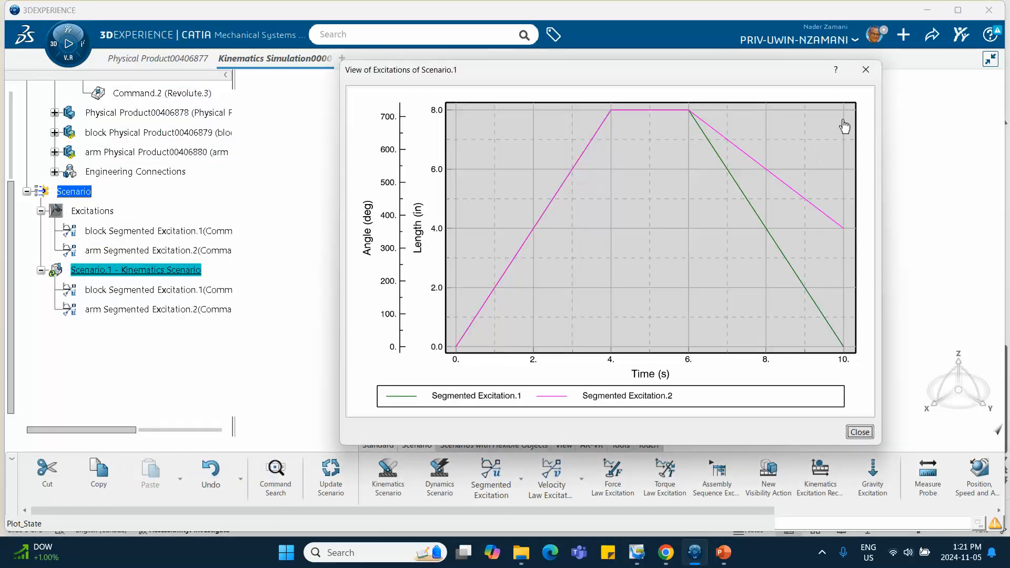
left_click(865, 70)
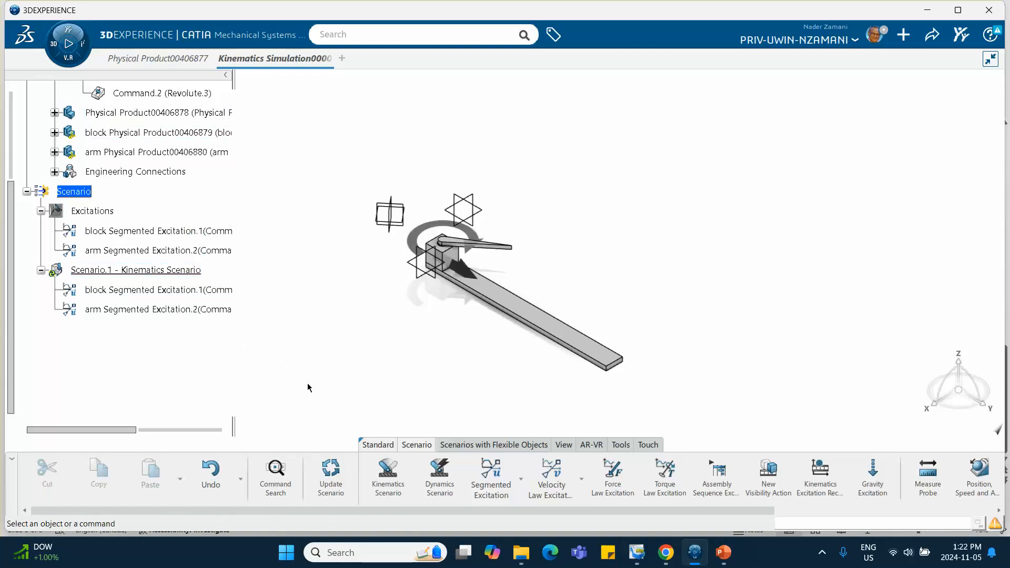
Compute and generate the results of Scenario.1 with global update and open the scenario results
scroll(452, 474, "down", 5)
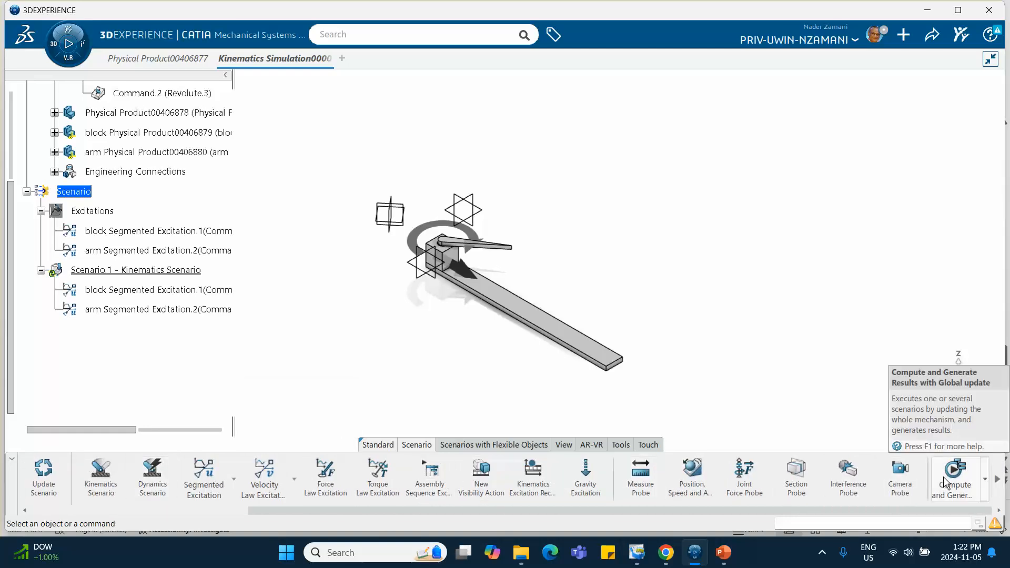
left_click(949, 483)
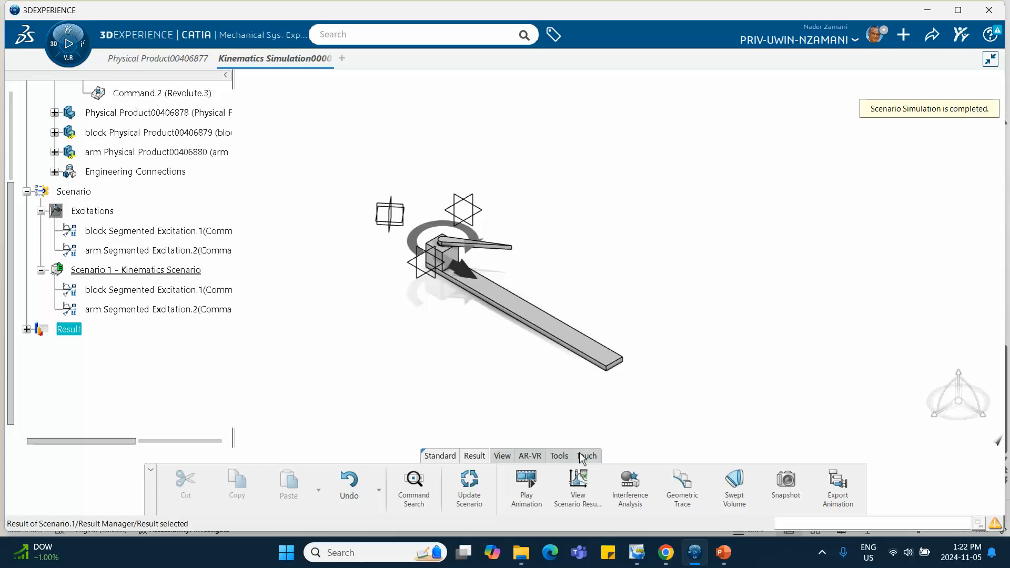
left_click(577, 484)
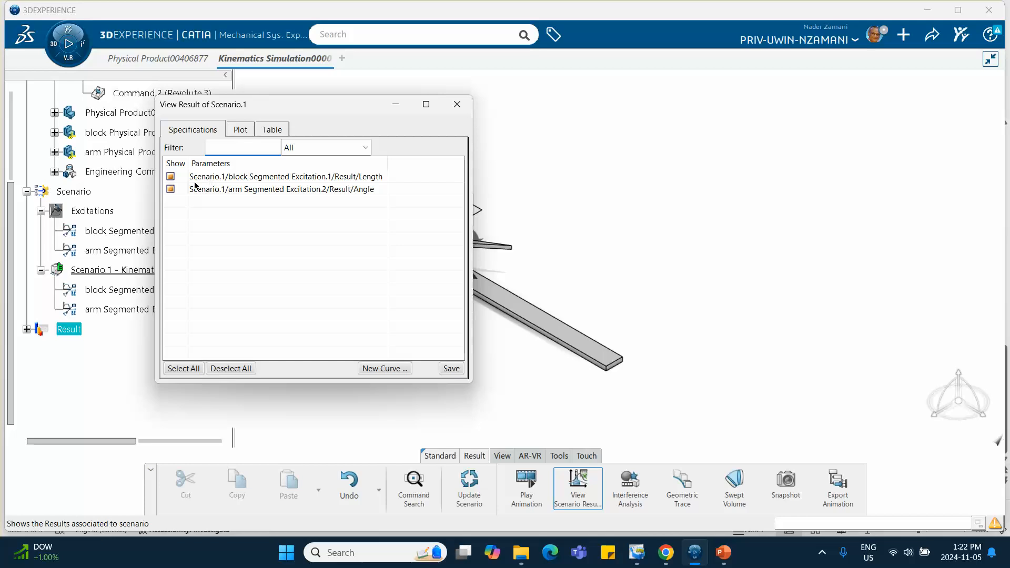
View the plot of Scenario.1's results, compare it with the lecture slide's graphs, and minimize the results window
left_click(239, 129)
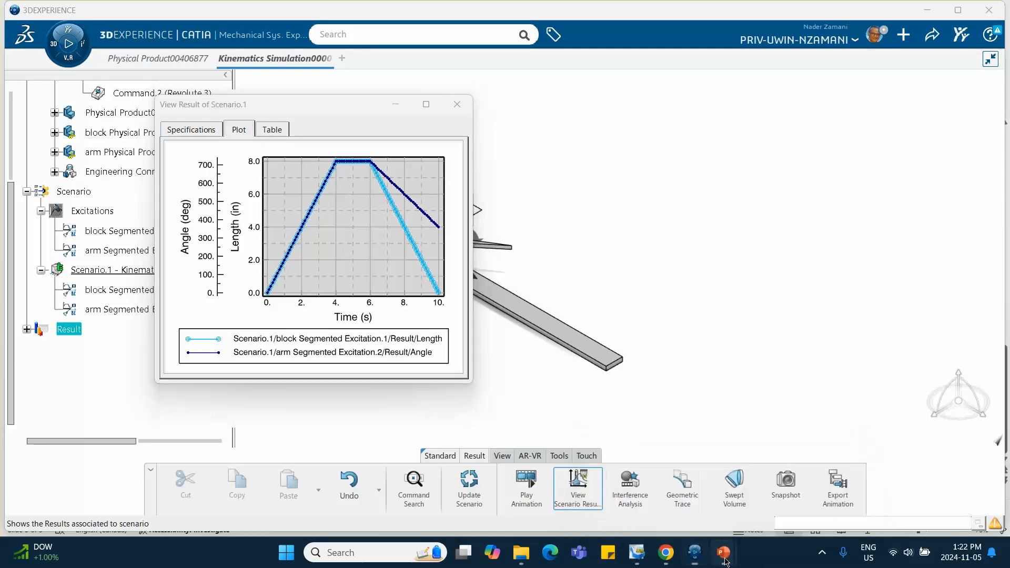
left_click(750, 518)
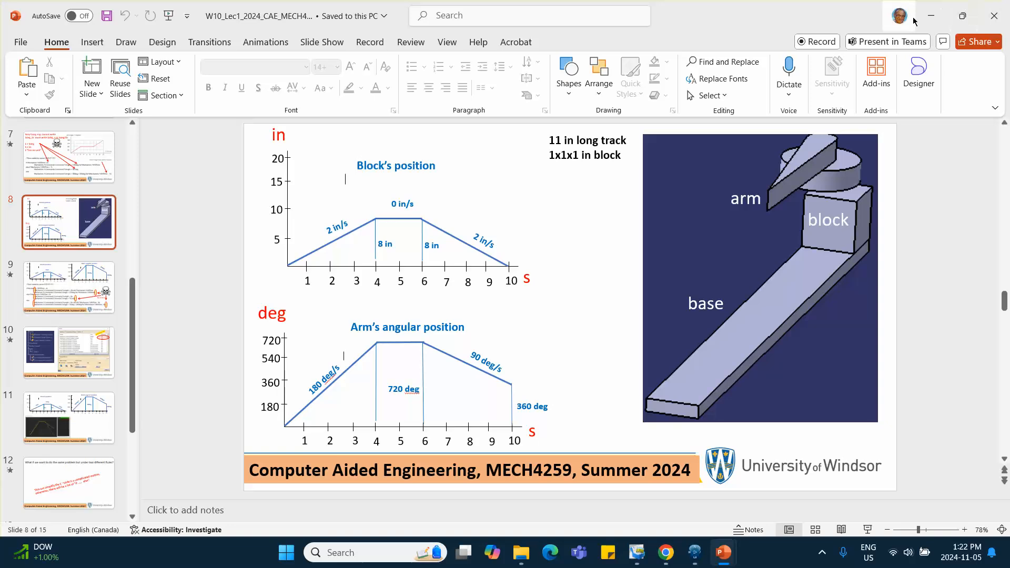
key("alt+Tab")
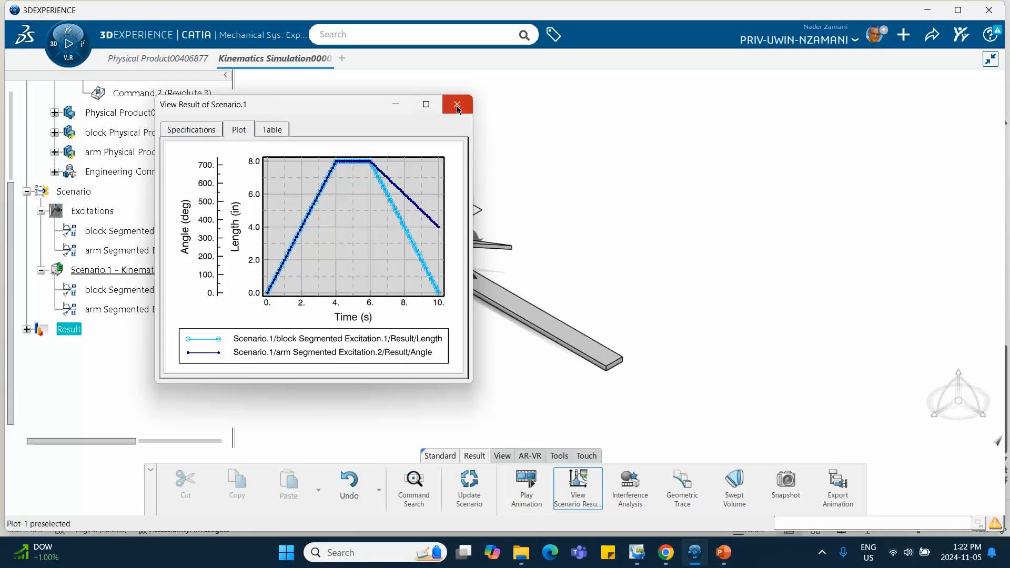
left_click_drag(362, 111, 497, 95)
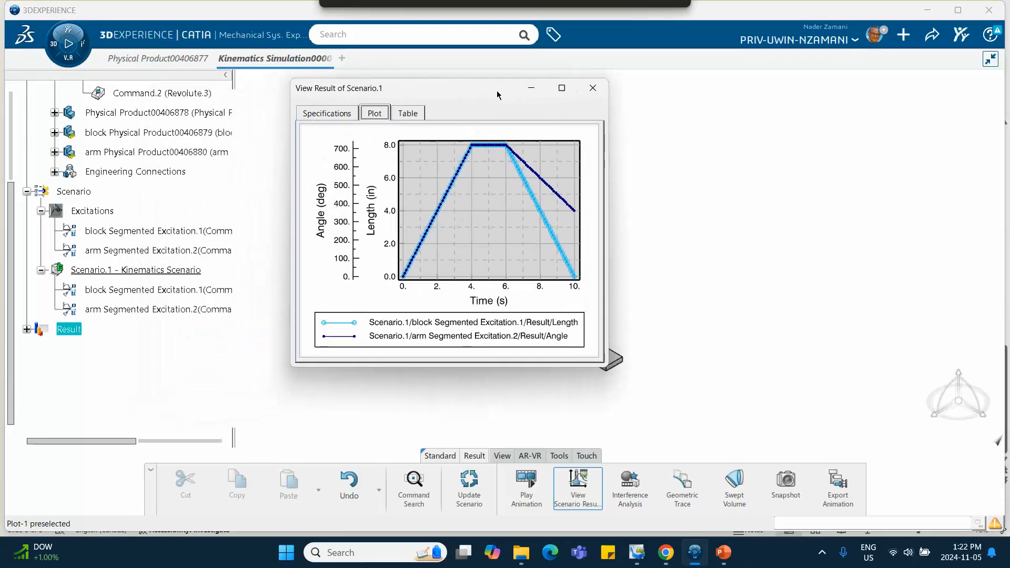
left_click(530, 88)
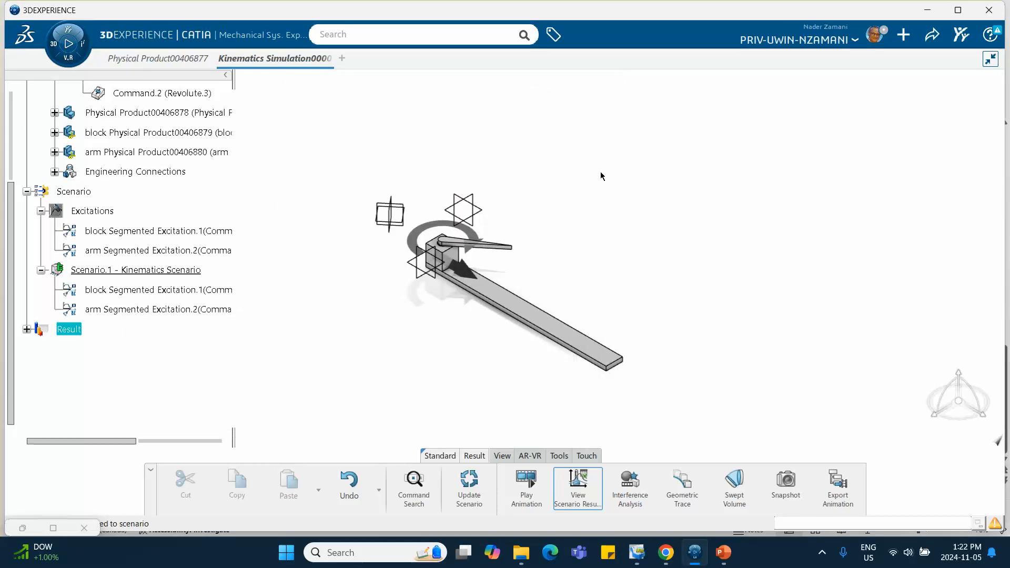
Create a geometric trace of the arm's tip vertex from Scenario.1's result, using 101 steps
middle_click_drag(523, 205, 498, 146)
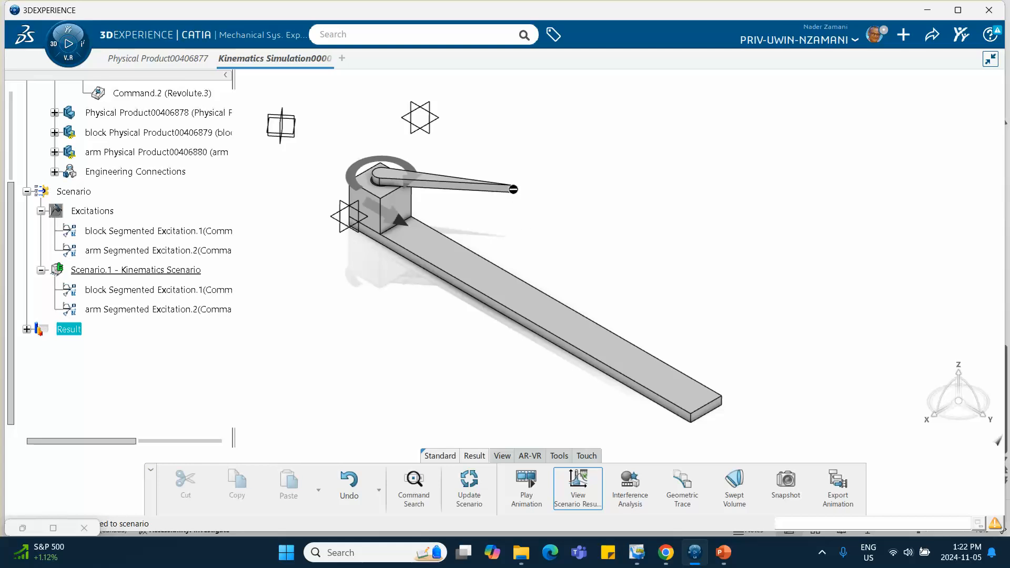
left_click(682, 488)
left_click(519, 190)
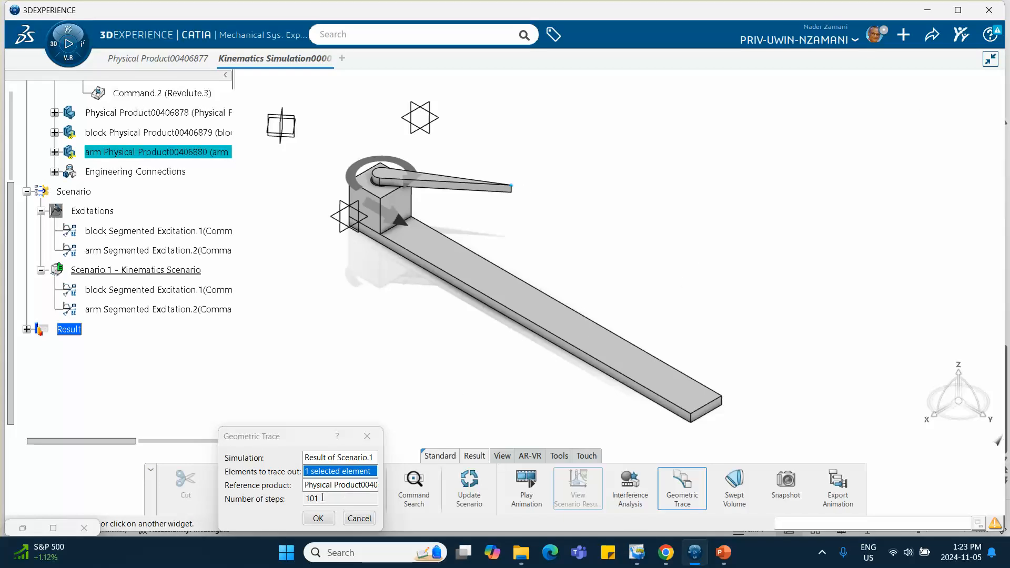
type("1")
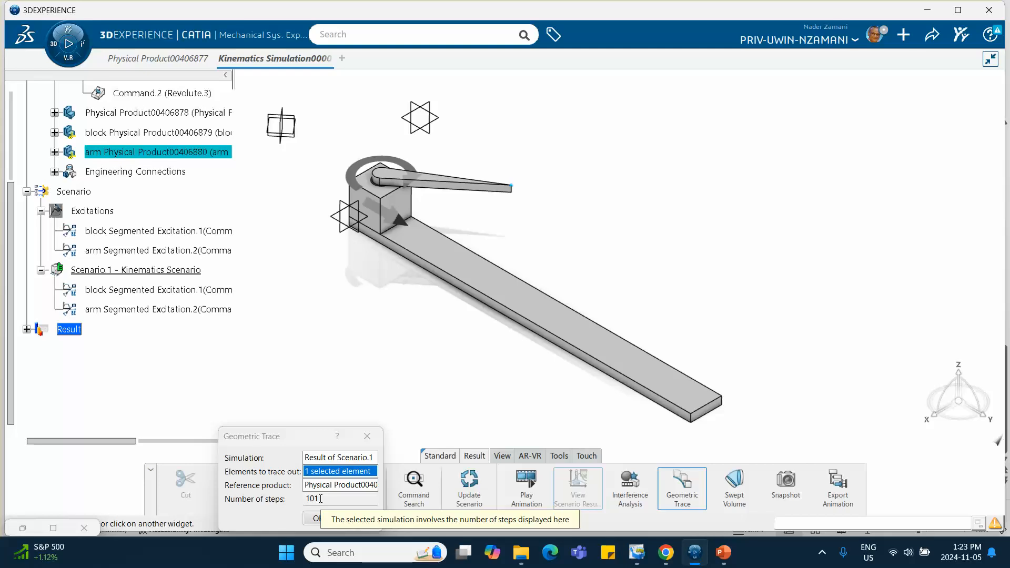
left_click(317, 518)
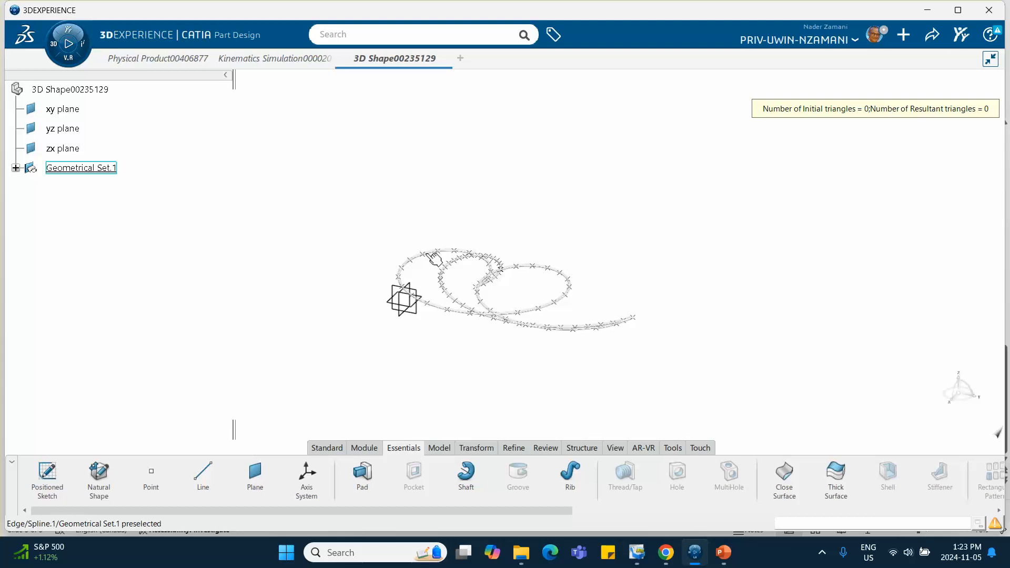
Copy the traced curve's whole 3D shape, 3D Shape00235129
right_click(76, 90)
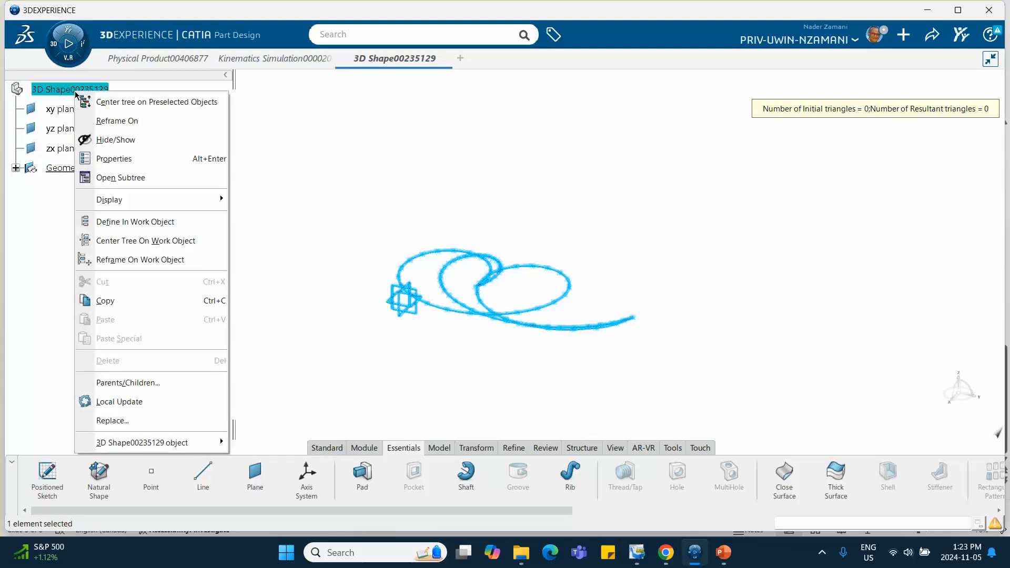
left_click(105, 300)
left_click(257, 271)
left_click(244, 67)
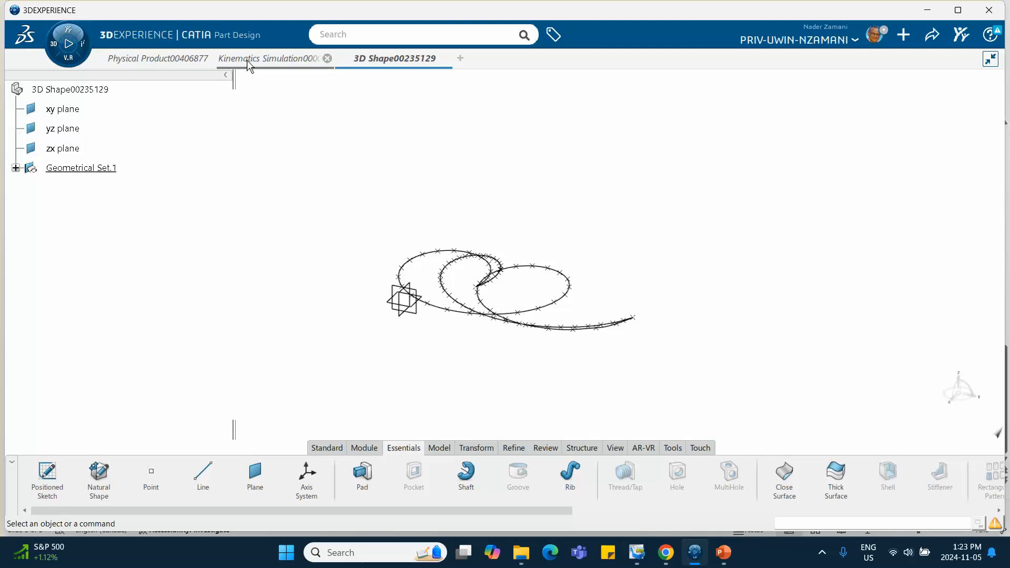
scroll(152, 129, "up", 5)
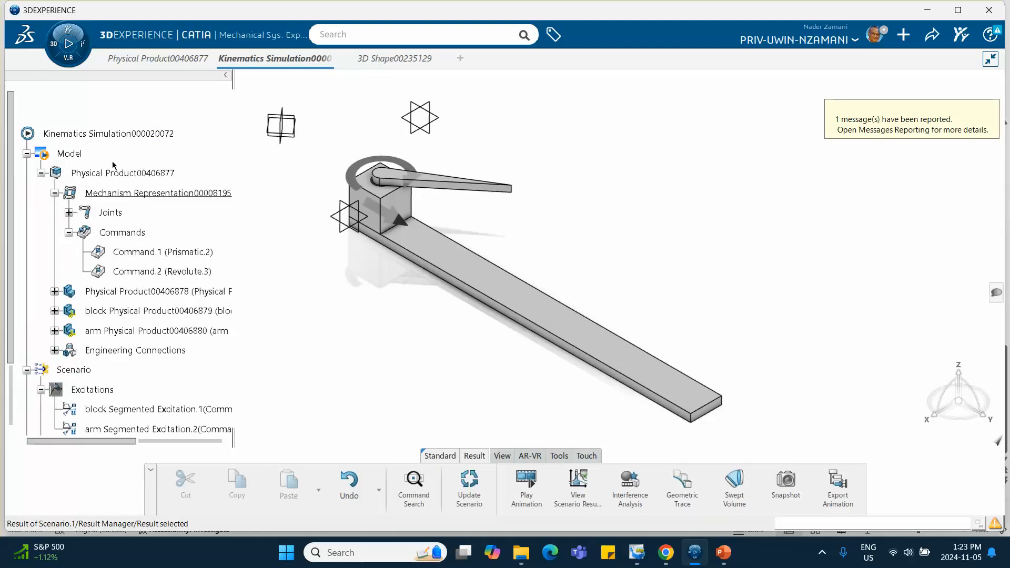
right_click(92, 174)
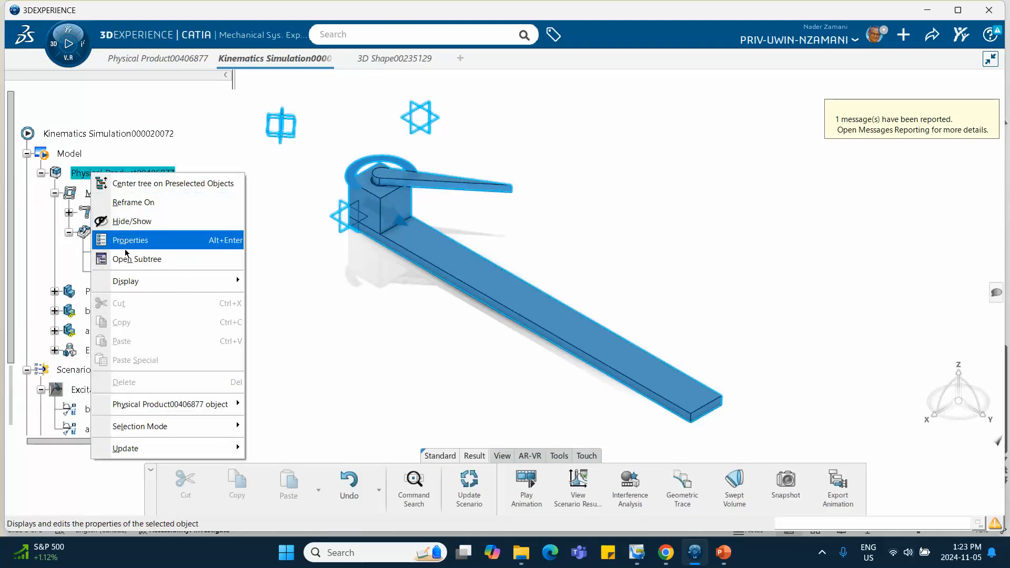
left_click(293, 275)
Paste the copied trace shape into the root product, Physical Product00406877, in its own assembly window
left_click(200, 58)
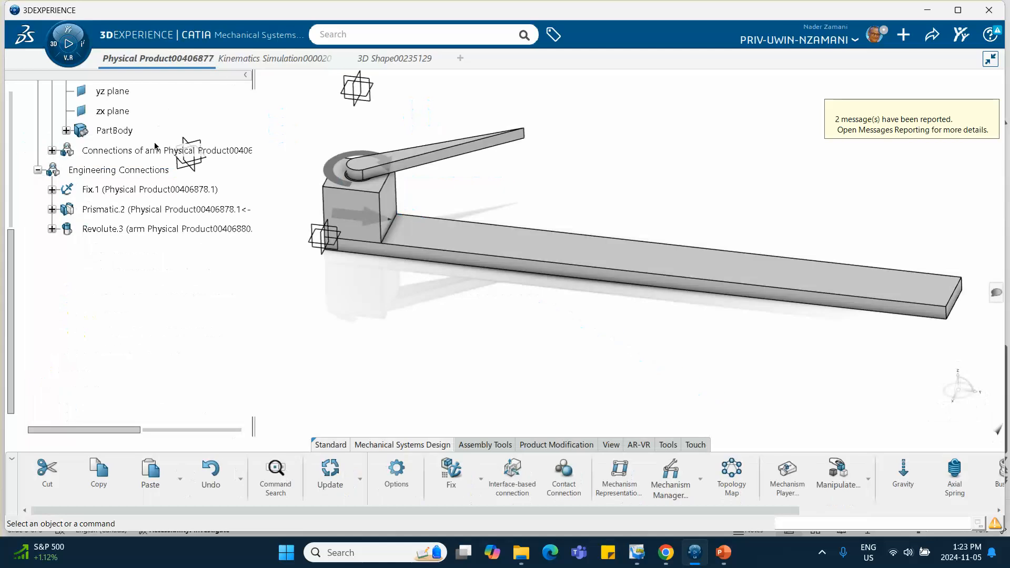
scroll(133, 146, "up", 5)
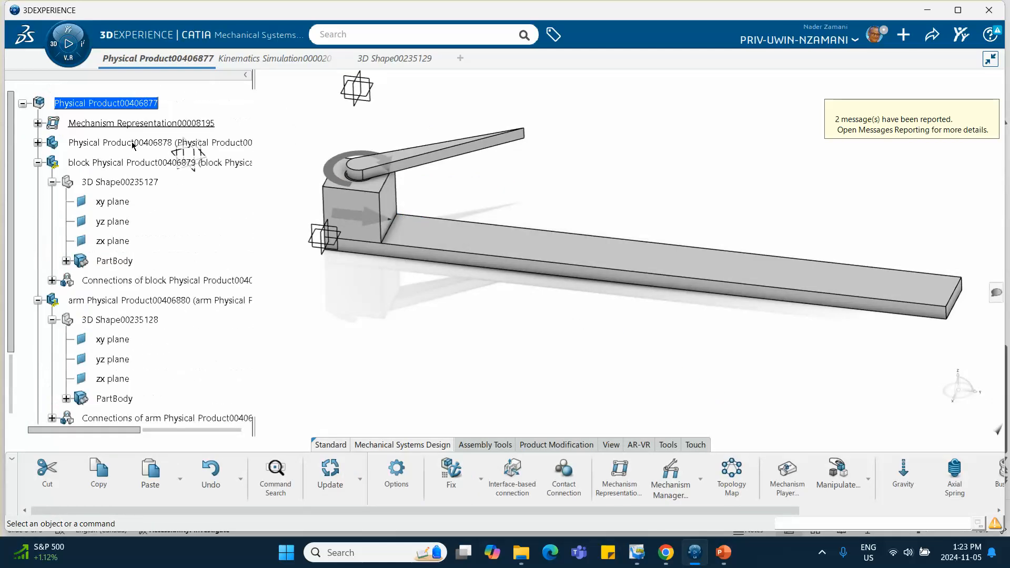
right_click(94, 148)
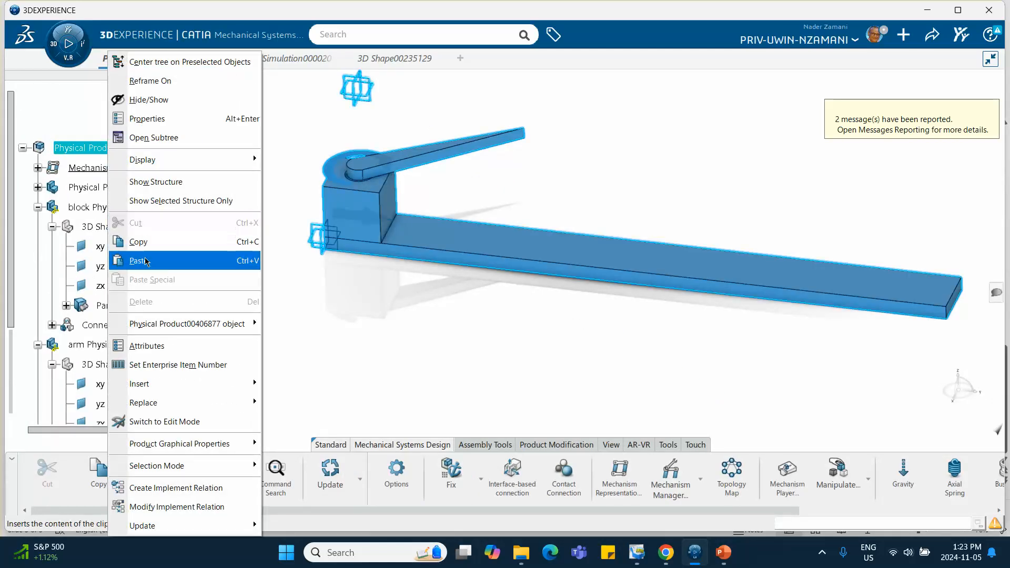
left_click(206, 260)
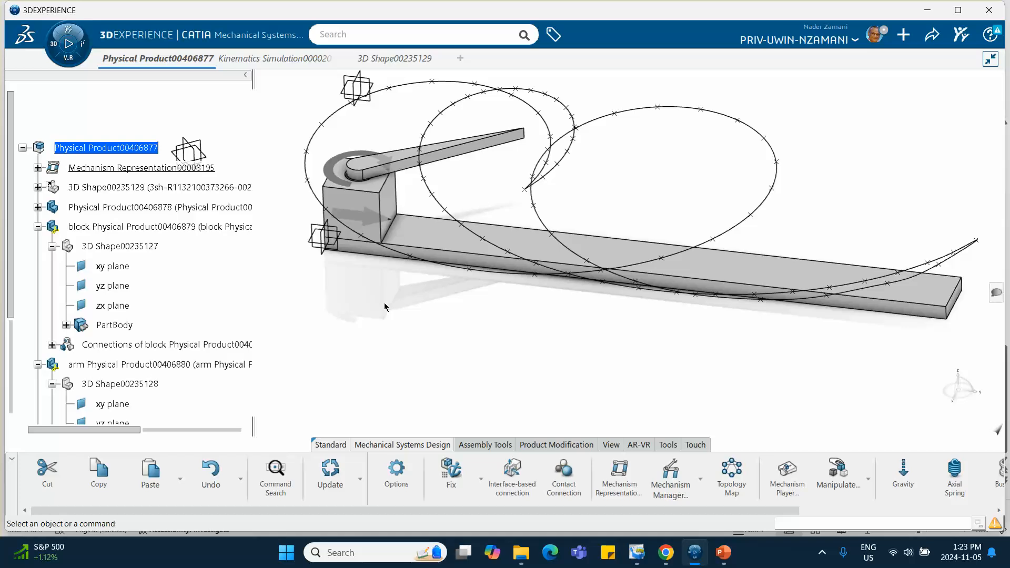
Return to the kinematics simulation, activate Scenario.1 and compute and generate its results again
left_click(251, 63)
middle_click_drag(387, 239, 294, 289)
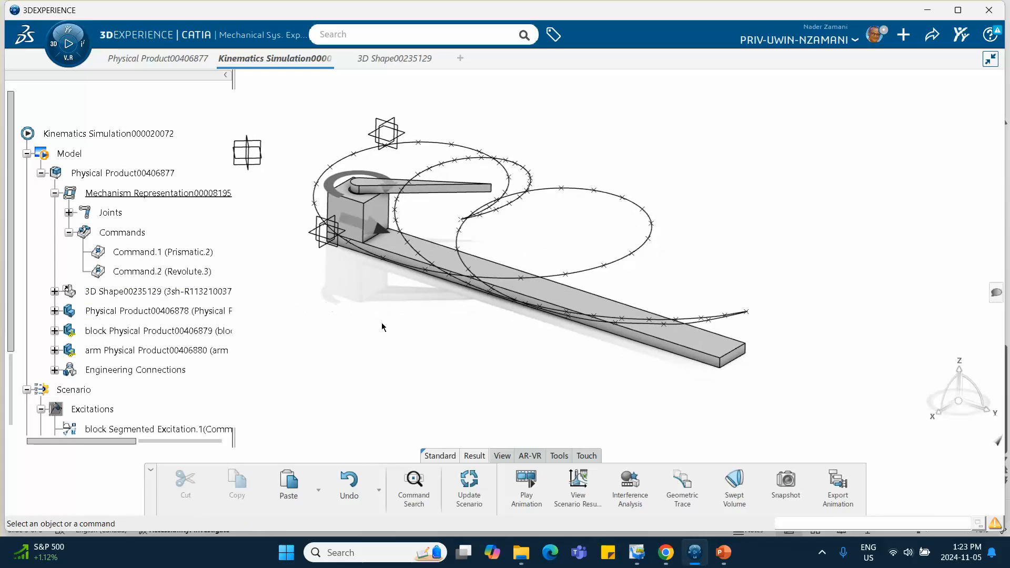
left_click(528, 485)
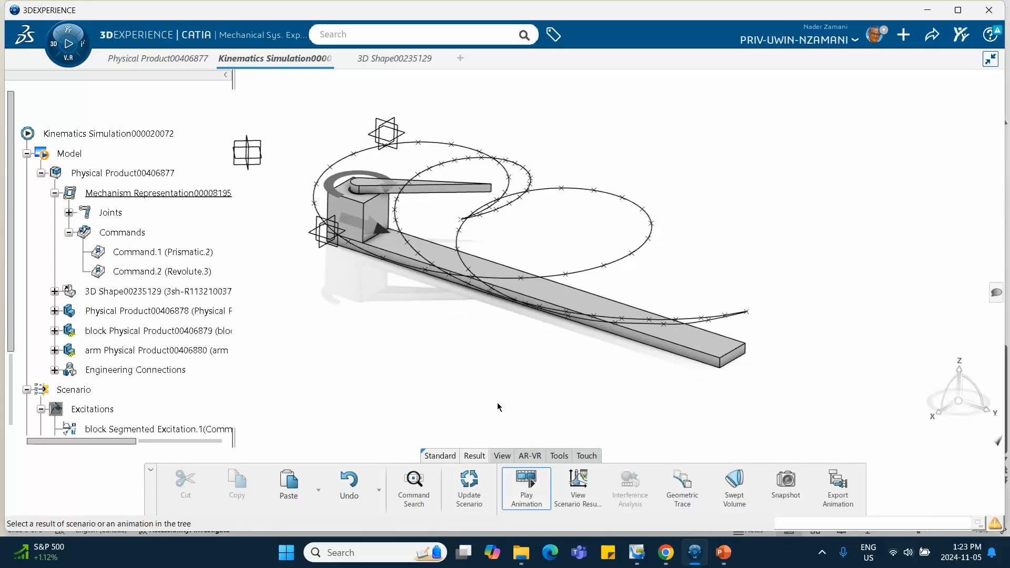
left_click(525, 484)
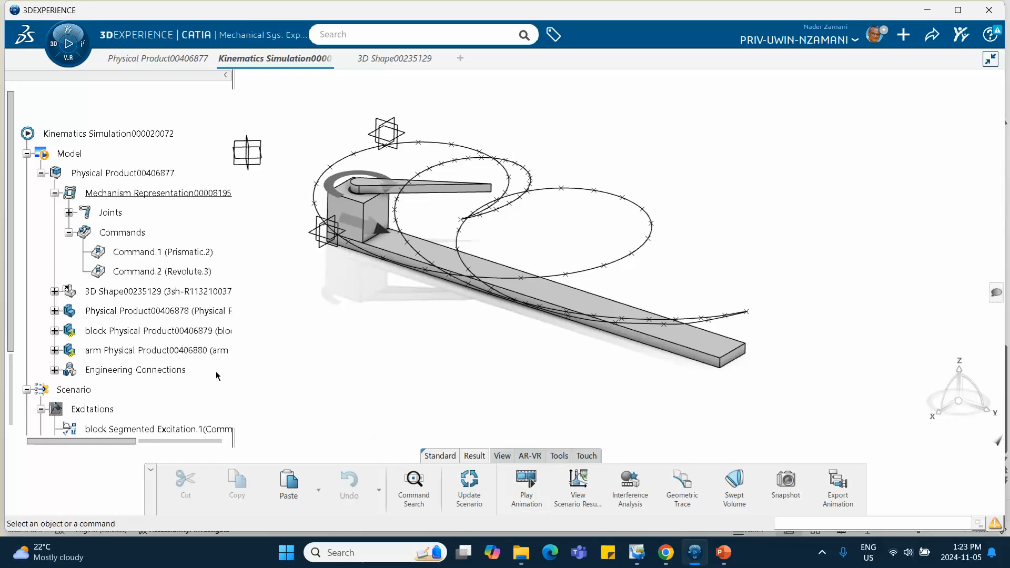
scroll(102, 413, "down", 3)
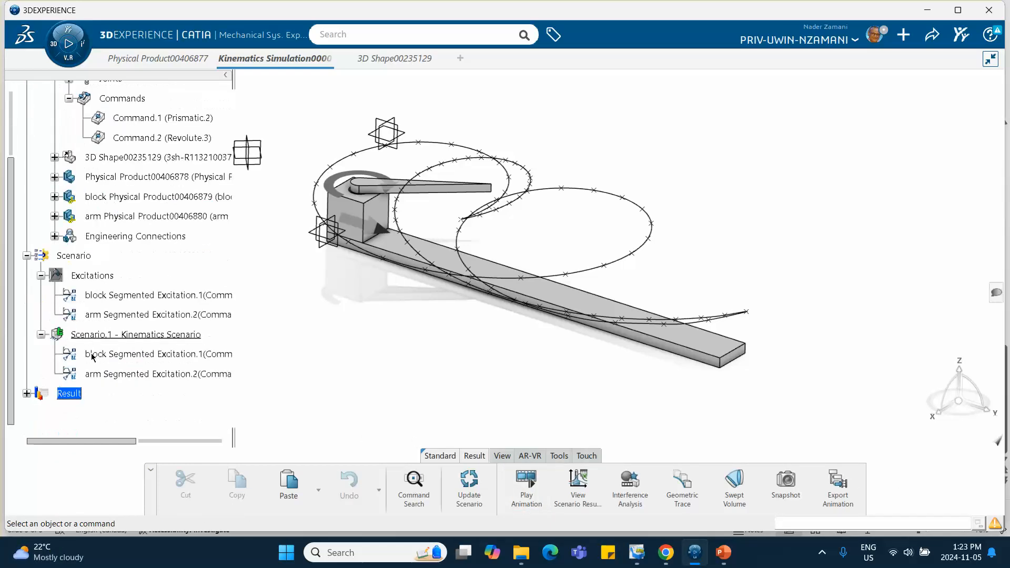
left_click(112, 335)
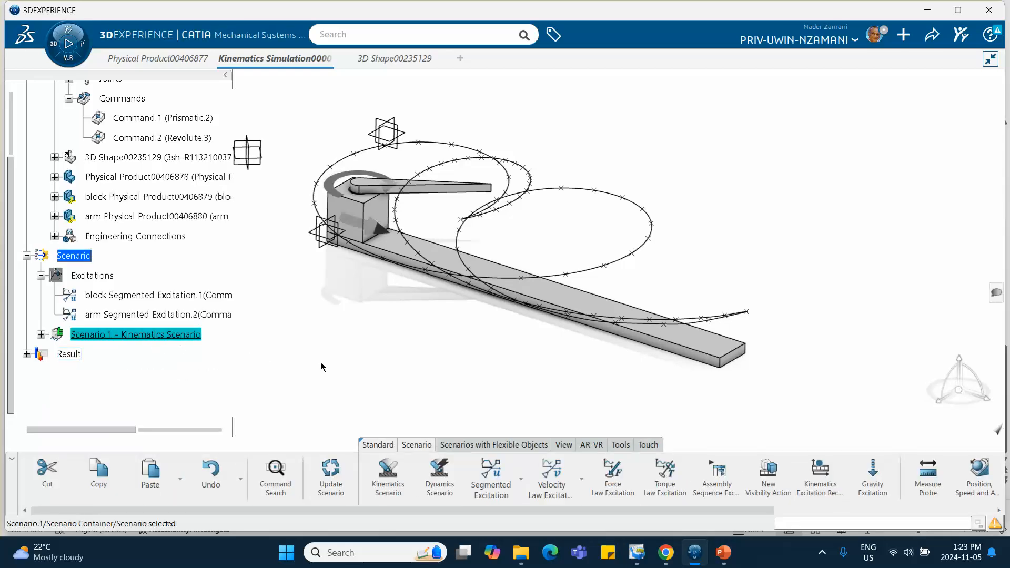
scroll(754, 491, "down", 1)
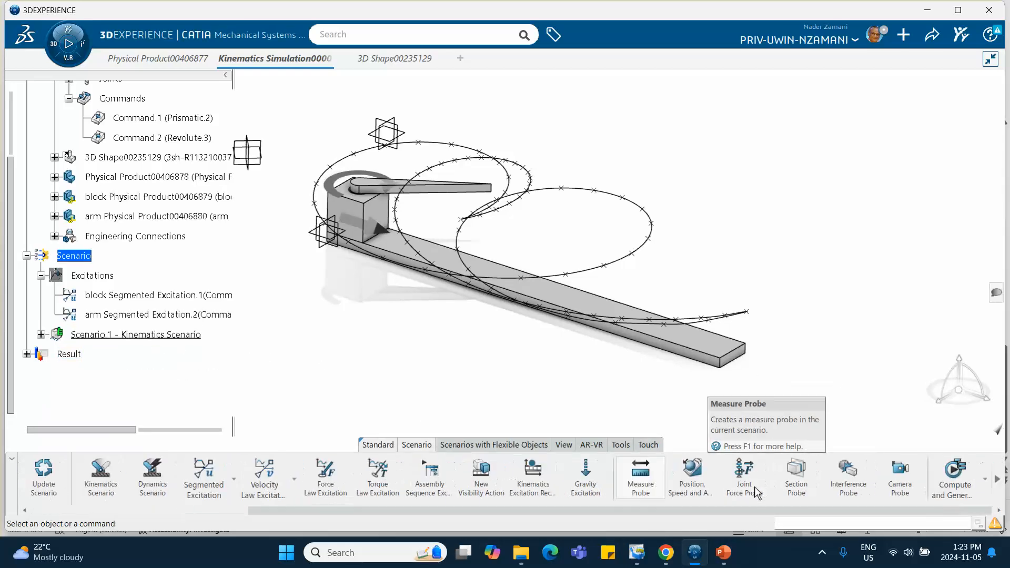
left_click(951, 480)
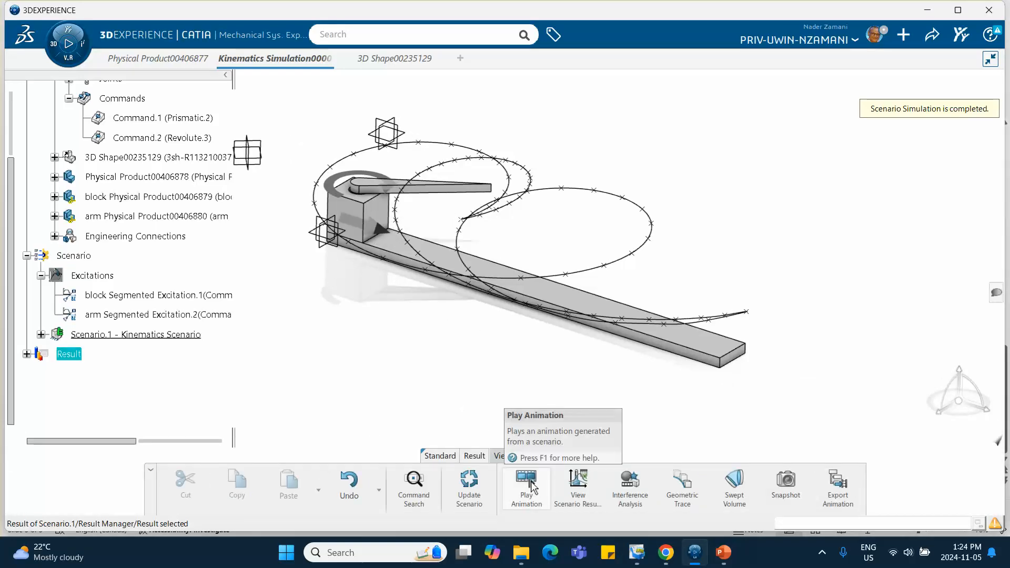
Step the scenario animation forward to 1.2 s to check the arm tip against the traced curve, and close the player
left_click(527, 481)
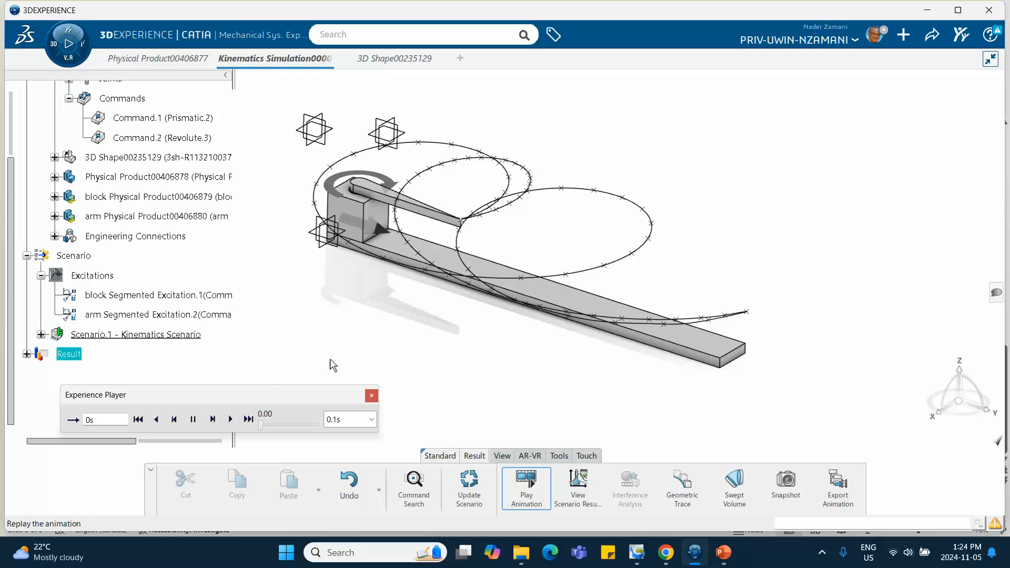
middle_click_drag(402, 367, 467, 325)
left_click(479, 400)
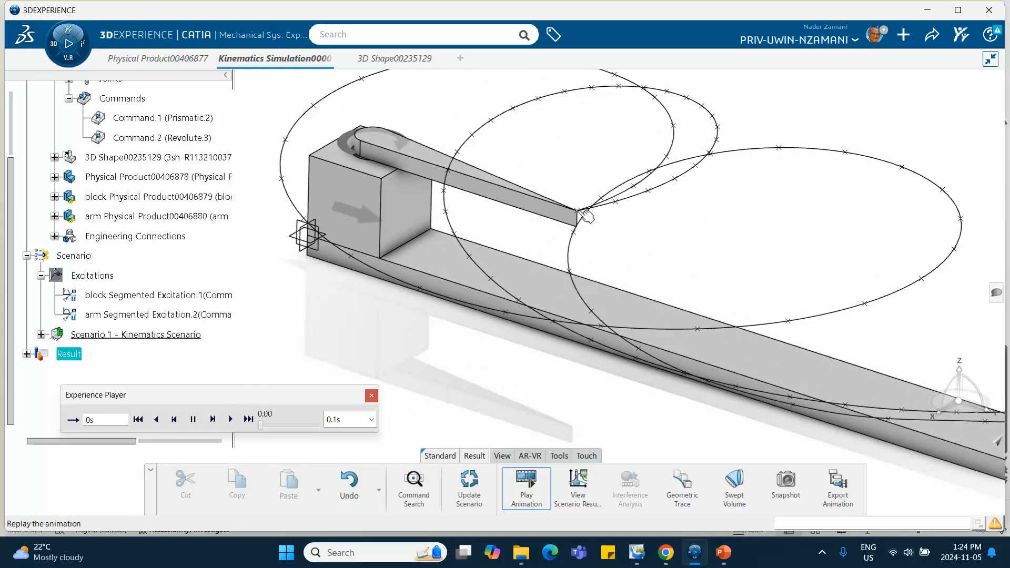
left_click(214, 420)
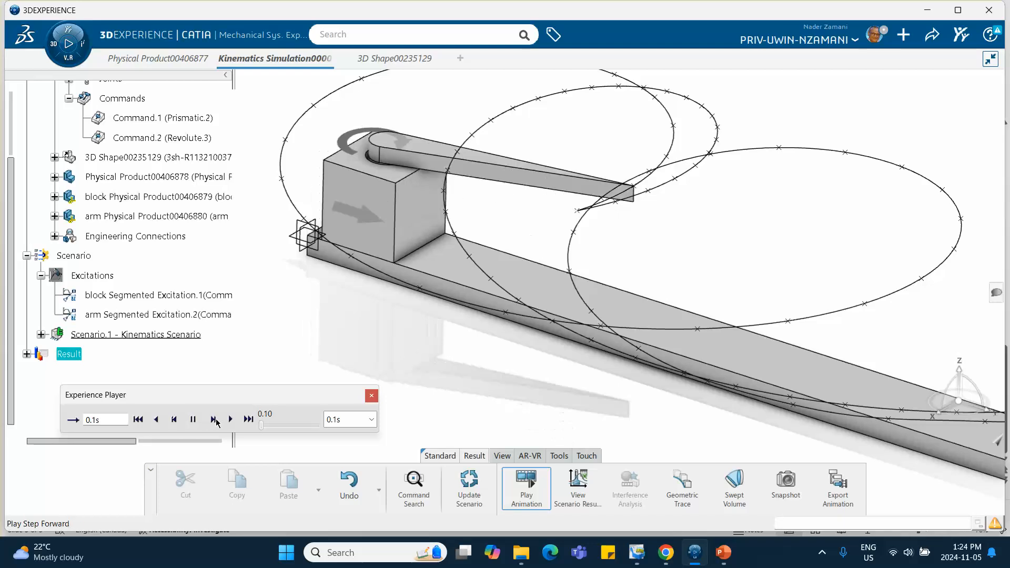
left_click(214, 420)
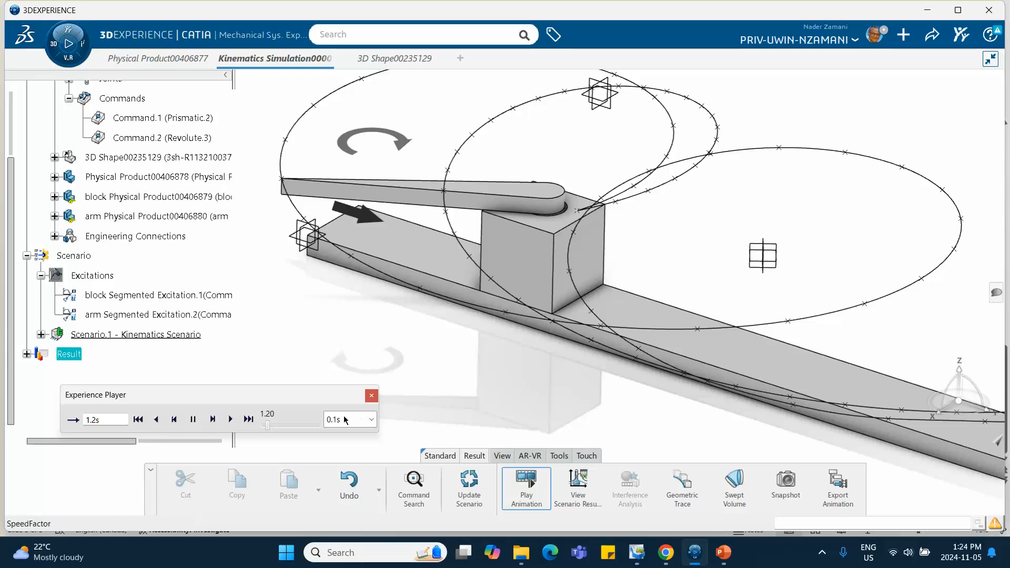
left_click(371, 396)
Create a swept volume of the block only from Scenario.1's result, removing the arm from the elements to sweep
scroll(453, 379, "down", 5)
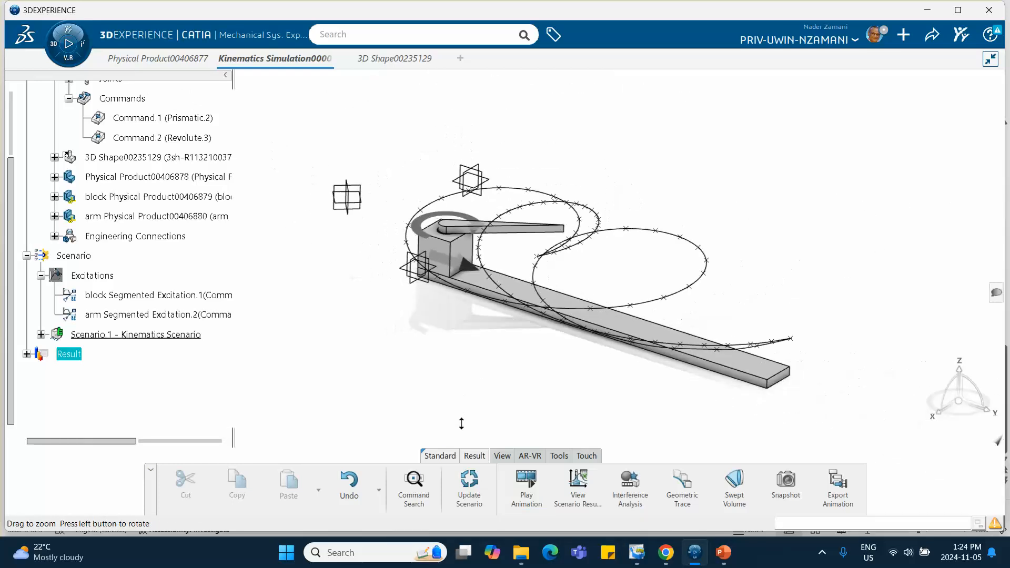
middle_click_drag(446, 395, 430, 166)
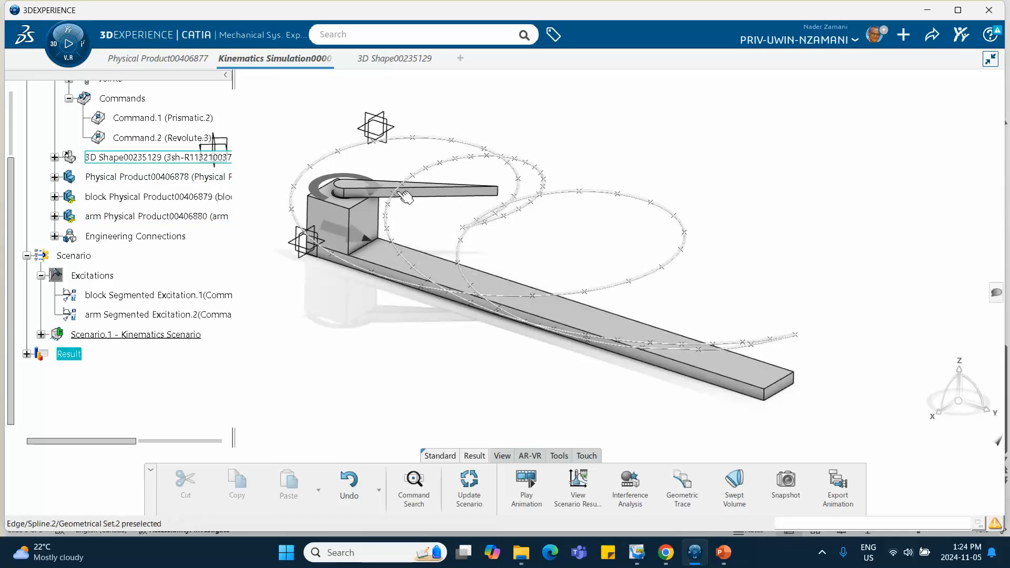
left_click(736, 488)
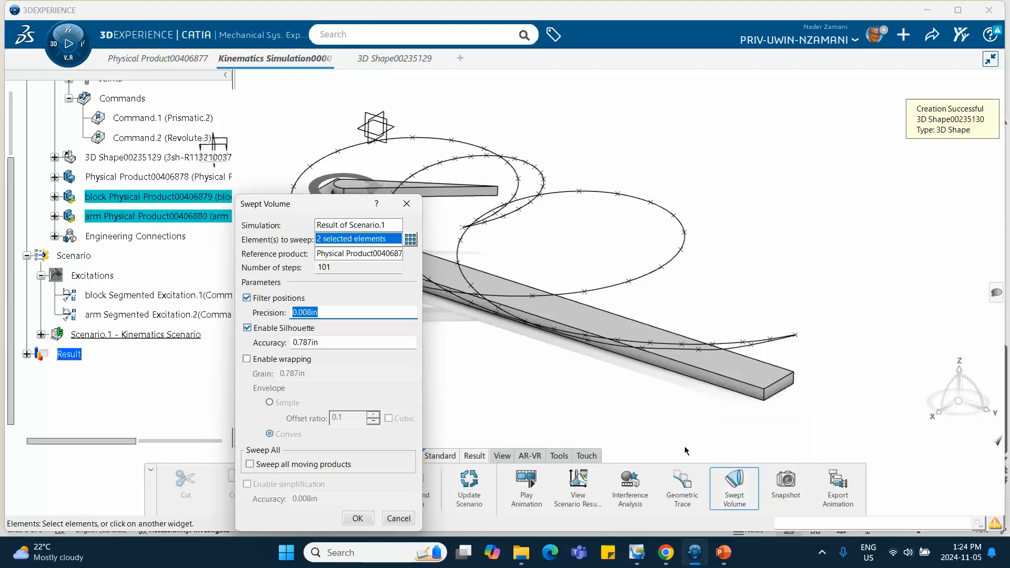
left_click_drag(346, 206, 790, 99)
left_click(452, 191)
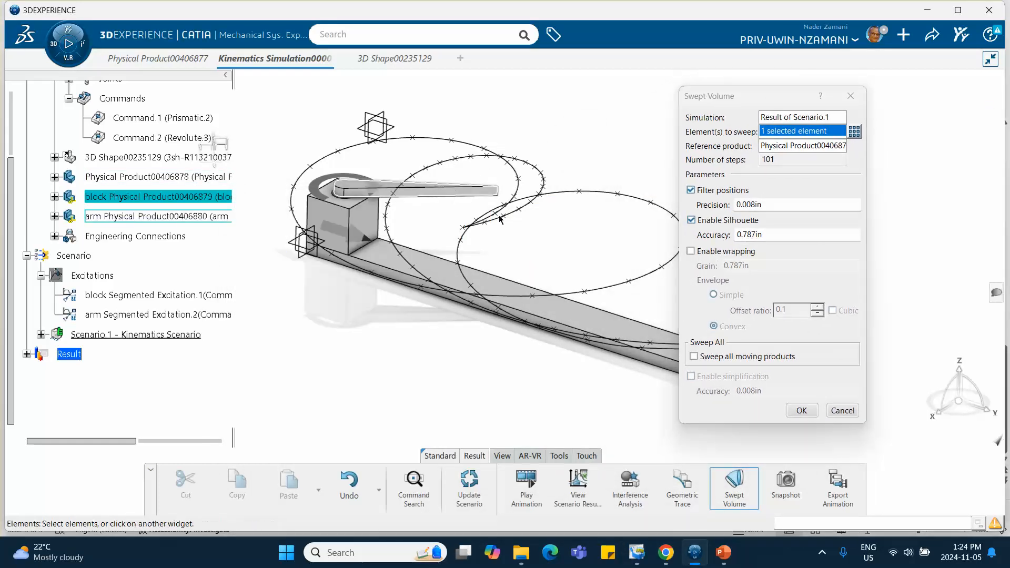
left_click(800, 410)
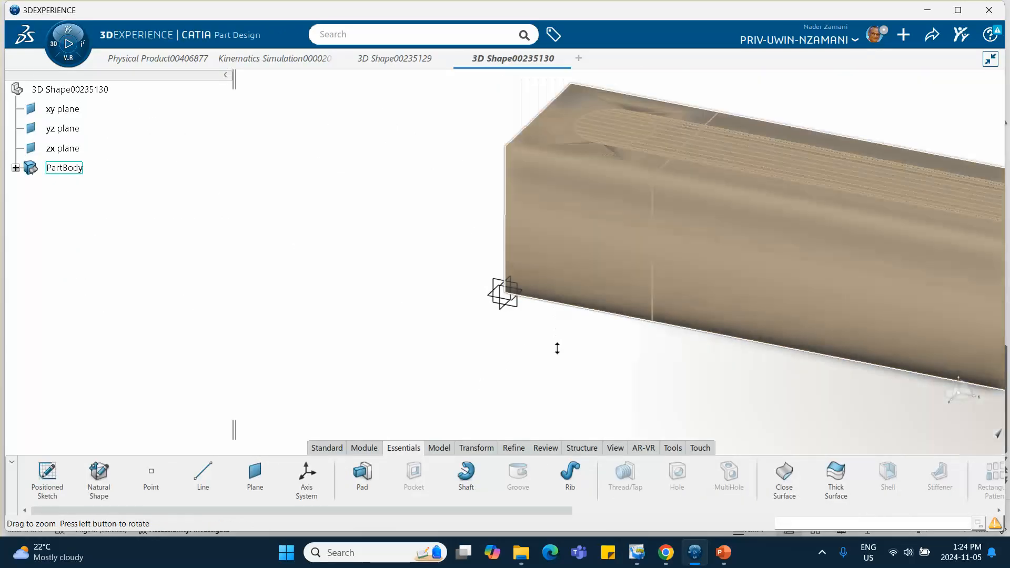
Copy the block's swept volume shape and paste it into the root product, Physical Product00406877, in its assembly window
middle_click_drag(556, 348, 402, 218)
left_click(79, 93)
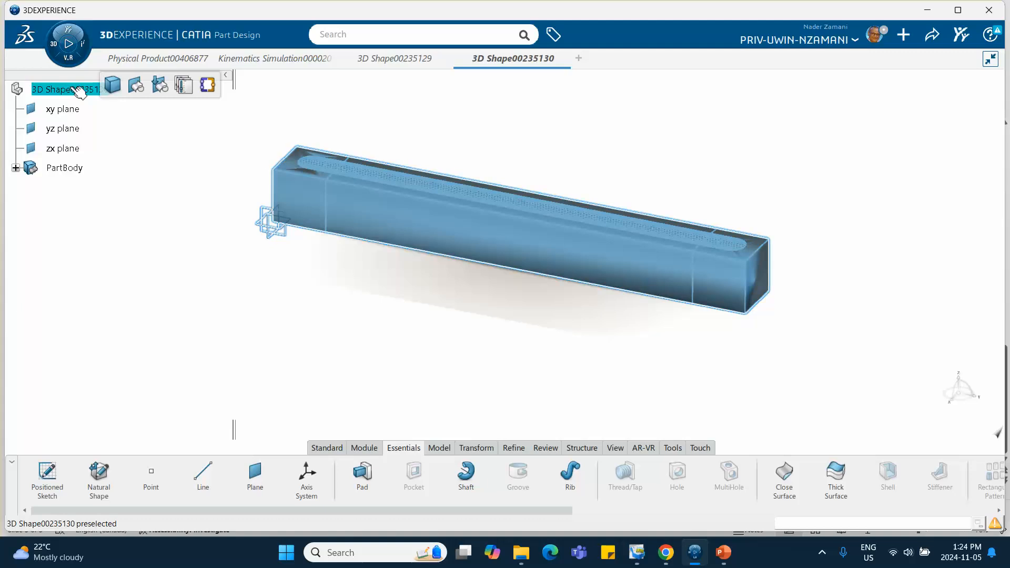
right_click(72, 92)
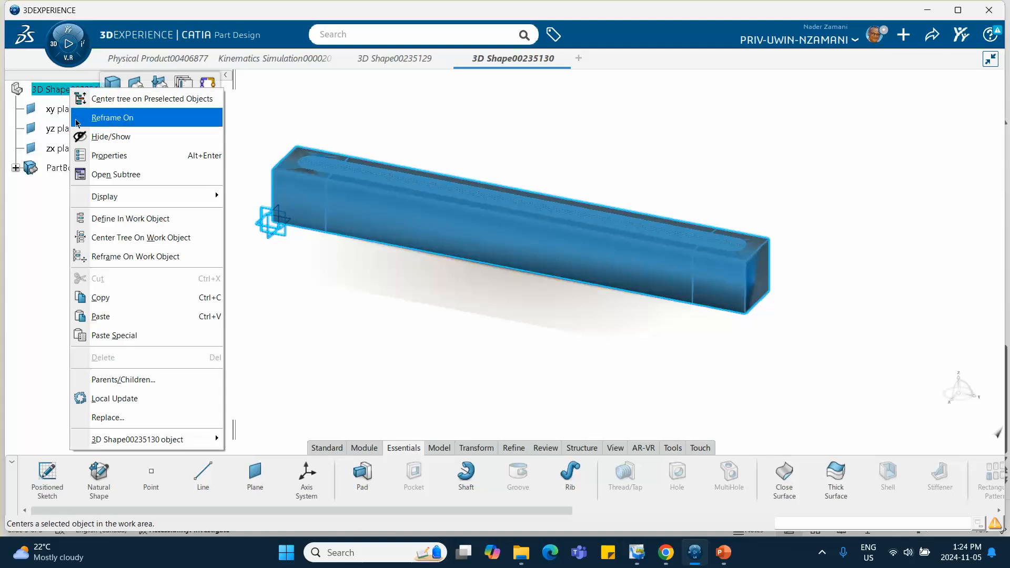
left_click(124, 296)
left_click(241, 317)
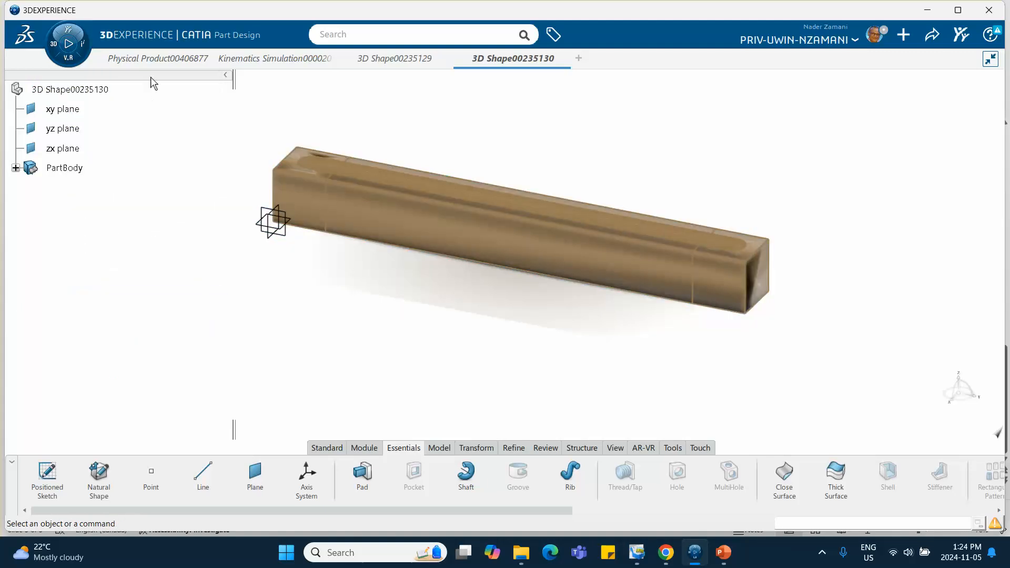
left_click(147, 58)
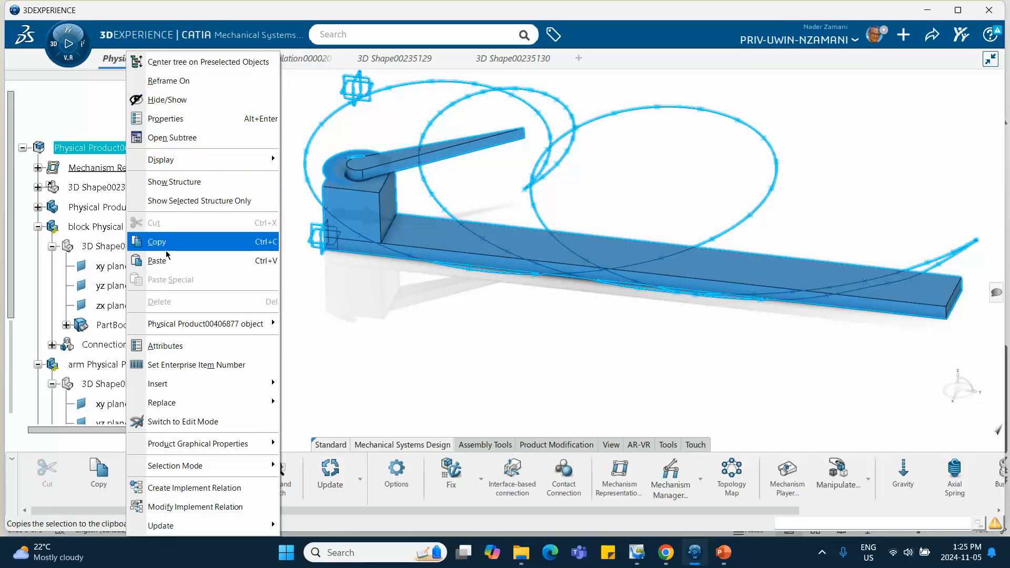
left_click(157, 260)
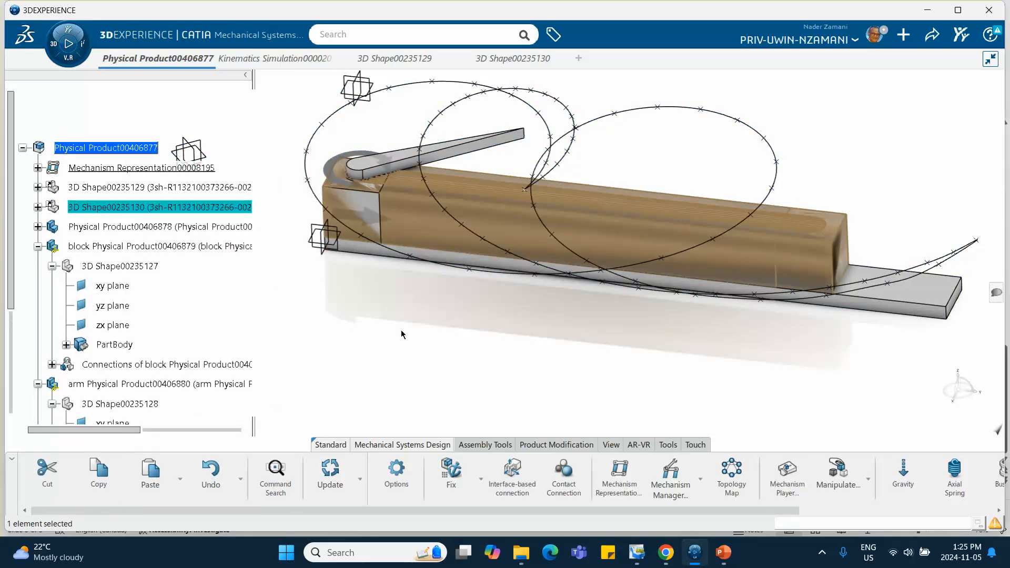
middle_click_drag(401, 331, 499, 335)
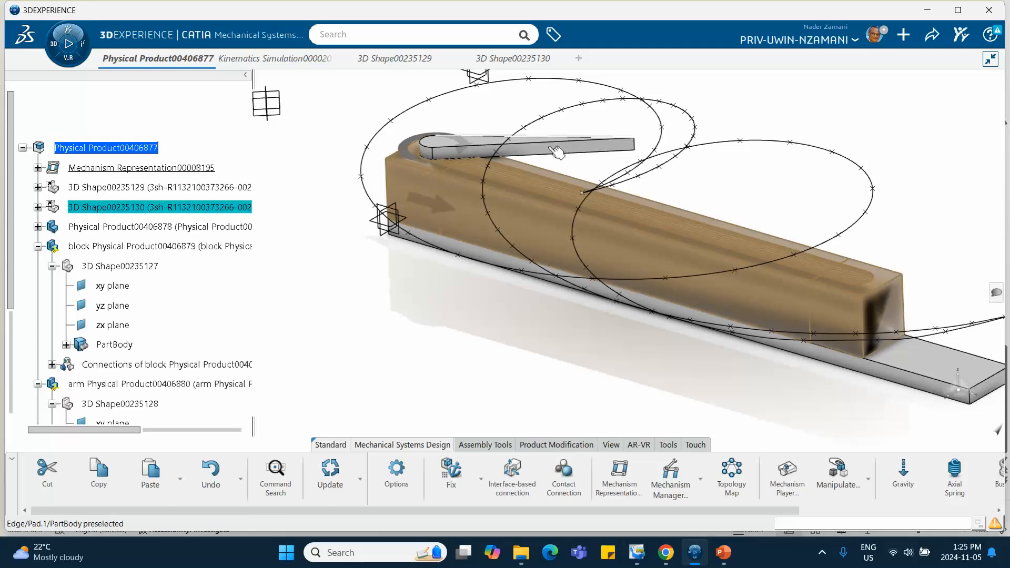
left_click(482, 149)
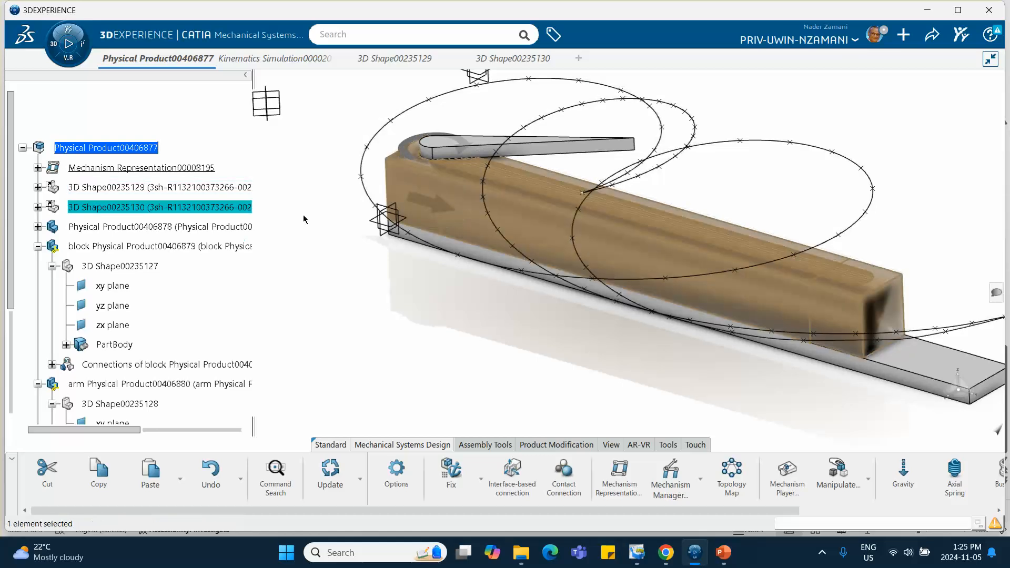
Set the transparency of the pasted swept volume, 3D Shape00235130, to about 74 in its graphic properties
right_click(143, 209)
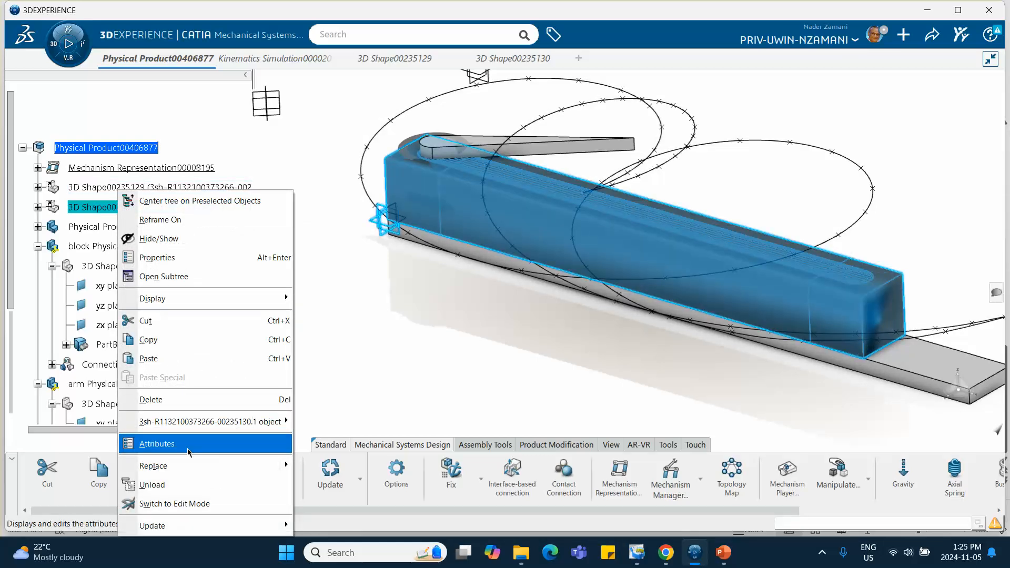
left_click(188, 257)
left_click(730, 134)
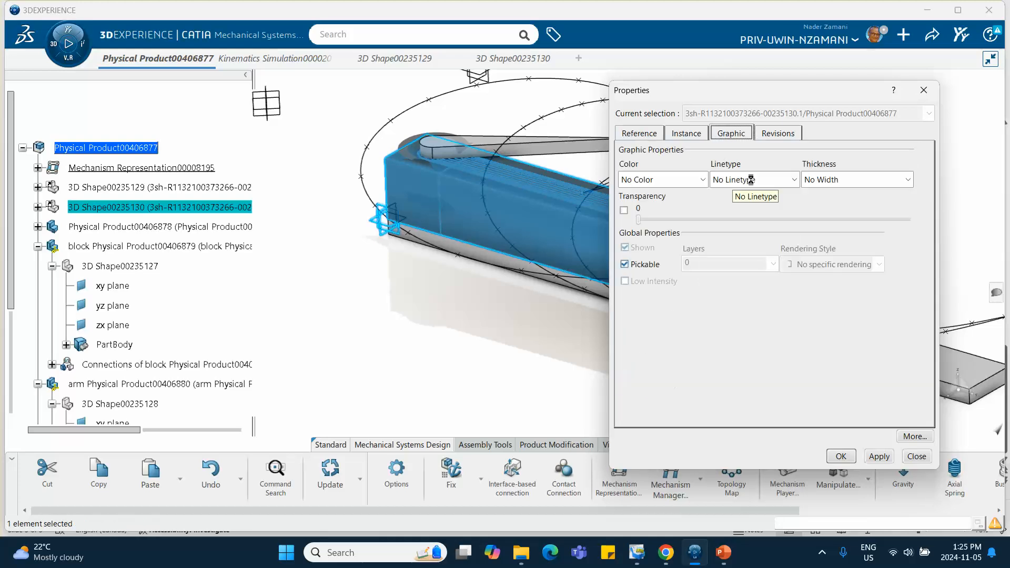
left_click(639, 221)
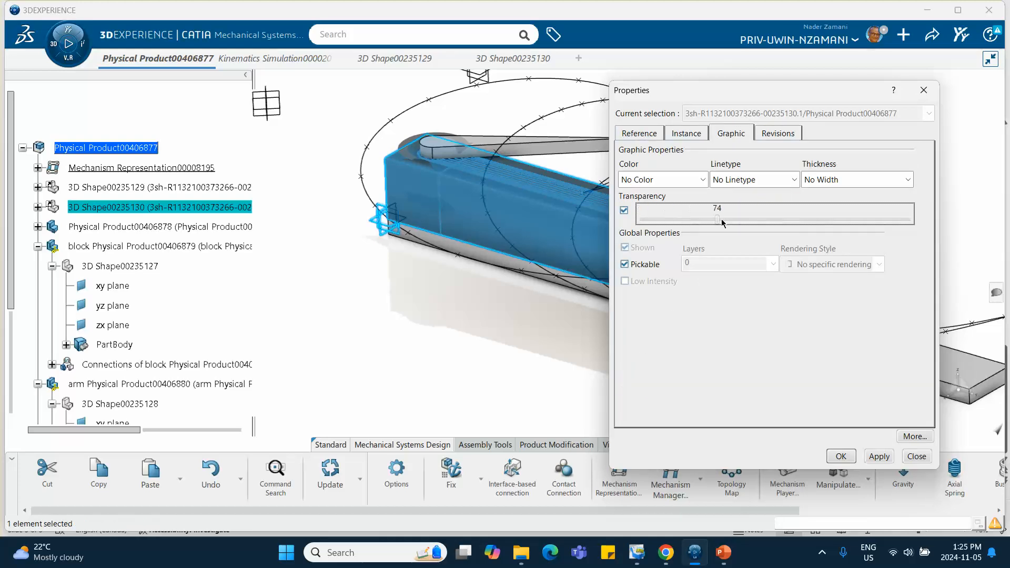
left_click(845, 455)
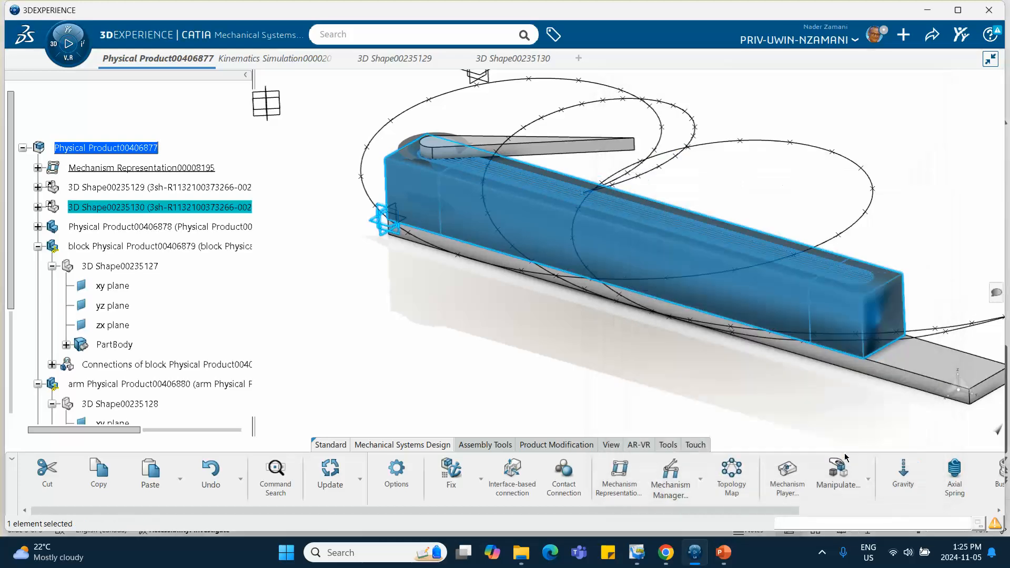
left_click(642, 361)
middle_click_drag(661, 351, 568, 289)
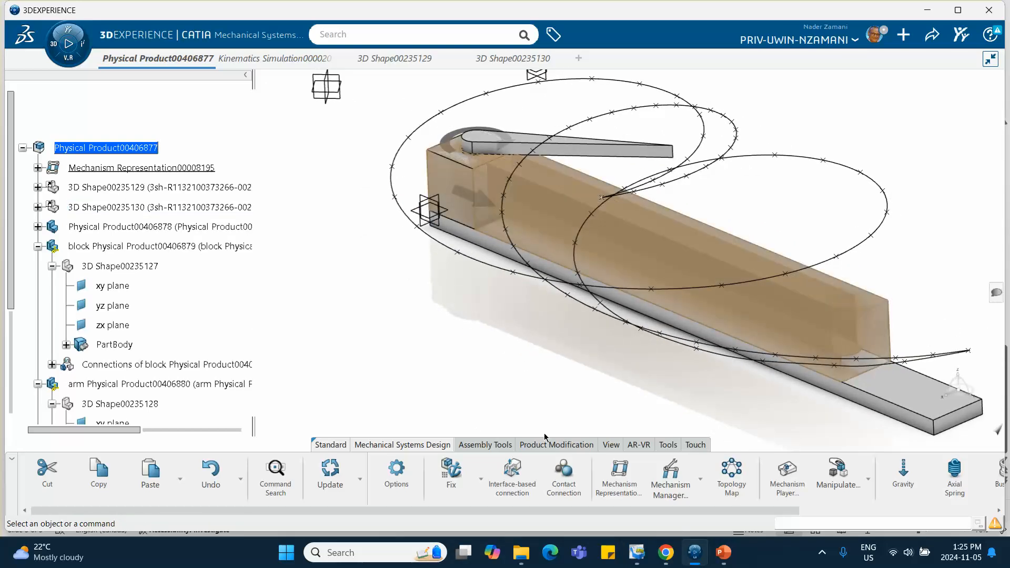
Return to the kinematics simulation and create another swept volume from Scenario.1's result, excluding the arm from the elements to sweep
scroll(184, 315, "down", 4)
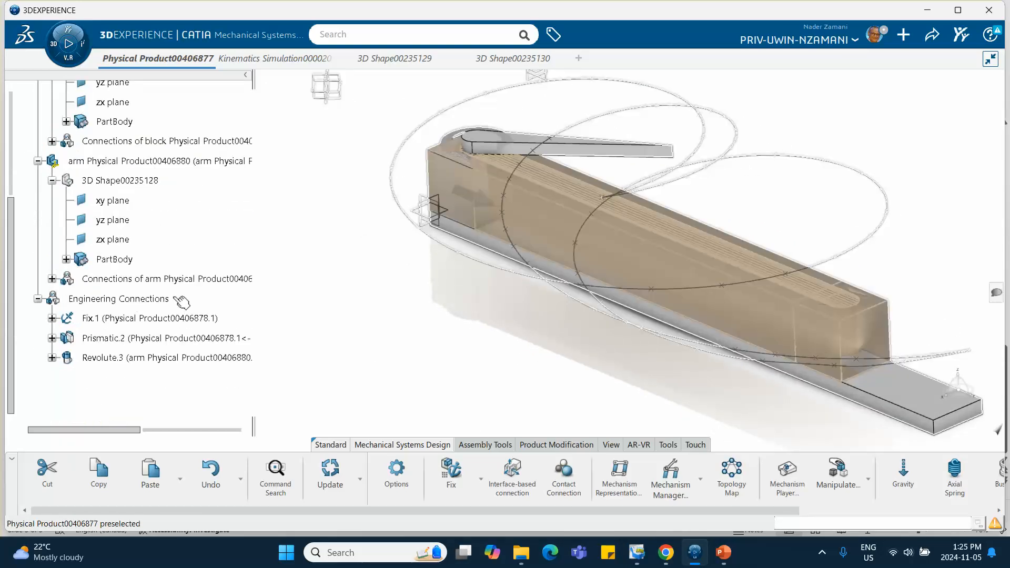
left_click(272, 56)
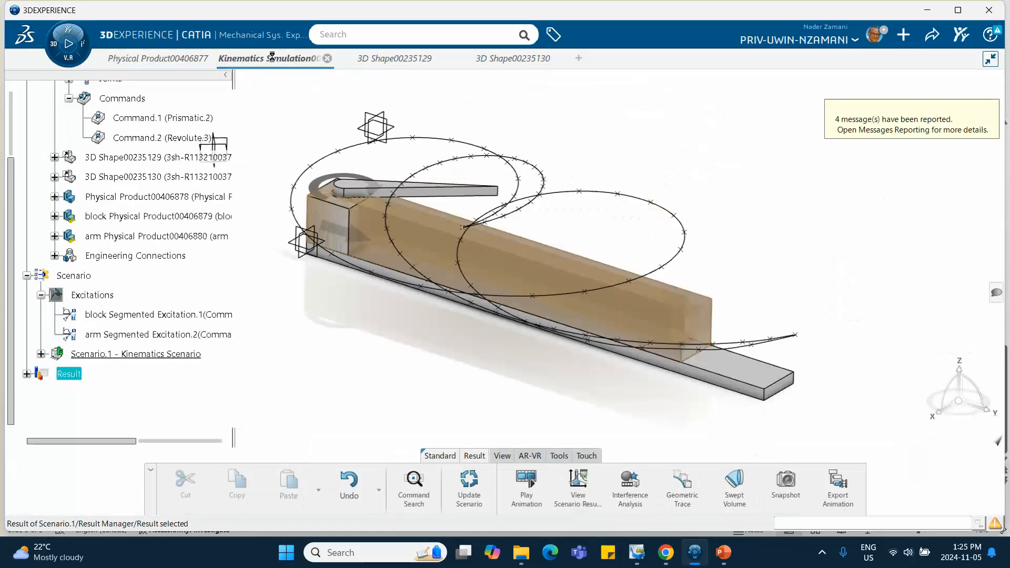
left_click(735, 491)
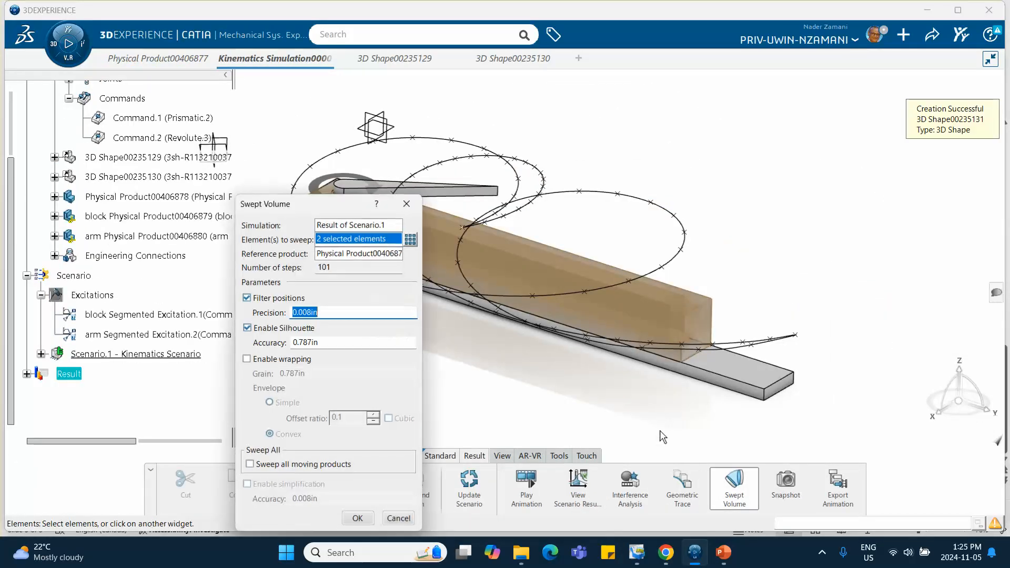
left_click(454, 194)
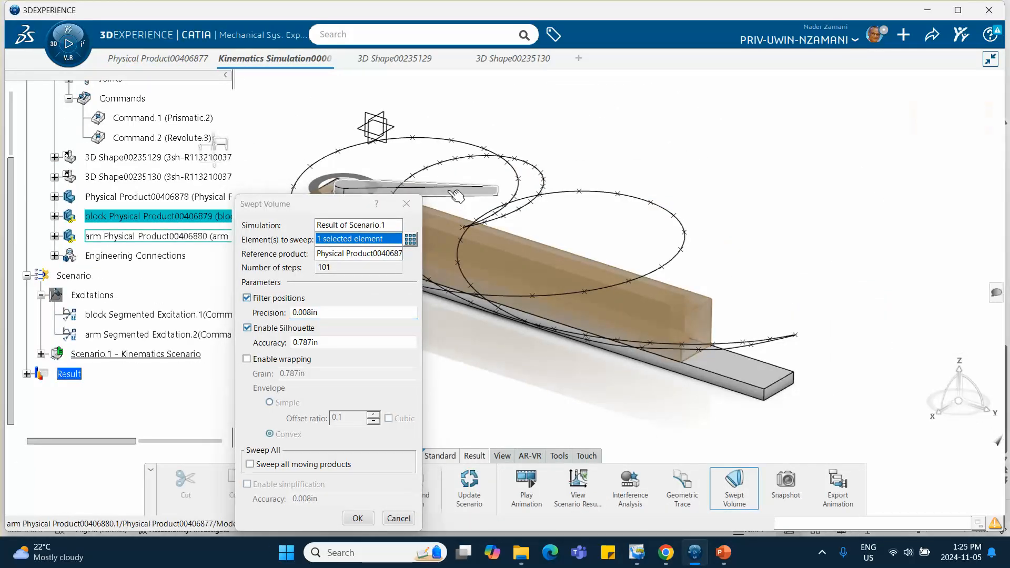
left_click(358, 518)
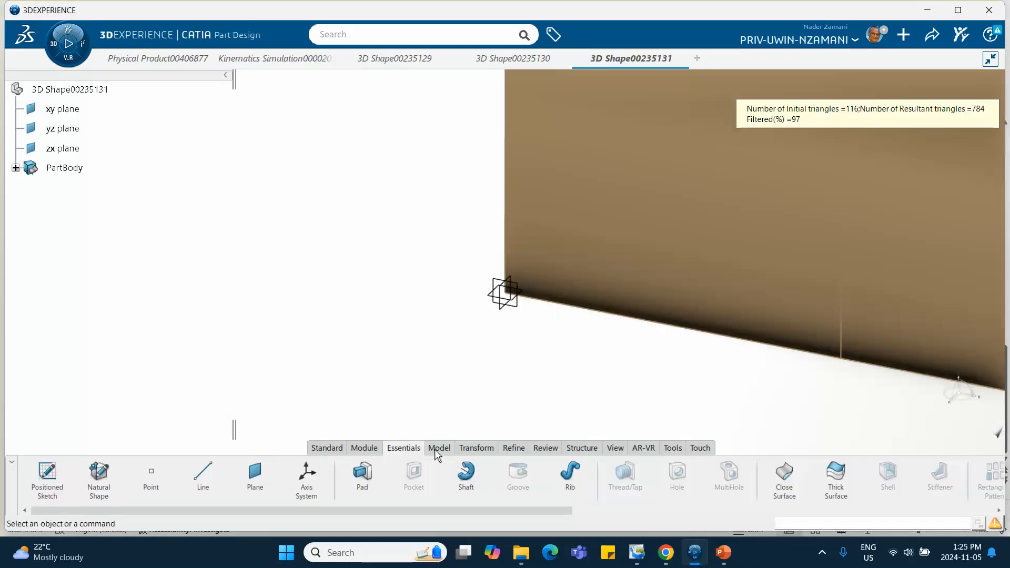
middle_click_drag(510, 286, 525, 415)
left_click(511, 286)
middle_click_drag(430, 364, 295, 331)
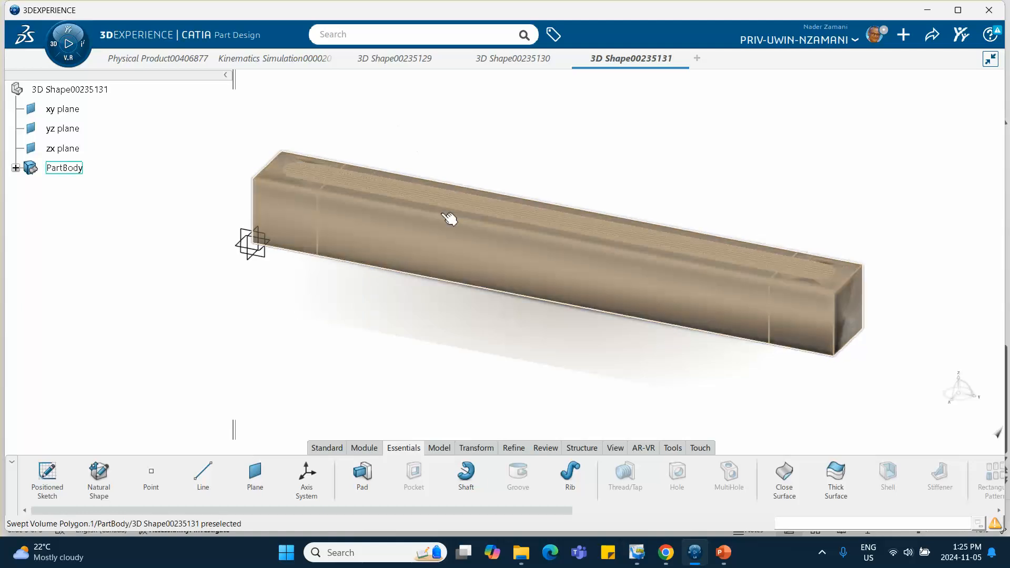
Copy the new swept volume shape, 3D Shape00235131, and paste it into the root product, Physical Product00406877
right_click(75, 93)
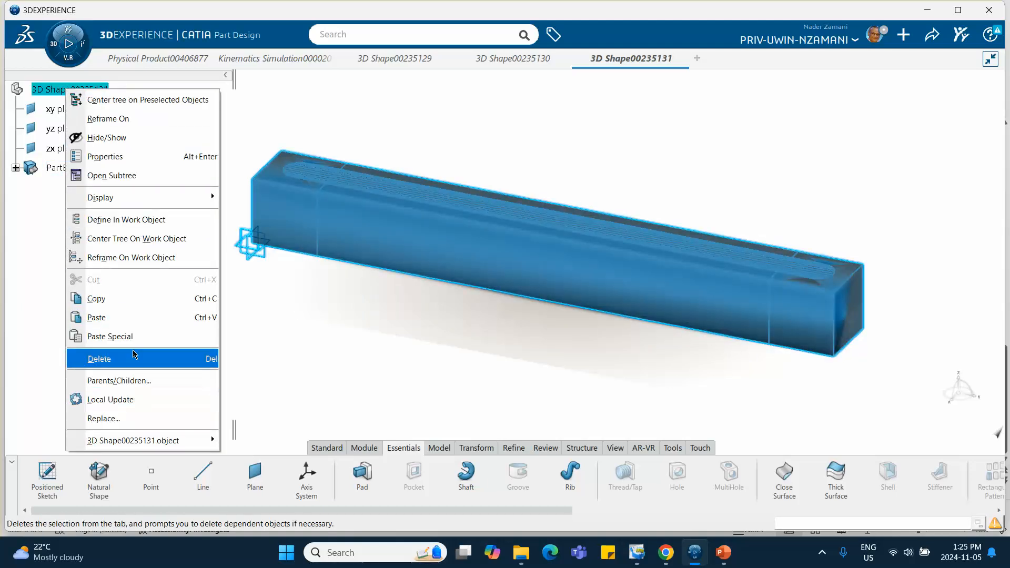
left_click(322, 355)
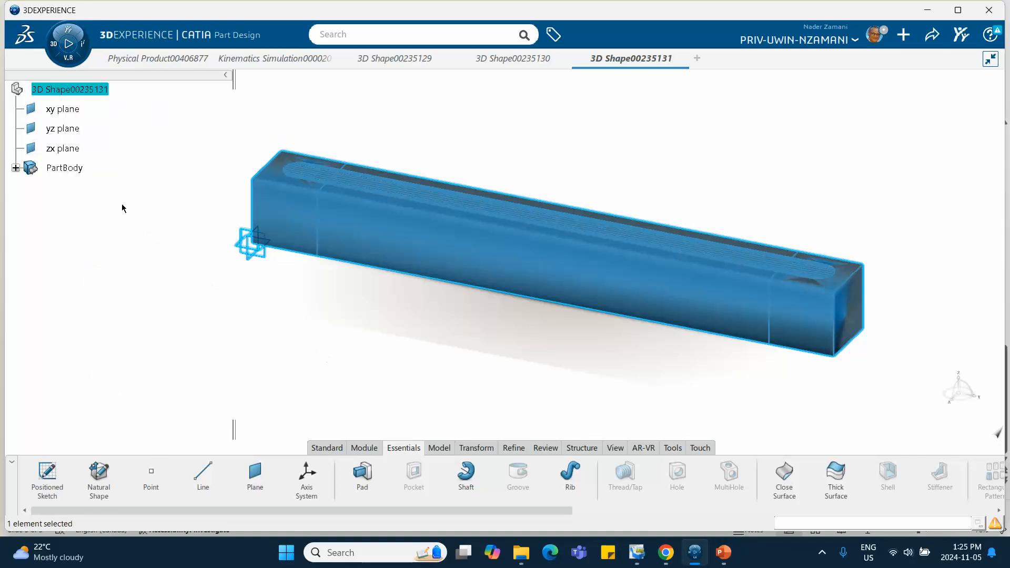
right_click(80, 94)
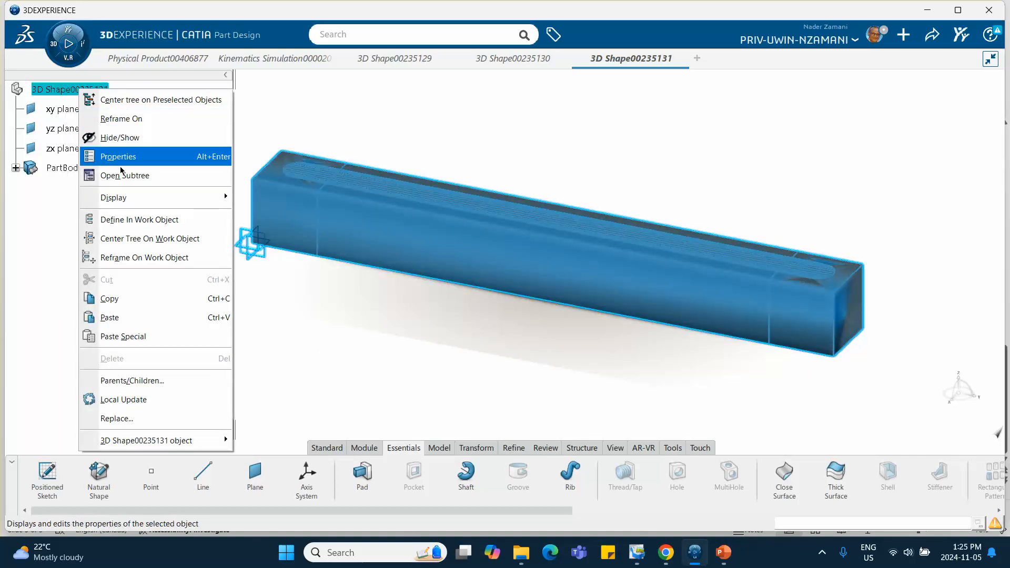
left_click(120, 305)
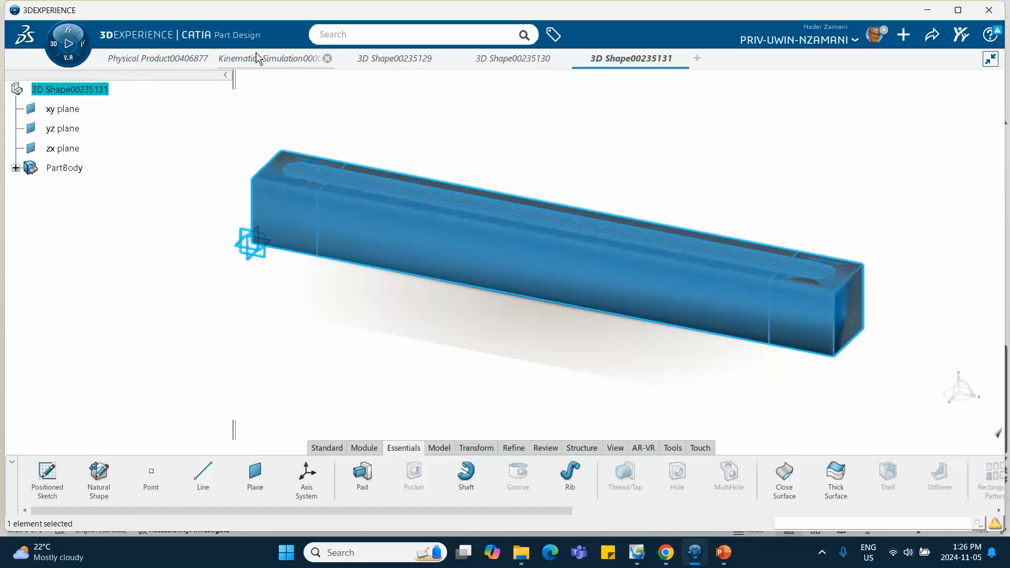
left_click(196, 58)
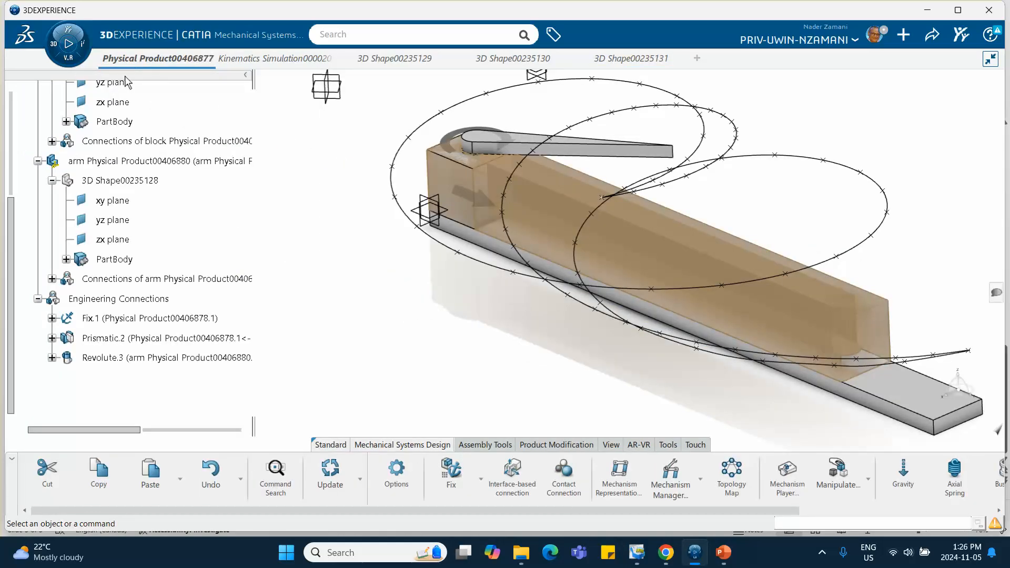
scroll(133, 108, "up", 6)
scroll(158, 161, "down", 3)
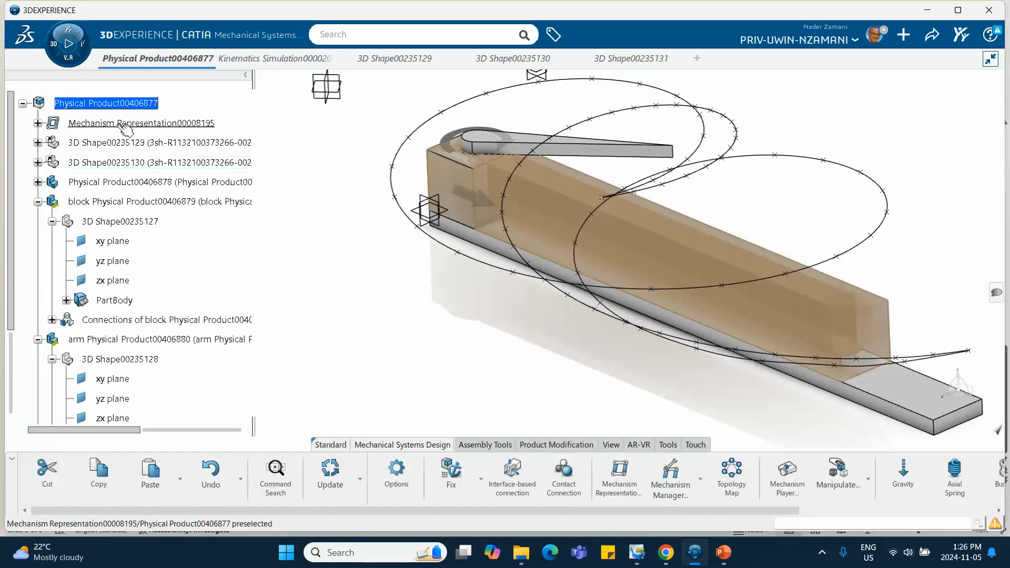
right_click(105, 105)
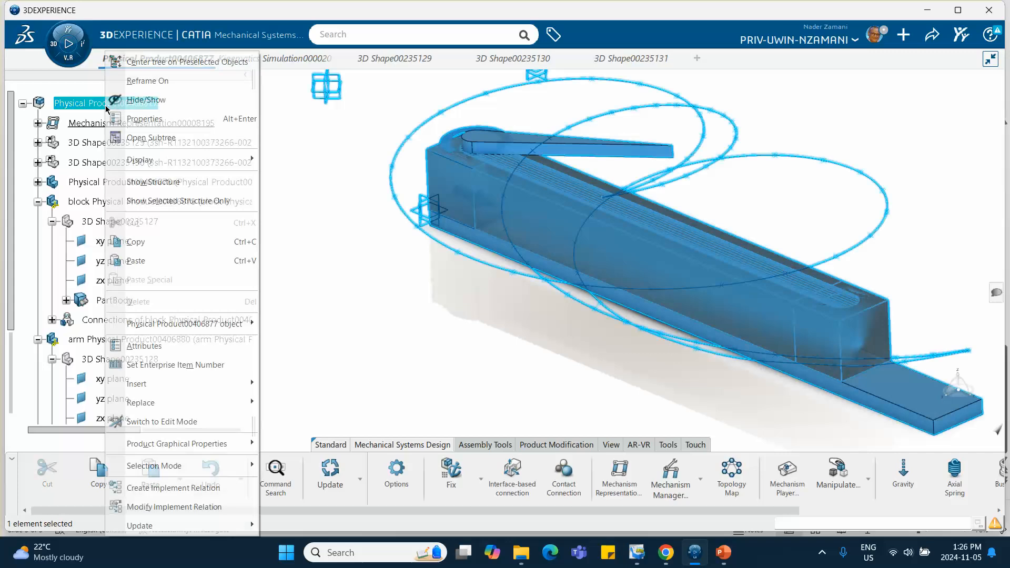
left_click(138, 263)
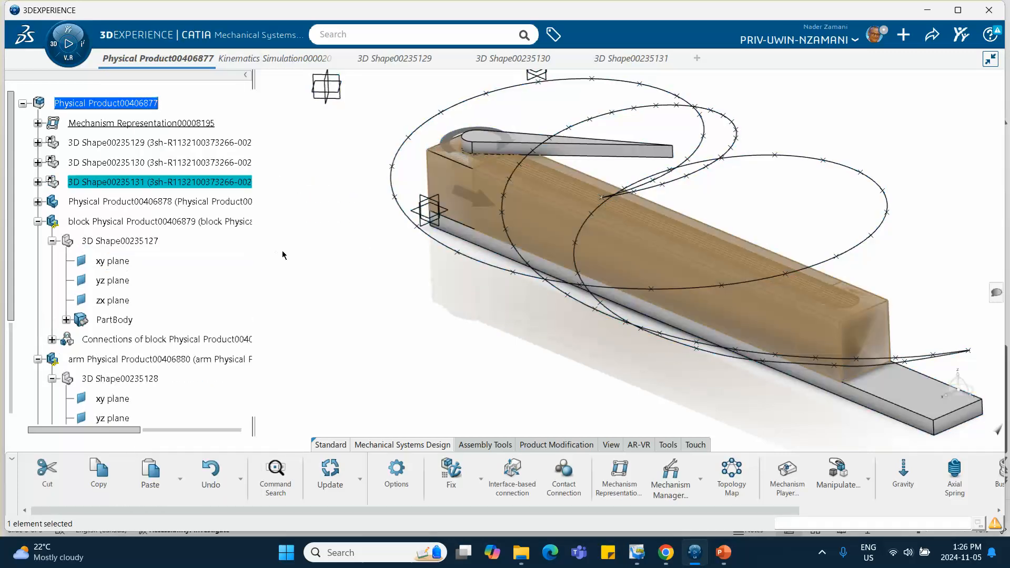
middle_click_drag(294, 268, 447, 246)
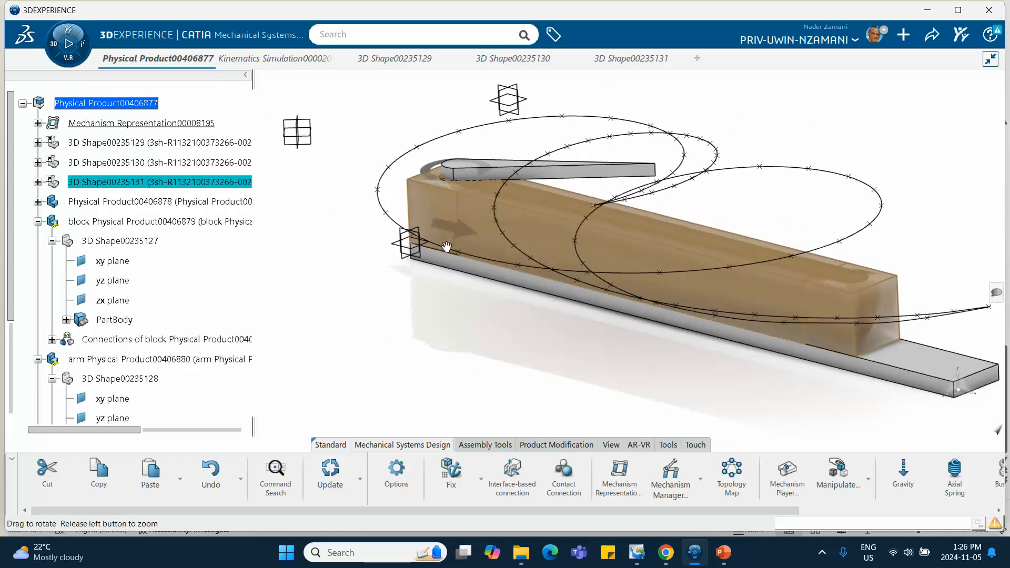
left_click(583, 174)
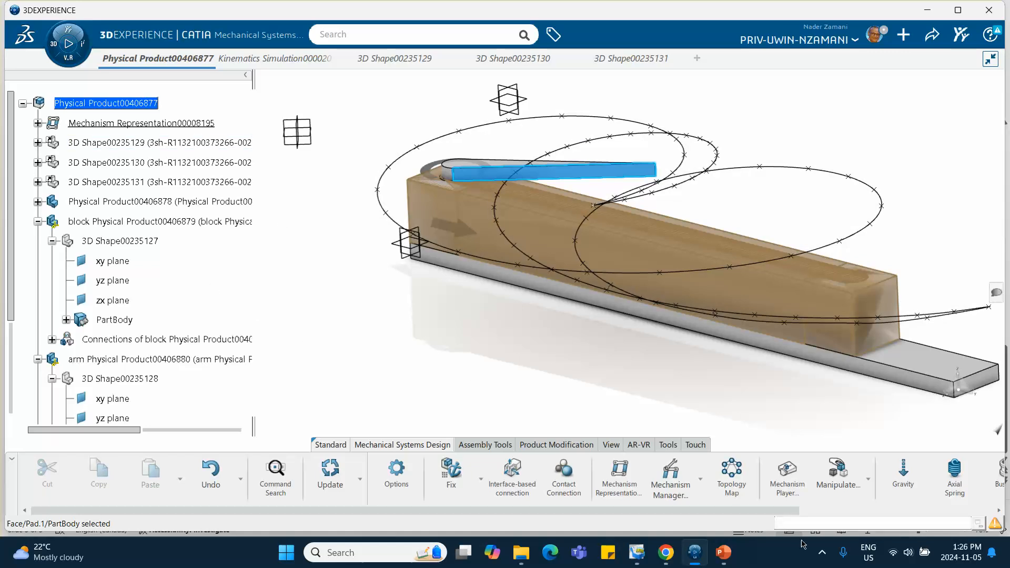
left_click(822, 554)
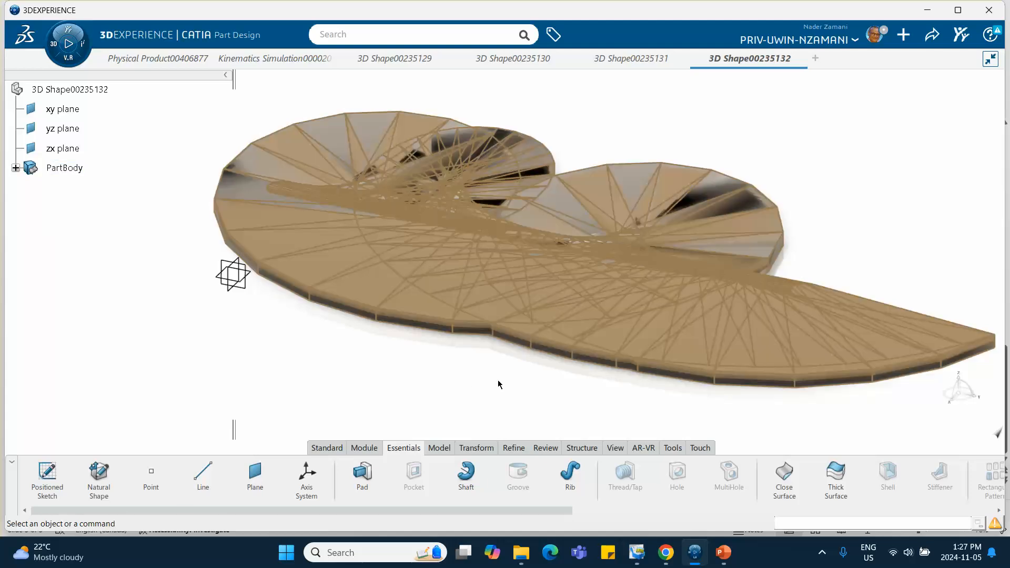
Set the transparency of the arm's swept volume, 3D Shape00235132, to about 189 in its graphic properties
right_click(69, 91)
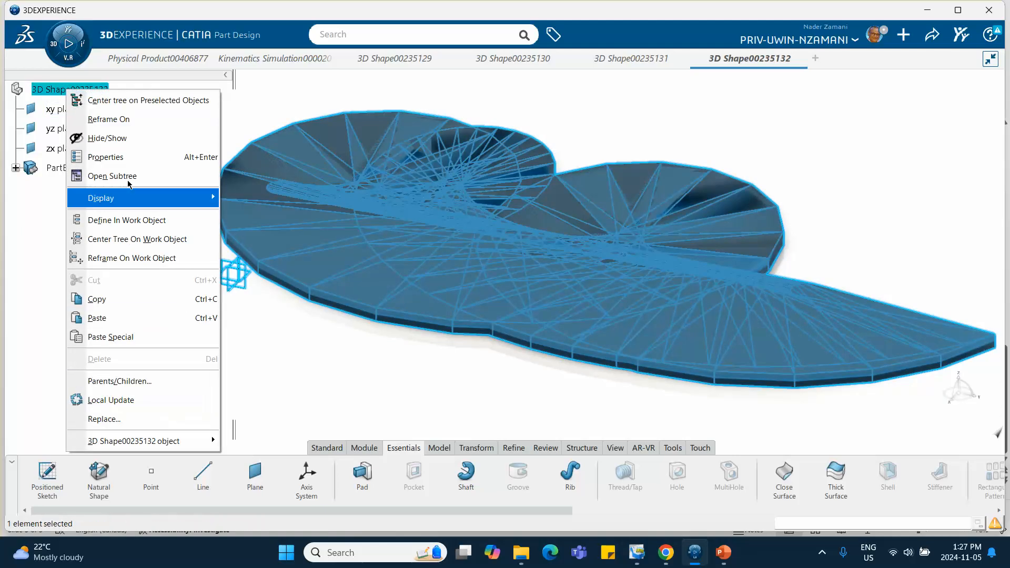
left_click(126, 157)
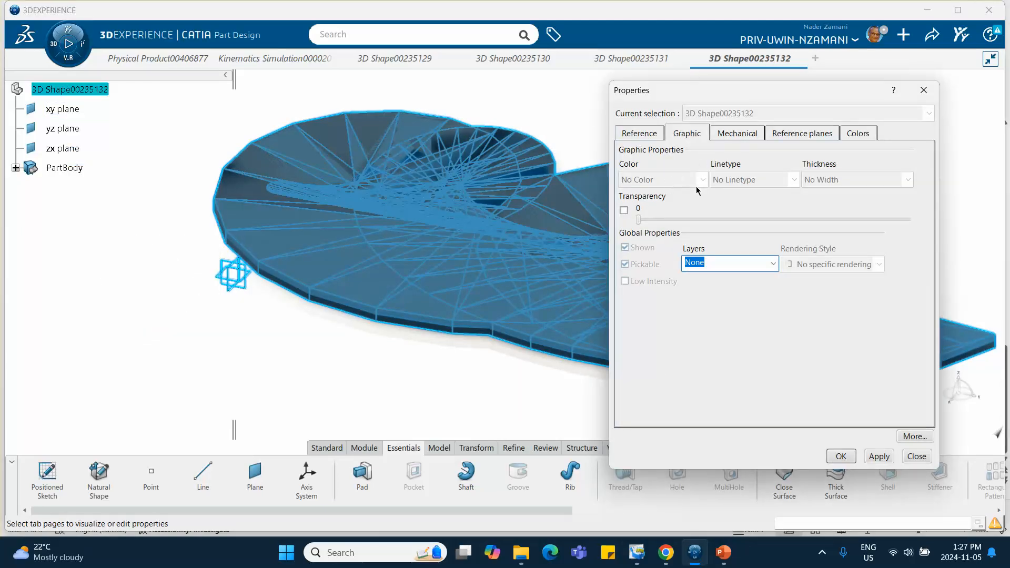
left_click_drag(640, 221, 666, 221)
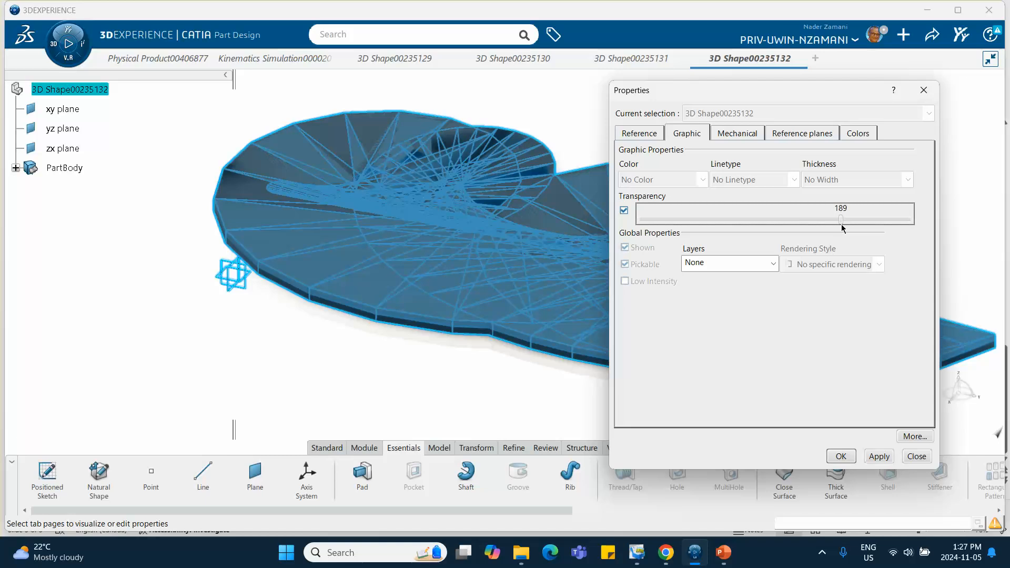
left_click(839, 462)
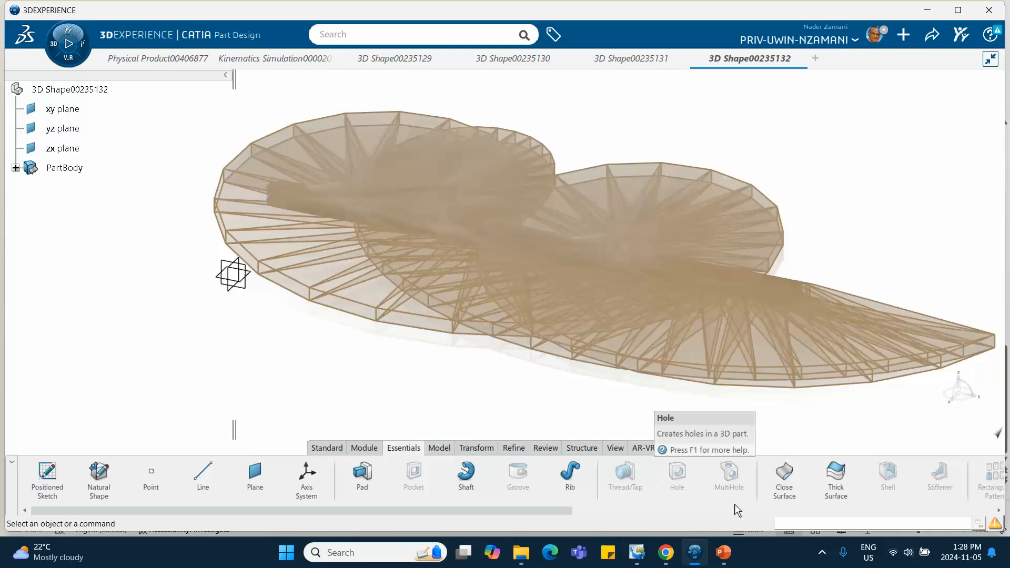
left_click(822, 552)
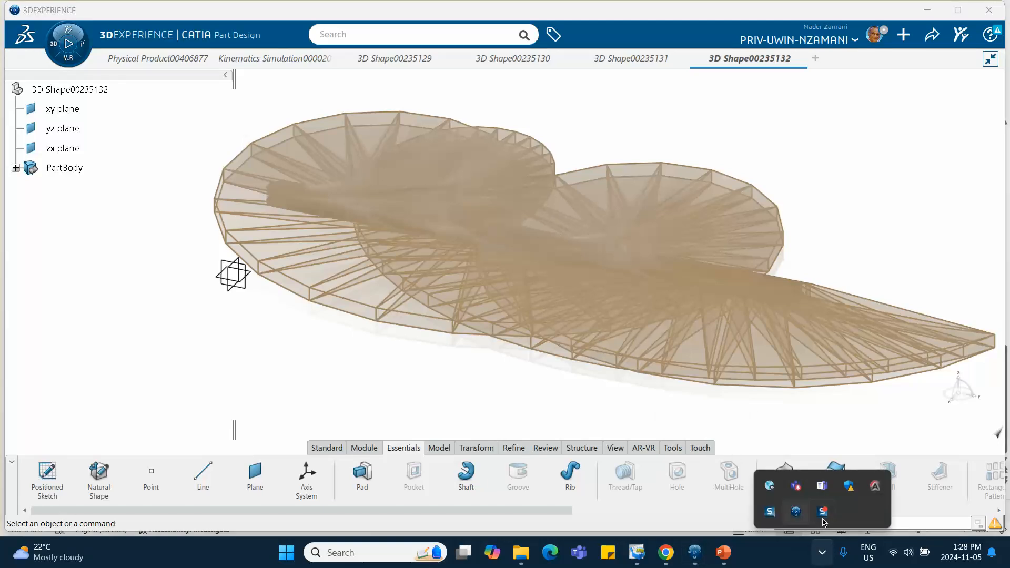